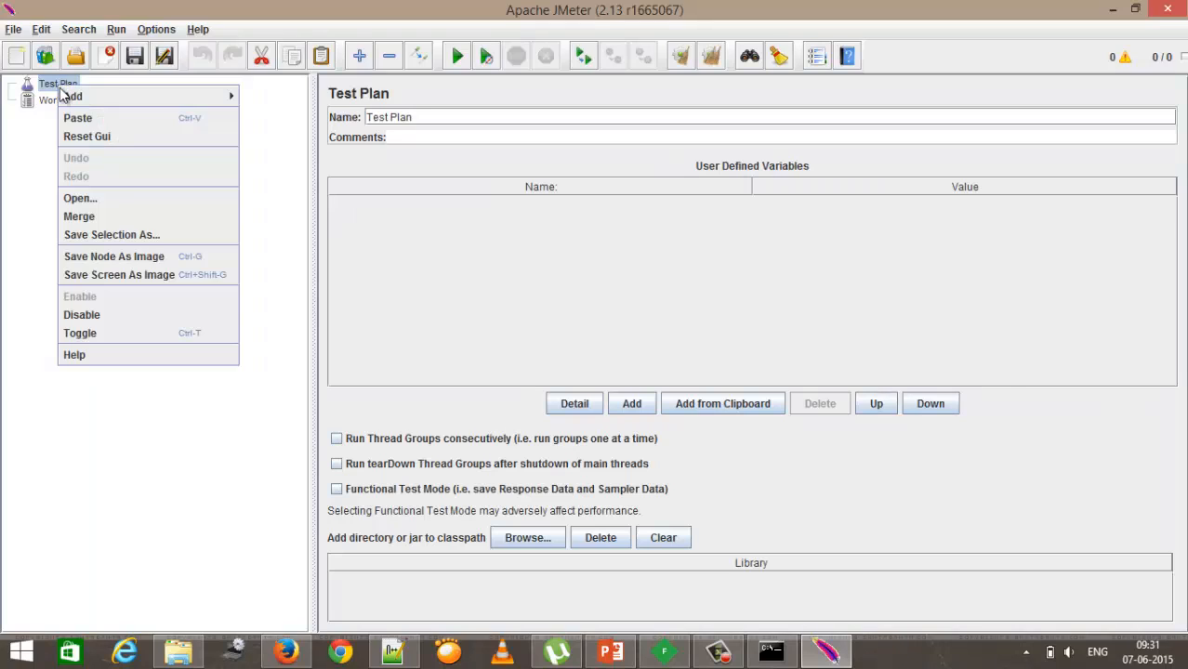
Step: Add a Thread Group to the Test Plan
mouse_move(98, 96)
mouse_move(269, 99)
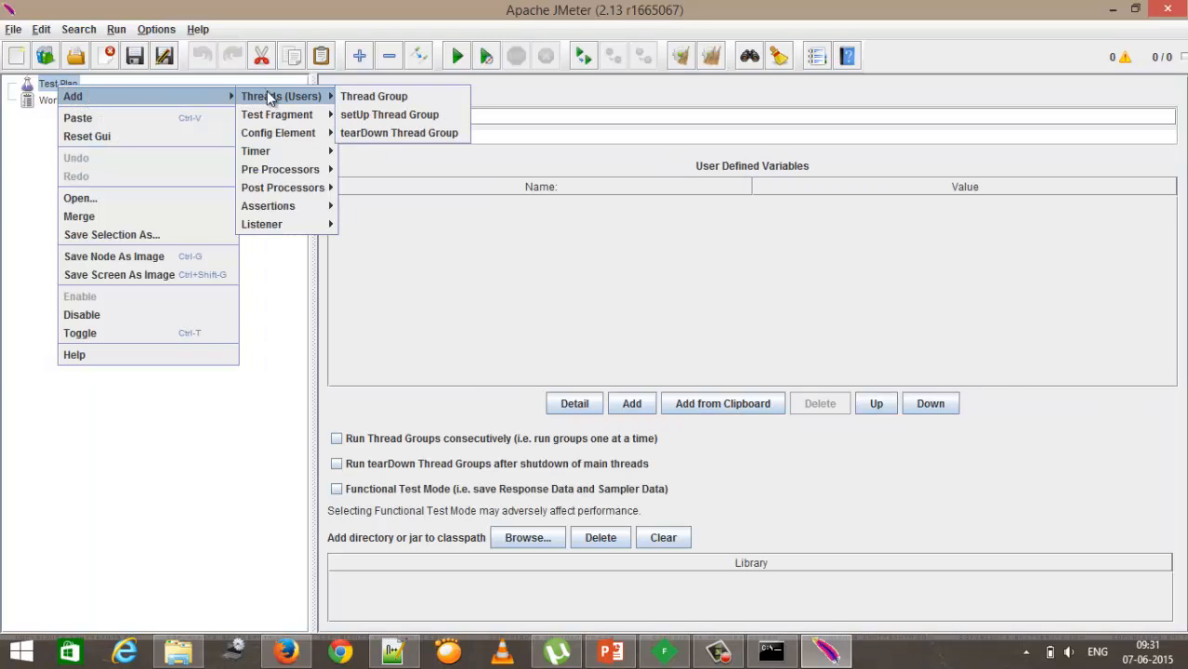
click(372, 98)
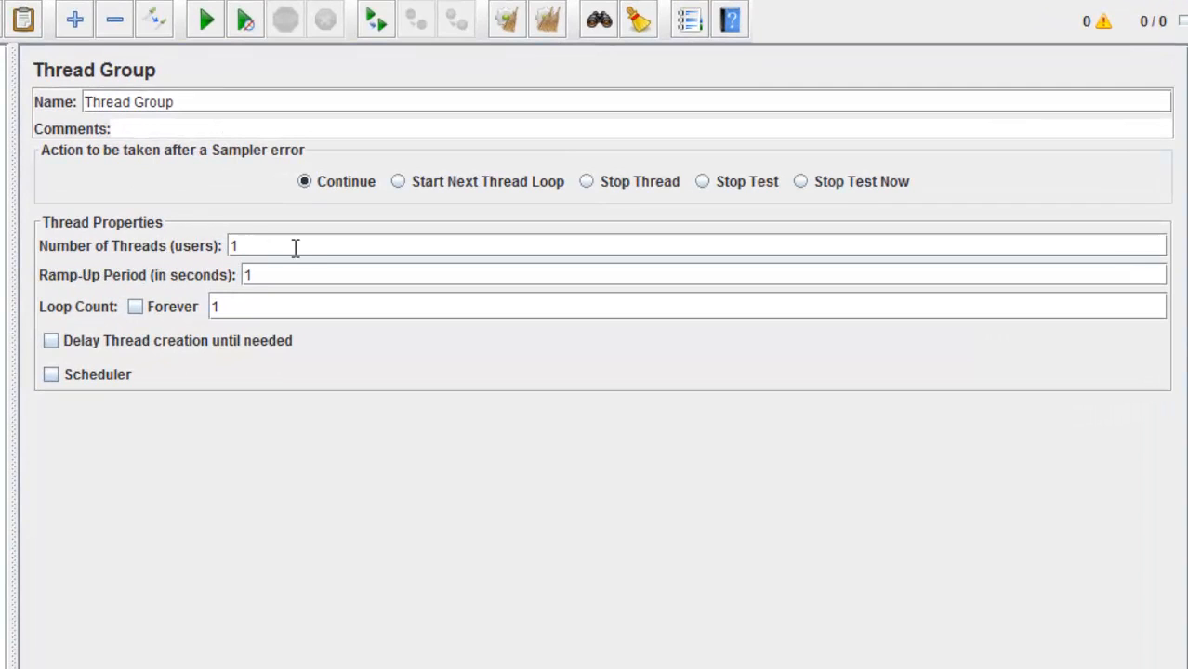
Step: Set the Thread Group's number of threads to 5 and the ramp-up period to 3 seconds
drag(280, 247, 197, 245)
text(3)
drag(255, 245, 179, 245)
text(5)
double_click(292, 247)
double_click(284, 276)
text(3)
drag(289, 274, 244, 268)
drag(249, 246, 207, 256)
double_click(246, 276)
double_click(234, 247)
drag(274, 276, 242, 280)
text(3)
Step: Set the Thread Group's loop count to 1000
click(258, 310)
text(000)
drag(282, 308, 210, 308)
double_click(238, 246)
click(327, 266)
click(332, 252)
drag(248, 253, 215, 254)
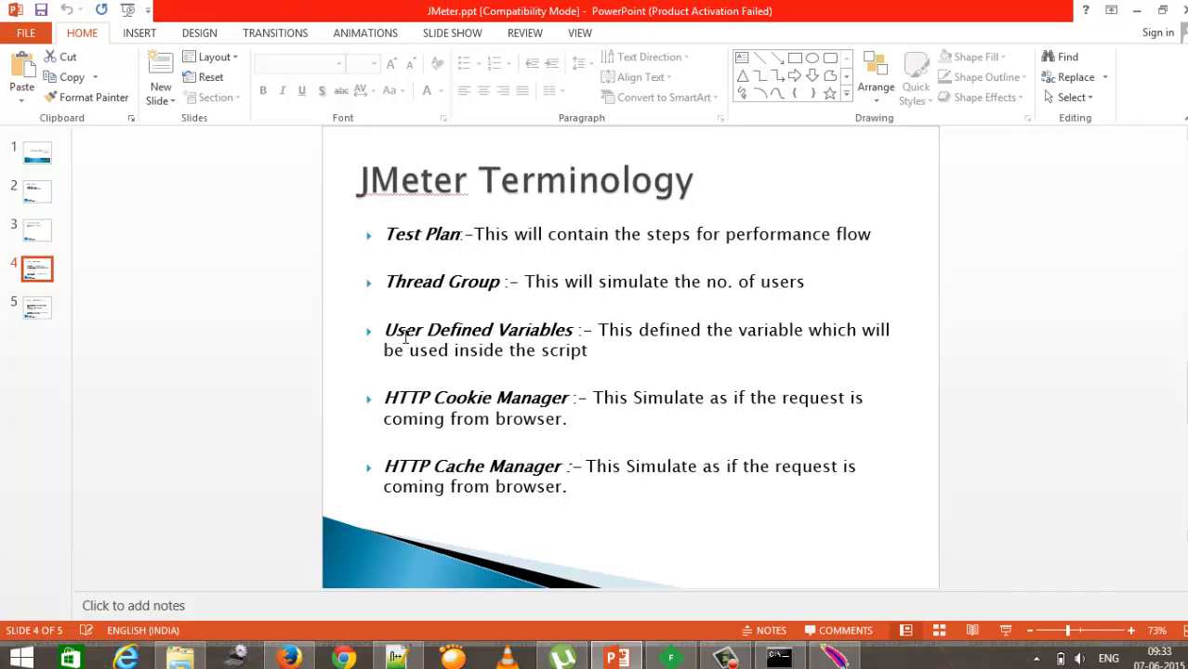
Step: Return to JMeter and add a User Defined Variables config element under the Thread Group
click(834, 658)
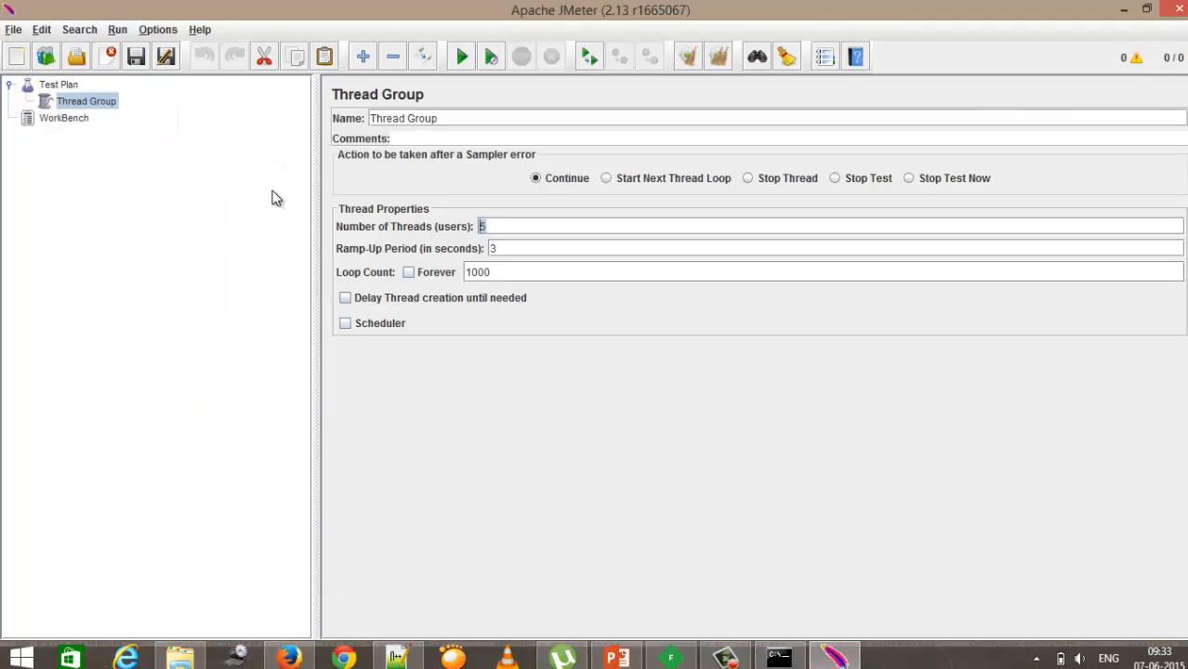
right_click(76, 110)
mouse_move(111, 113)
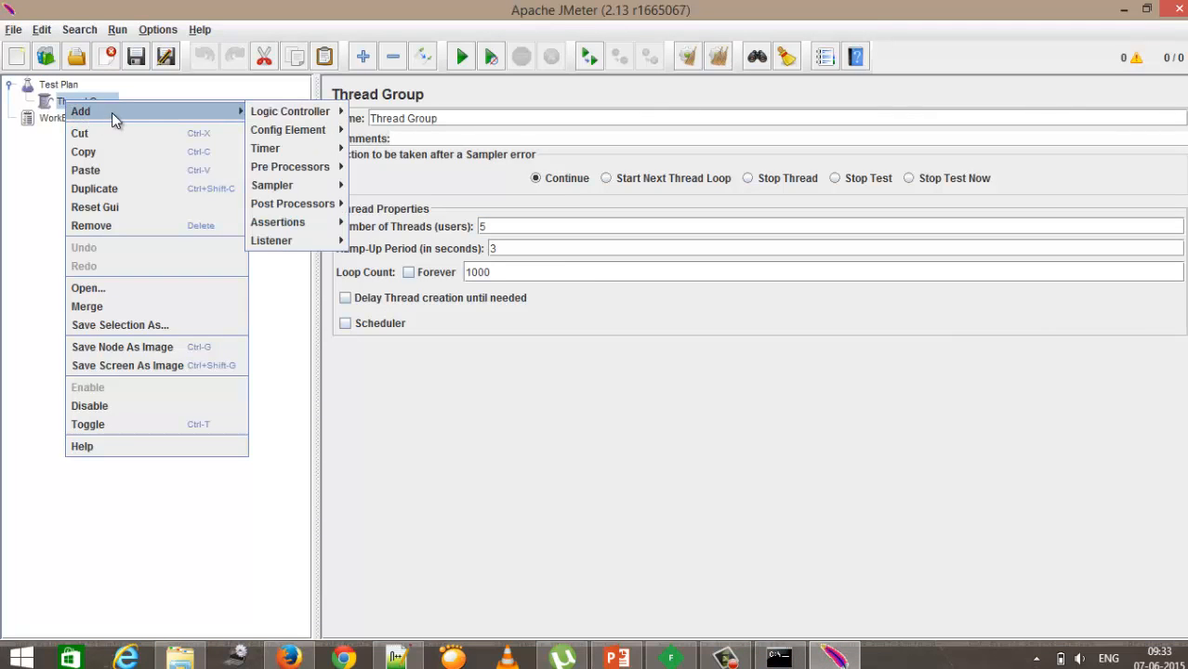
mouse_move(279, 134)
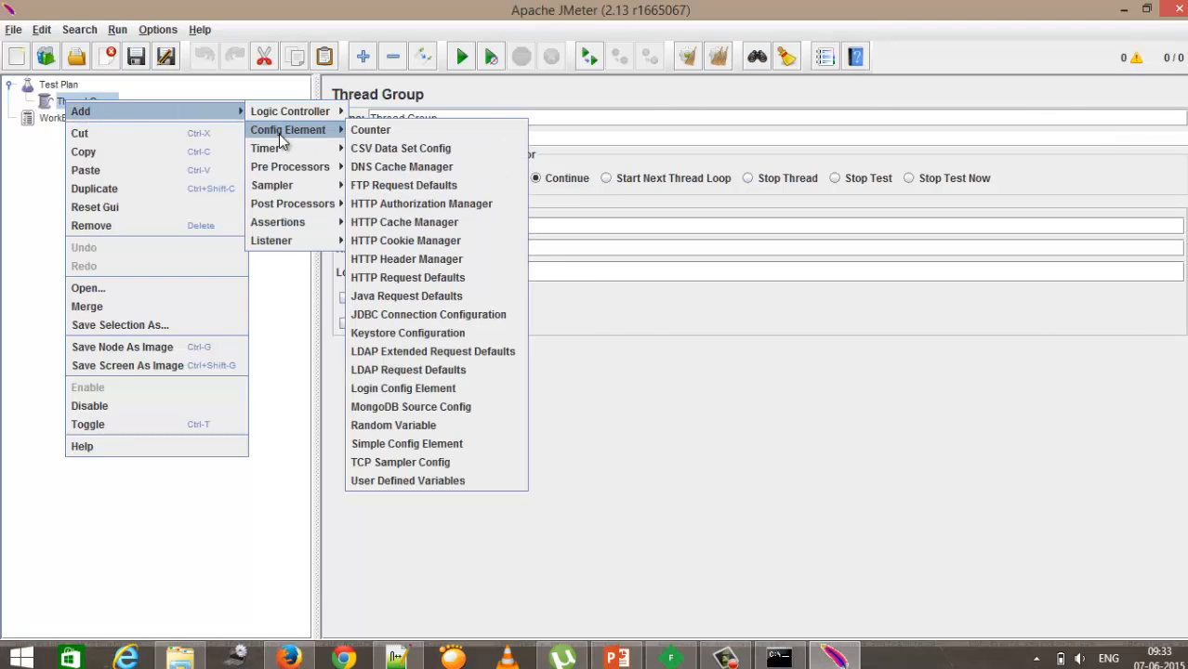
click(37, 214)
right_click(86, 104)
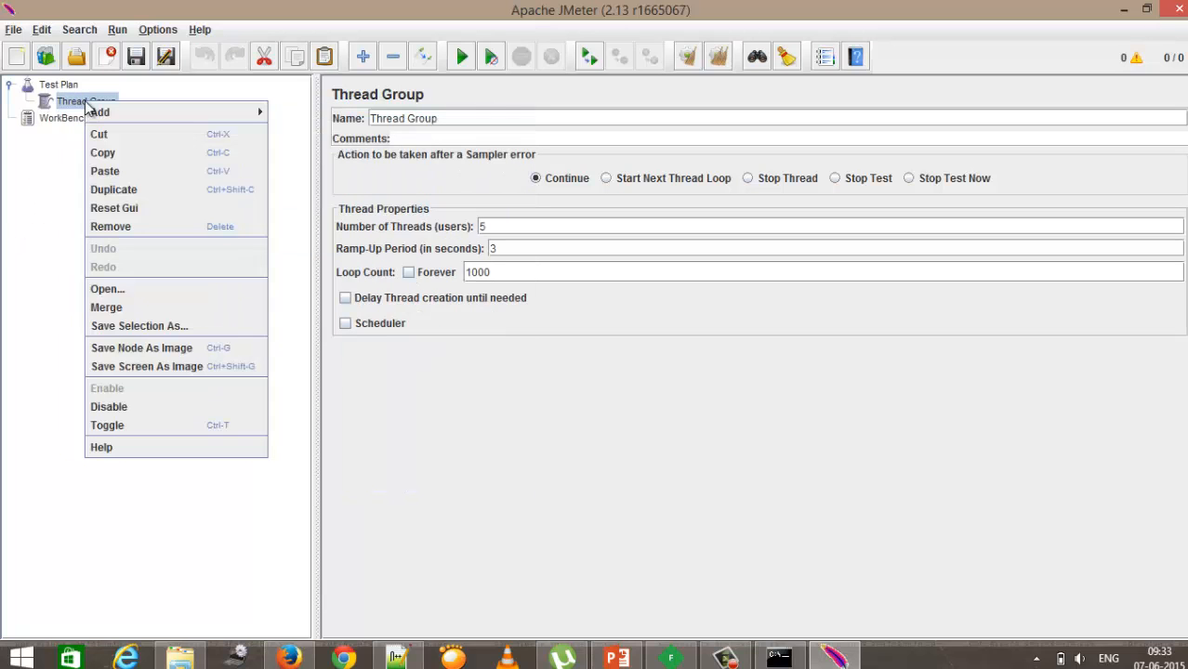
mouse_move(111, 113)
mouse_move(290, 133)
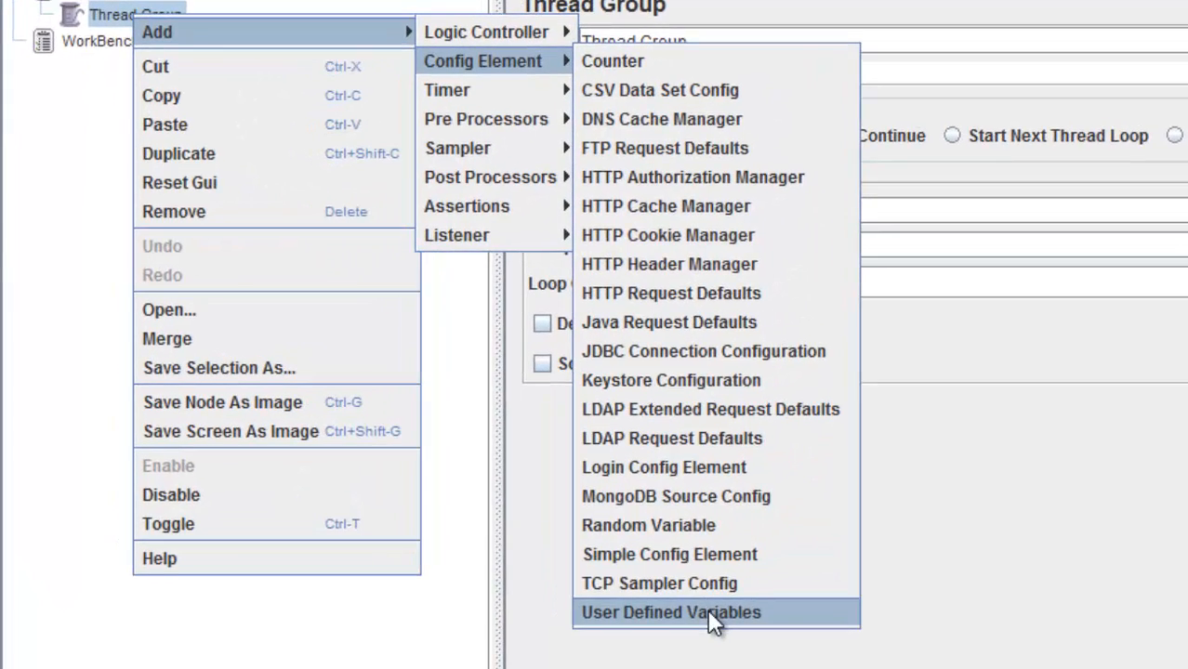
click(708, 609)
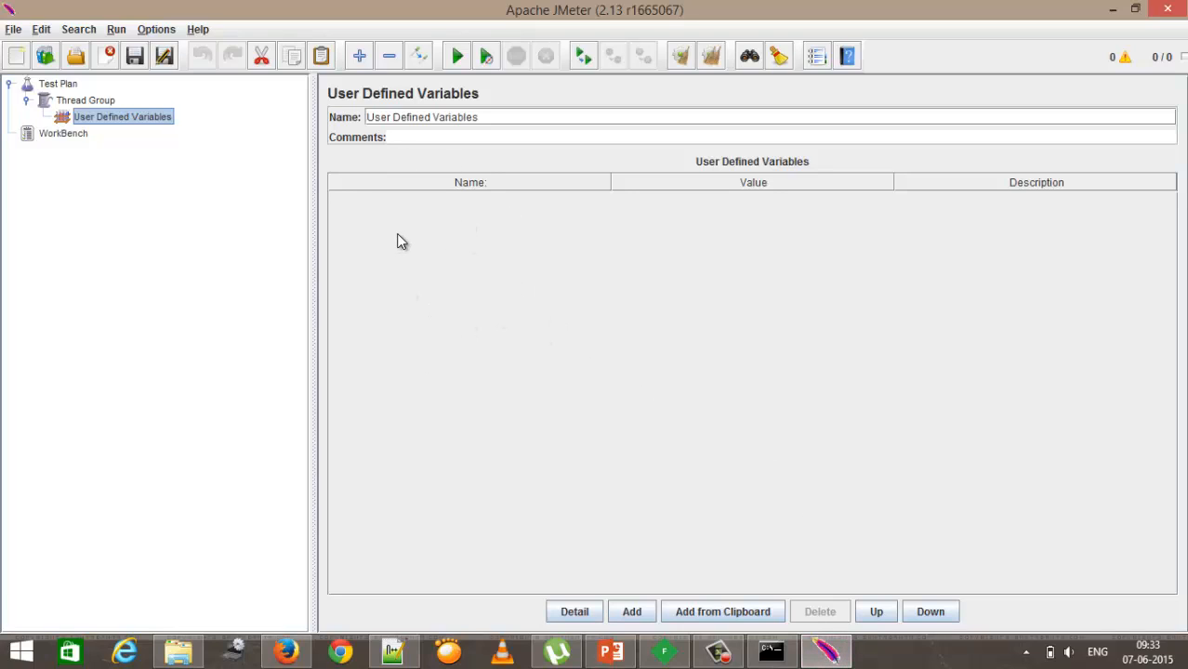
Step: Switch to the presentation and highlight the HTTP Cookie Manager and HTTP Cache Manager terms on the slide
key(alt+Tab)
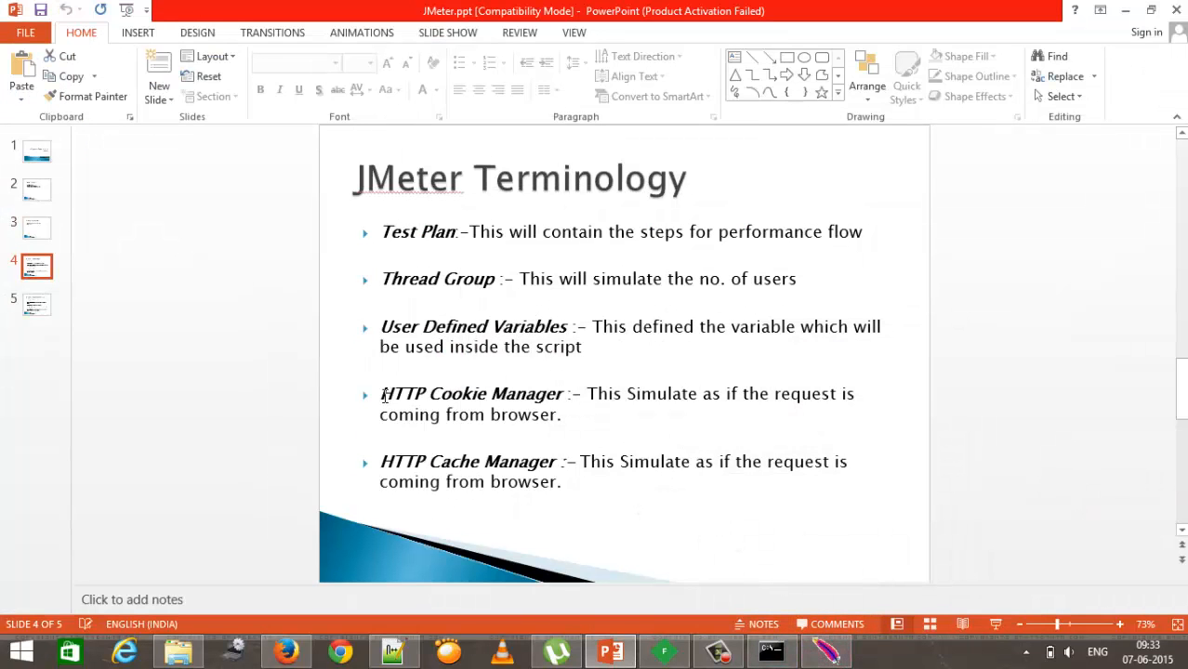
drag(381, 394, 495, 406)
click(381, 462)
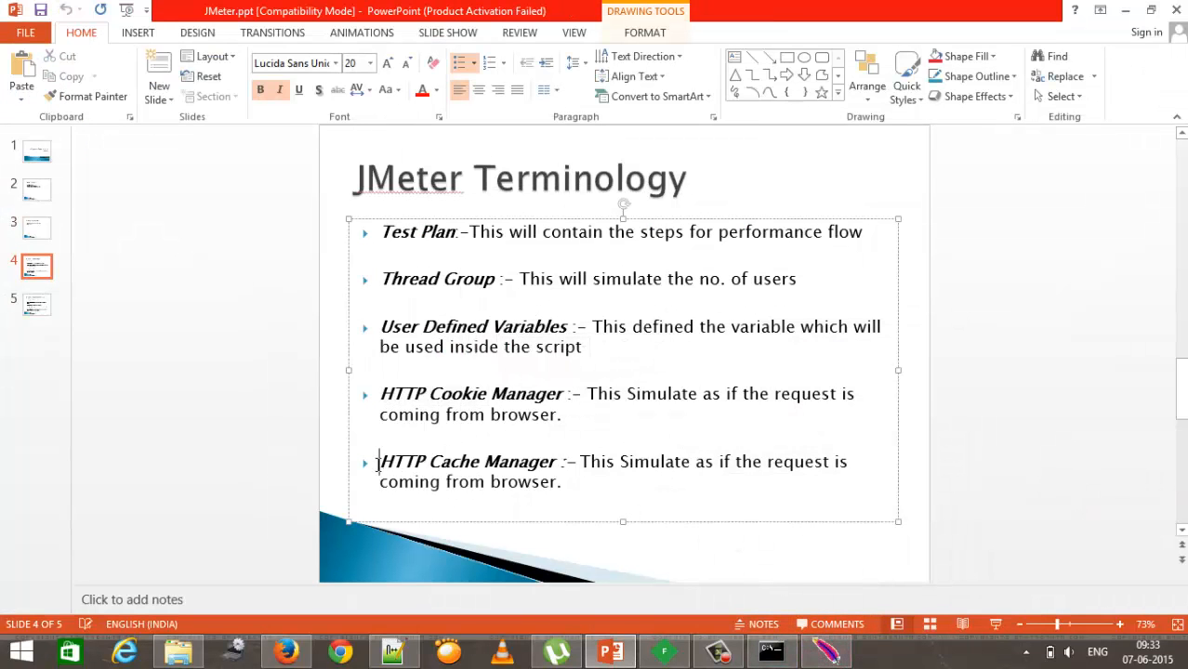
drag(391, 462, 508, 465)
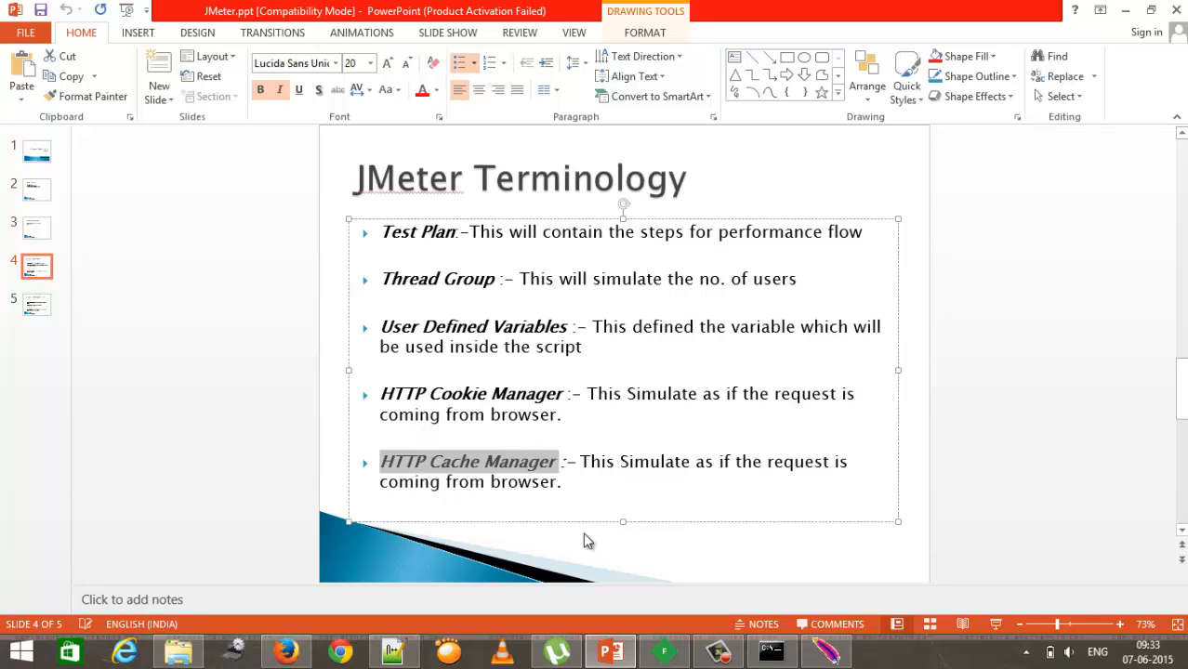
Step: Return to JMeter and add an HTTP Cookie Manager config element under the Thread Group
click(824, 655)
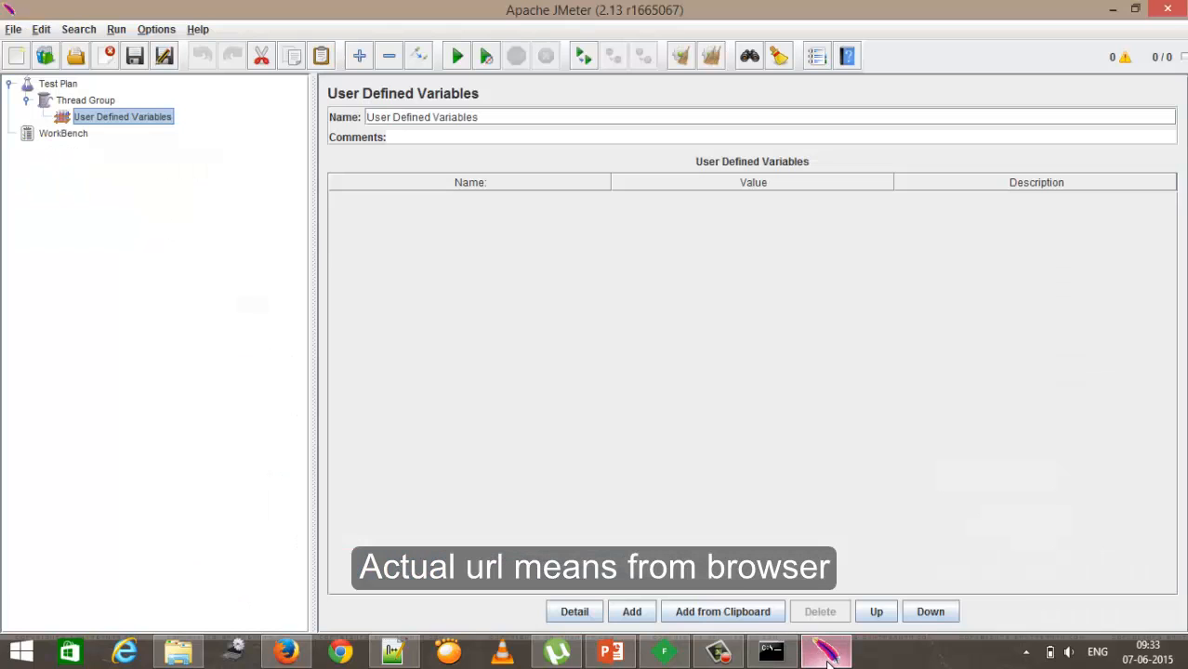
click(103, 104)
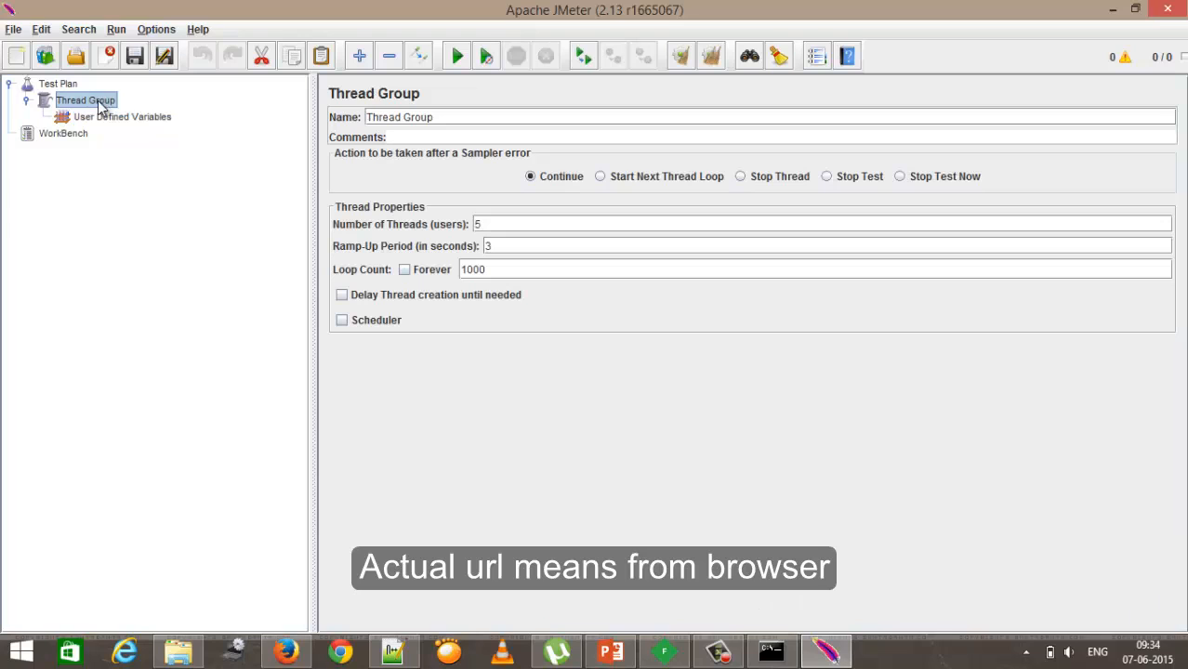
right_click(98, 102)
mouse_move(119, 113)
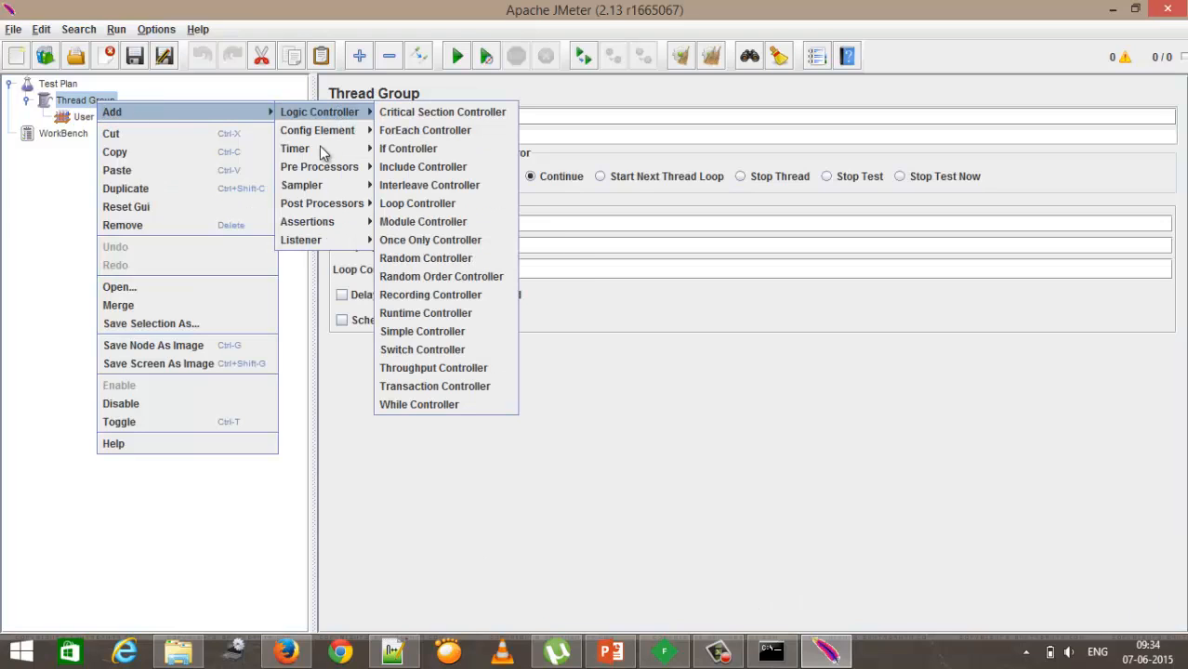
mouse_move(333, 131)
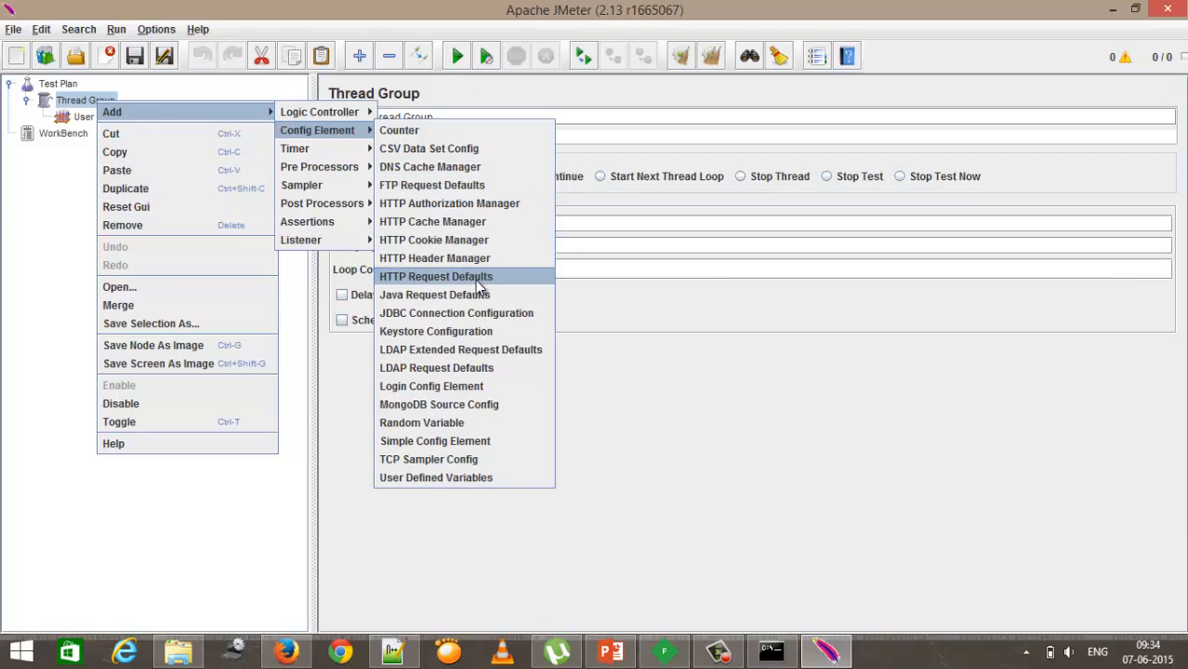
click(476, 240)
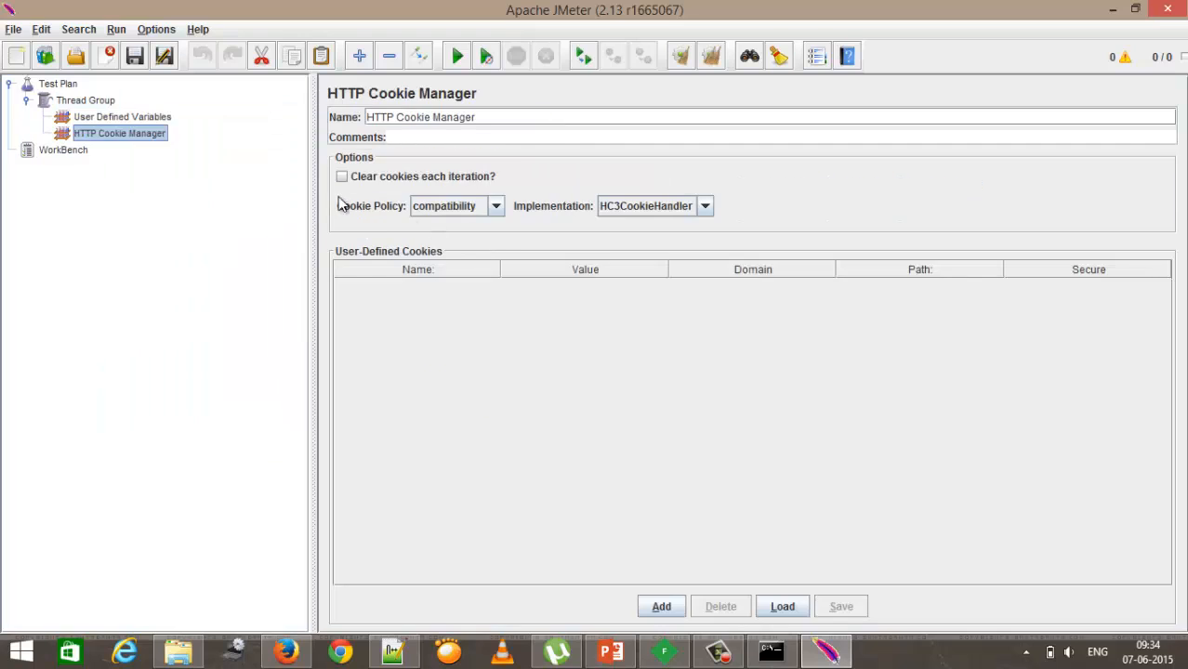
Step: Add an HTTP Cache Manager config element under the Thread Group
click(106, 102)
right_click(105, 104)
mouse_move(137, 115)
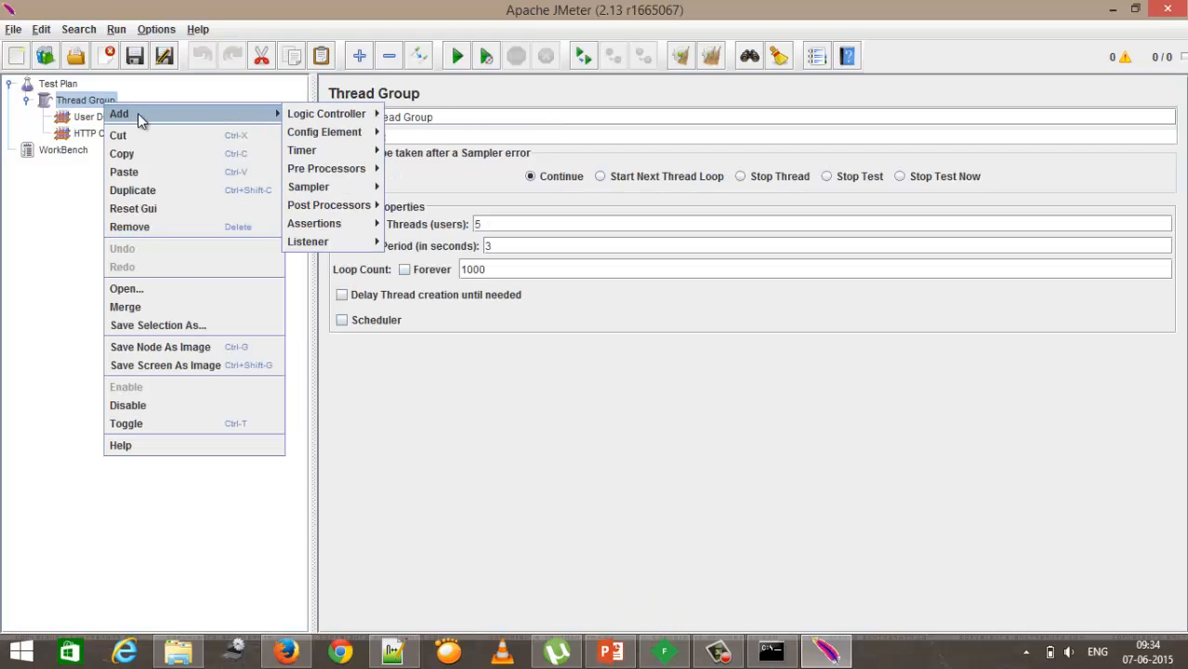
mouse_move(339, 133)
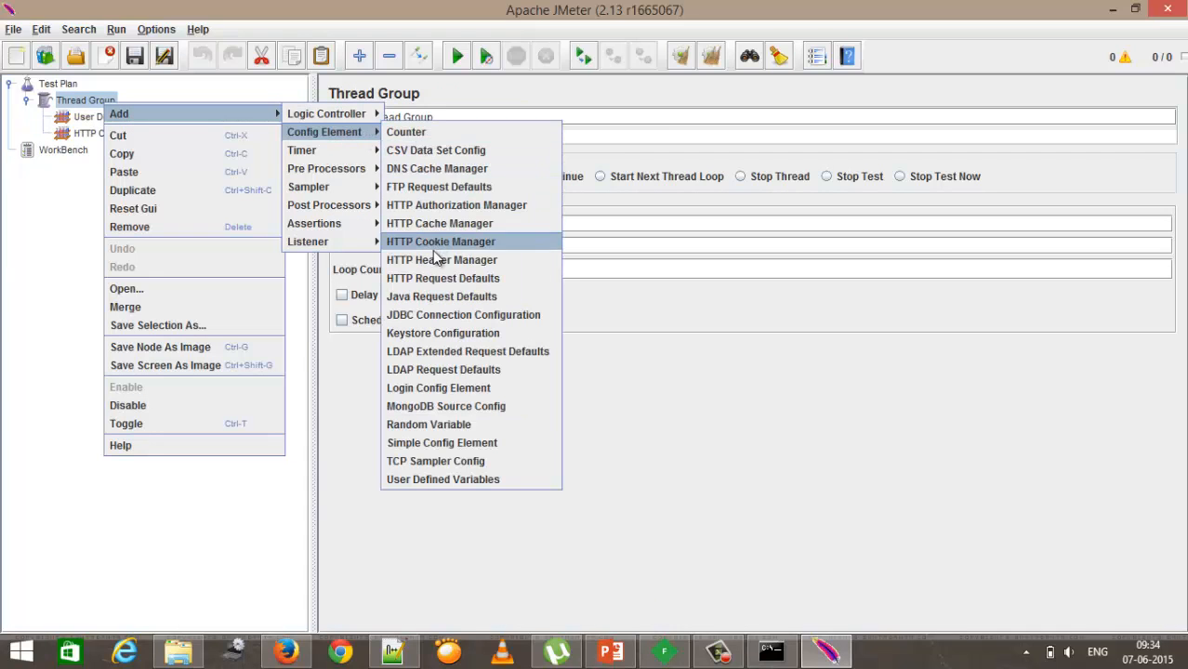
click(430, 223)
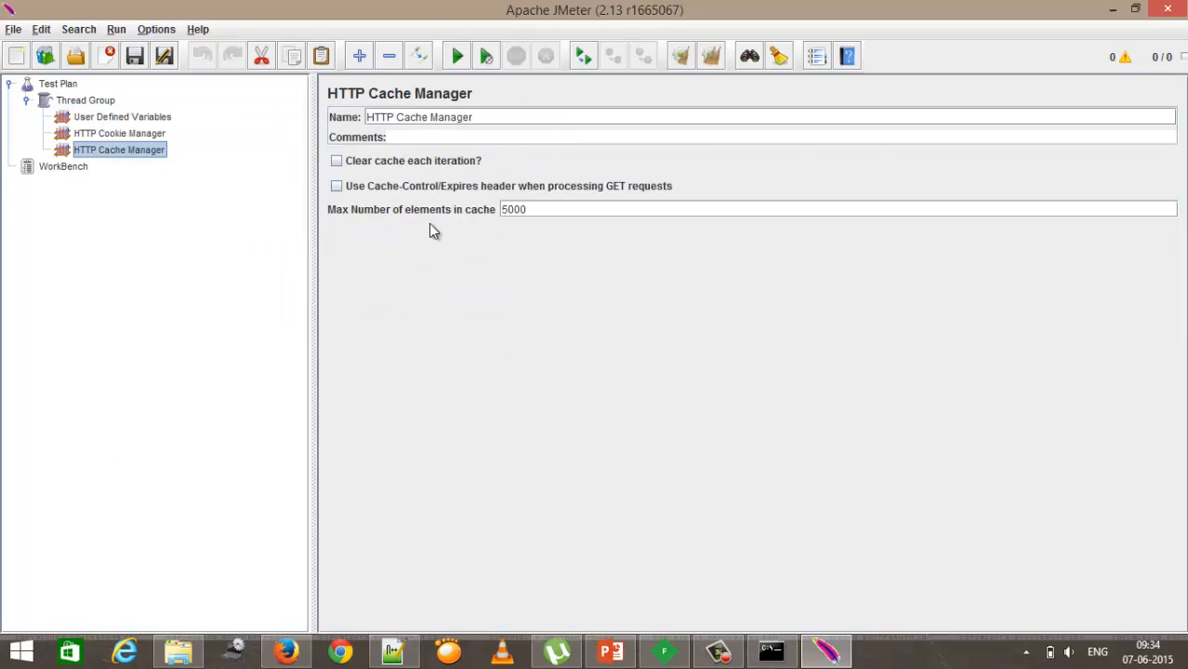
Step: Enable the Clear cookies each iteration option in the HTTP Cookie Manager
click(149, 133)
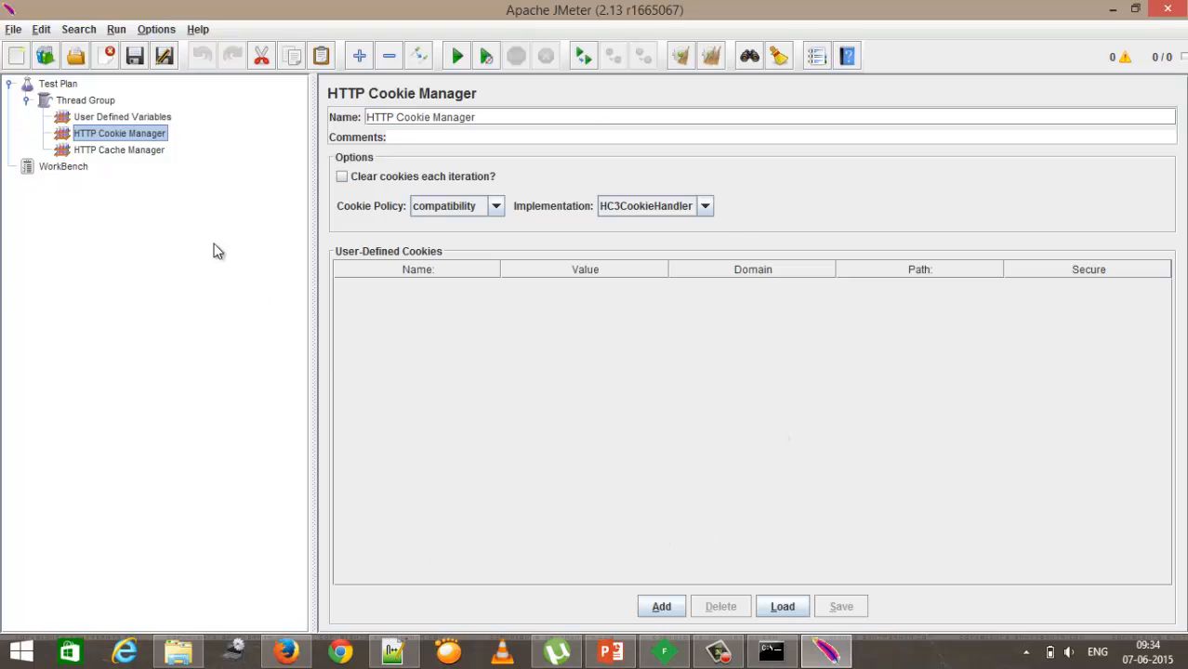
click(136, 149)
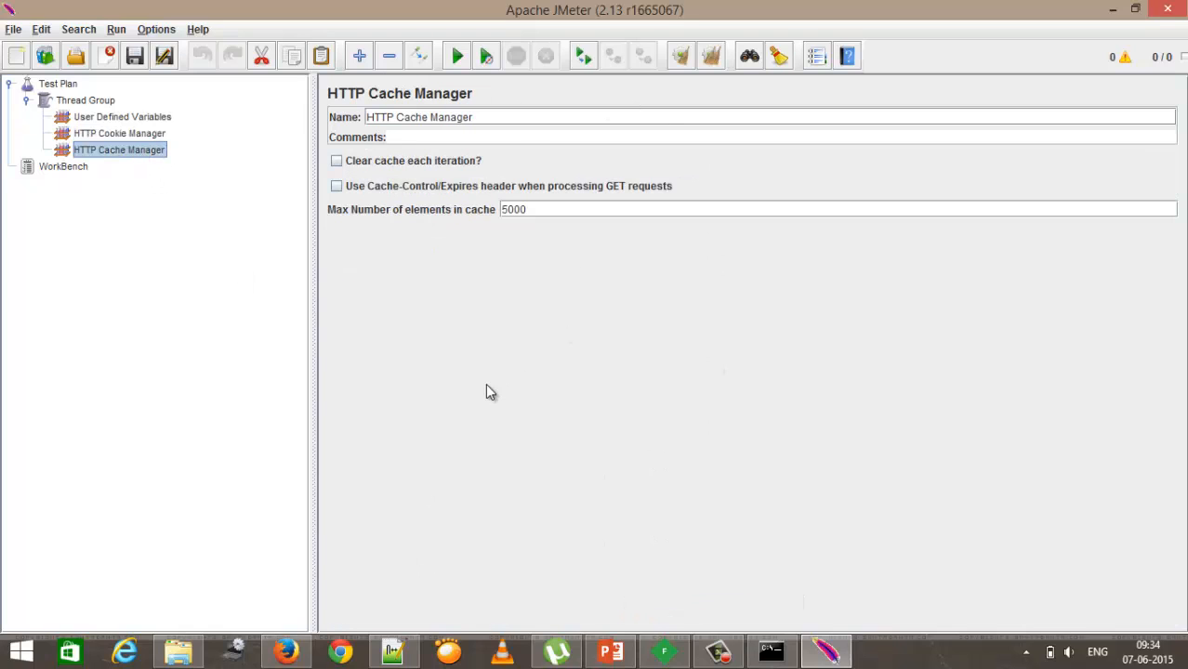
click(130, 134)
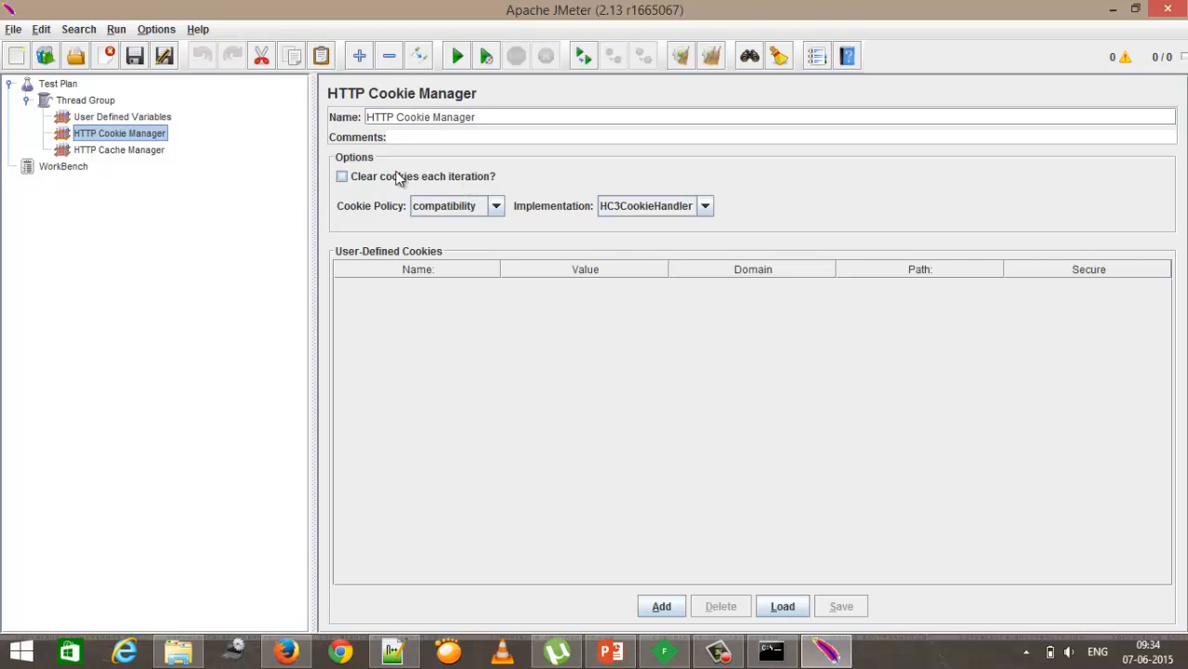
click(343, 178)
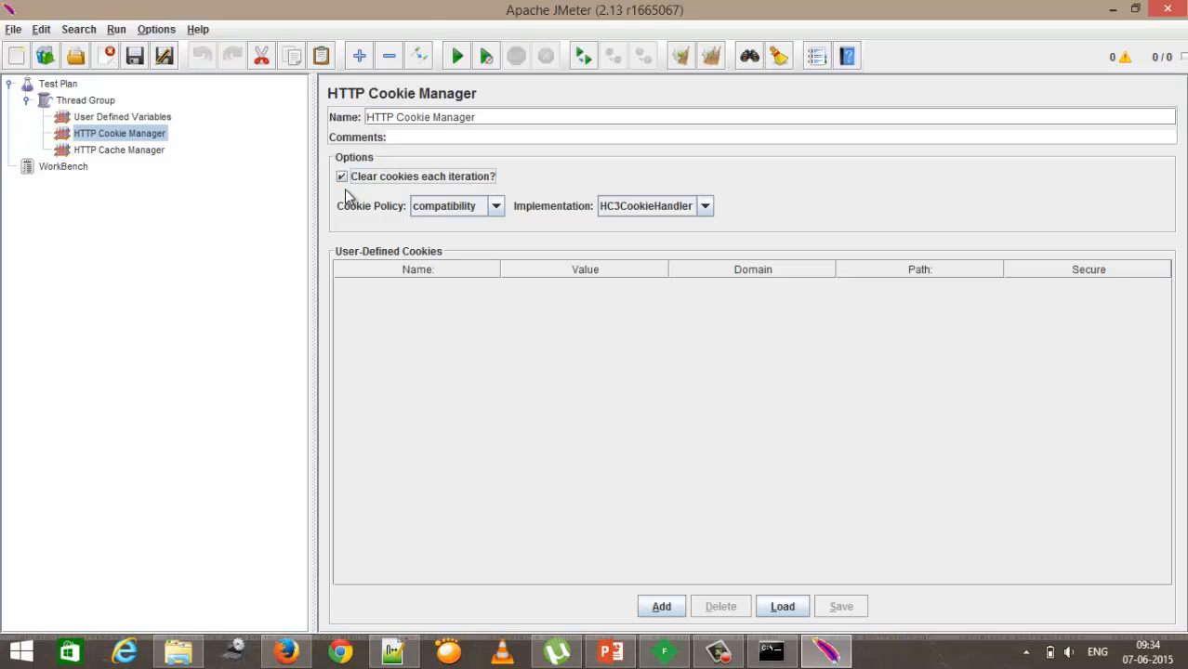
Step: Enable the Clear cache each iteration option in the HTTP Cache Manager
click(151, 152)
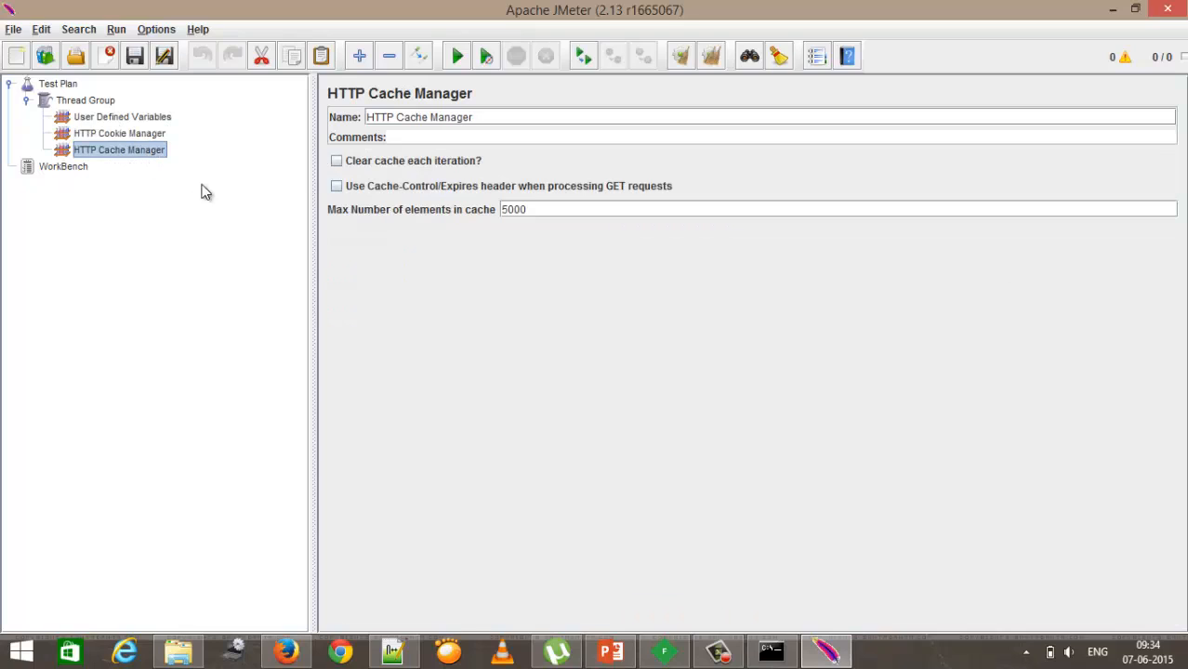
click(339, 164)
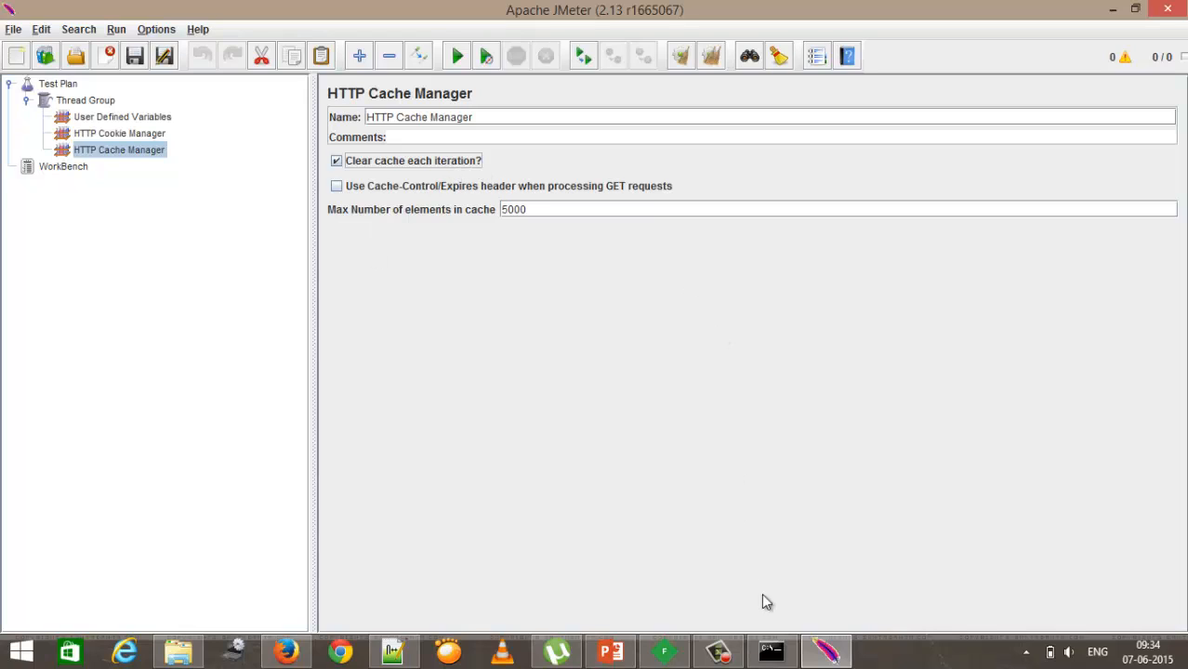
Step: Switch to the presentation, open slide 5 on terminology, and return to JMeter
click(812, 656)
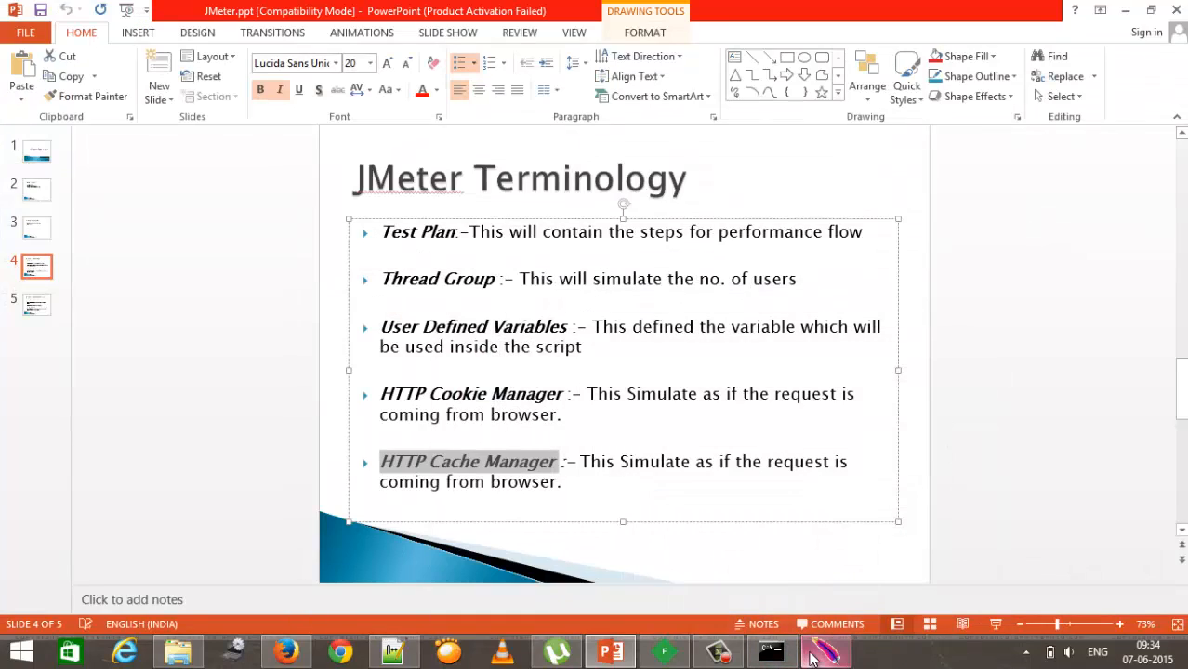
click(38, 304)
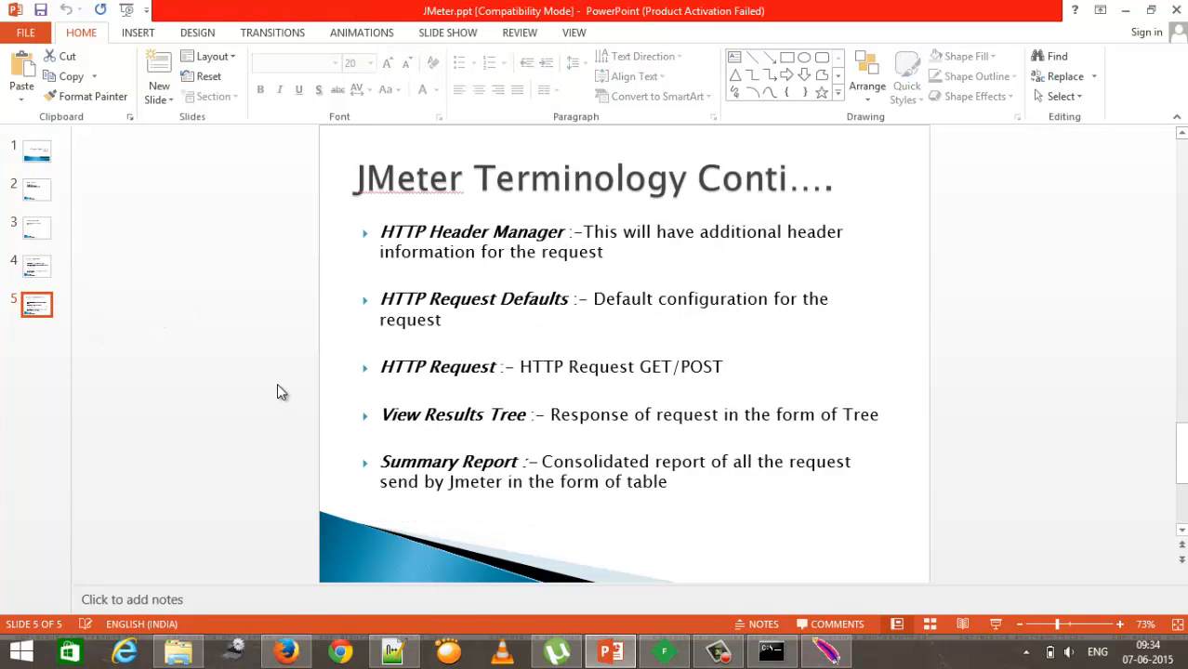
click(826, 654)
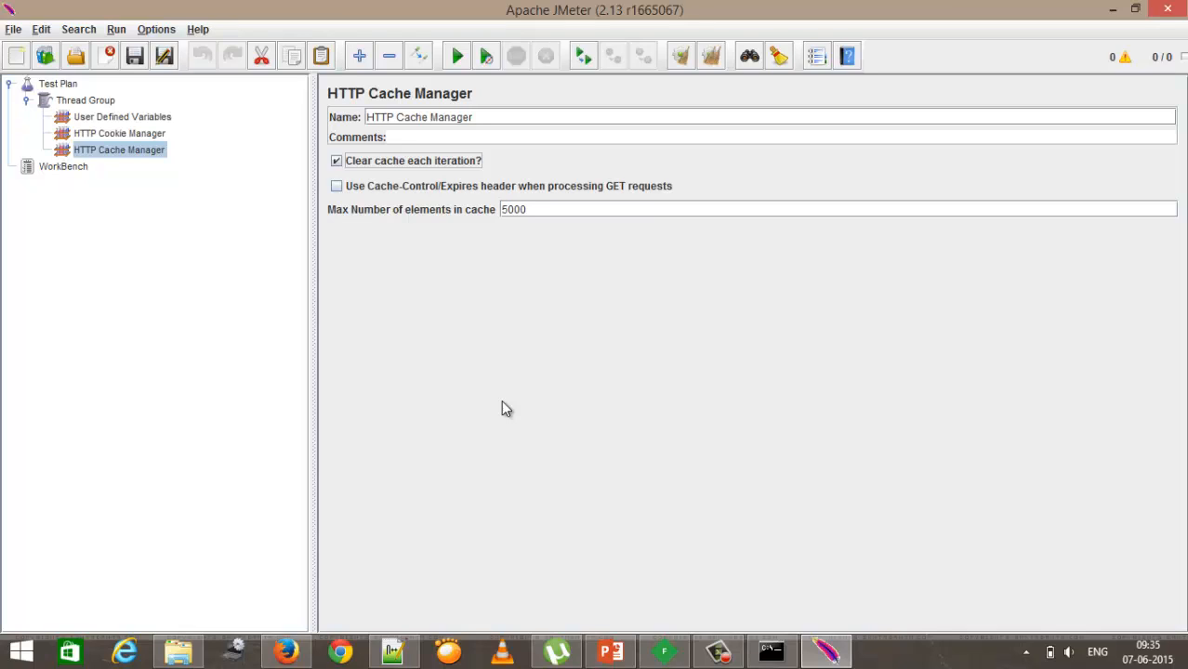
Step: Add an HTTP Header Manager config element under the Thread Group
click(85, 100)
right_click(86, 103)
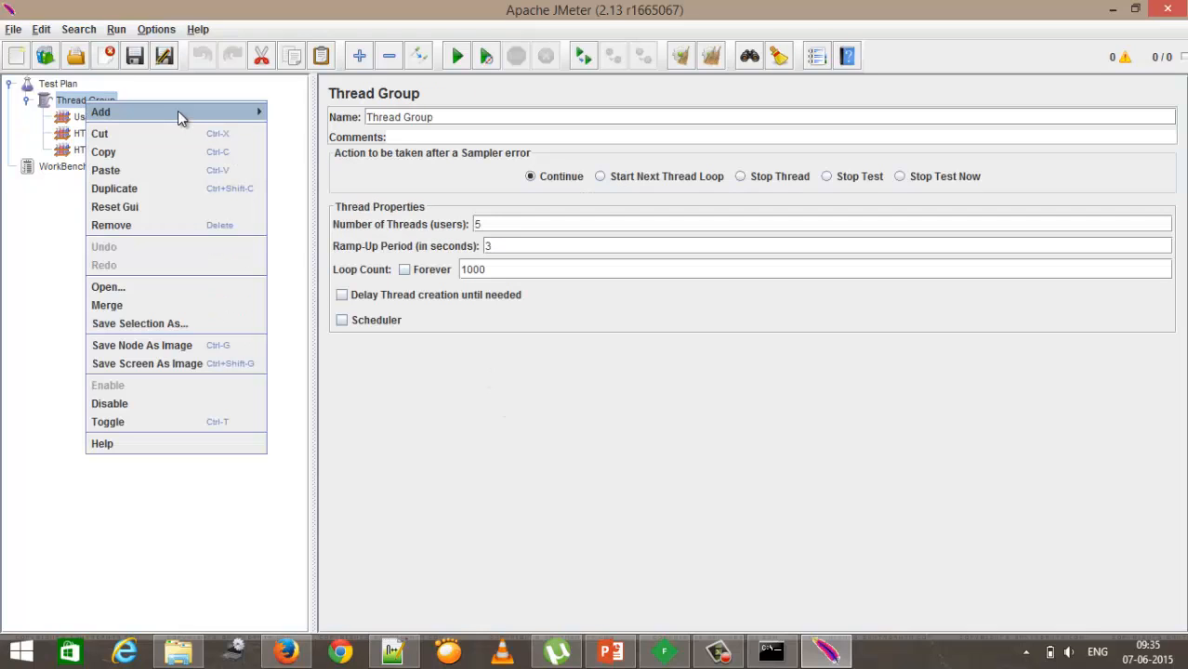
mouse_move(194, 112)
mouse_move(307, 131)
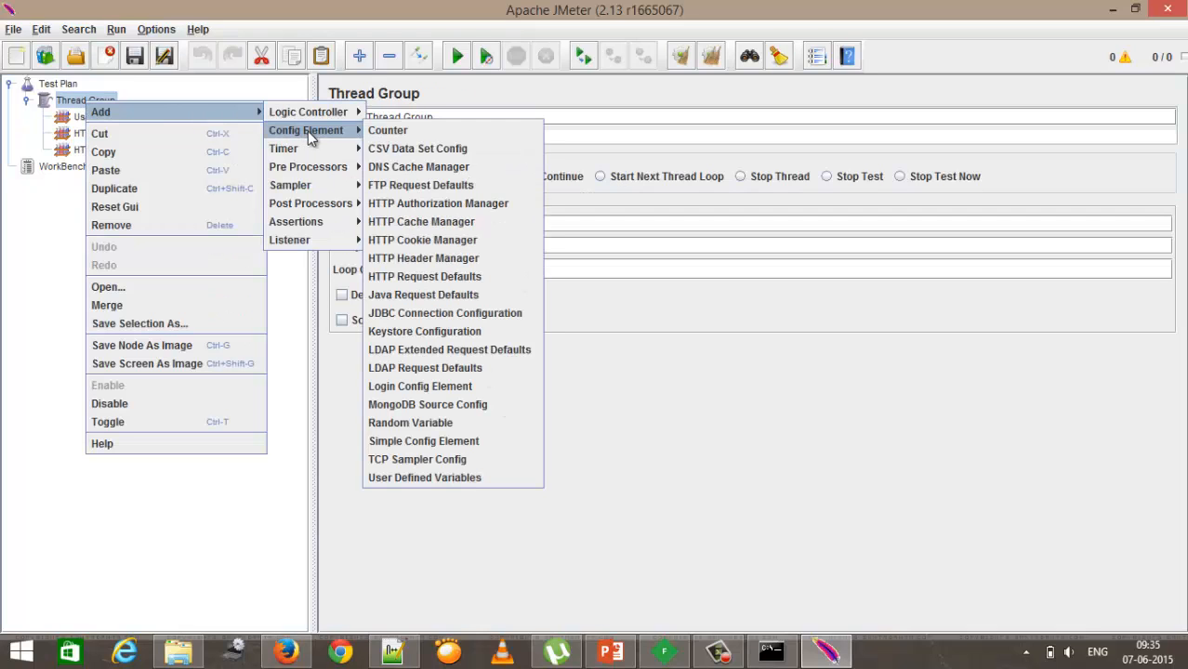
click(458, 259)
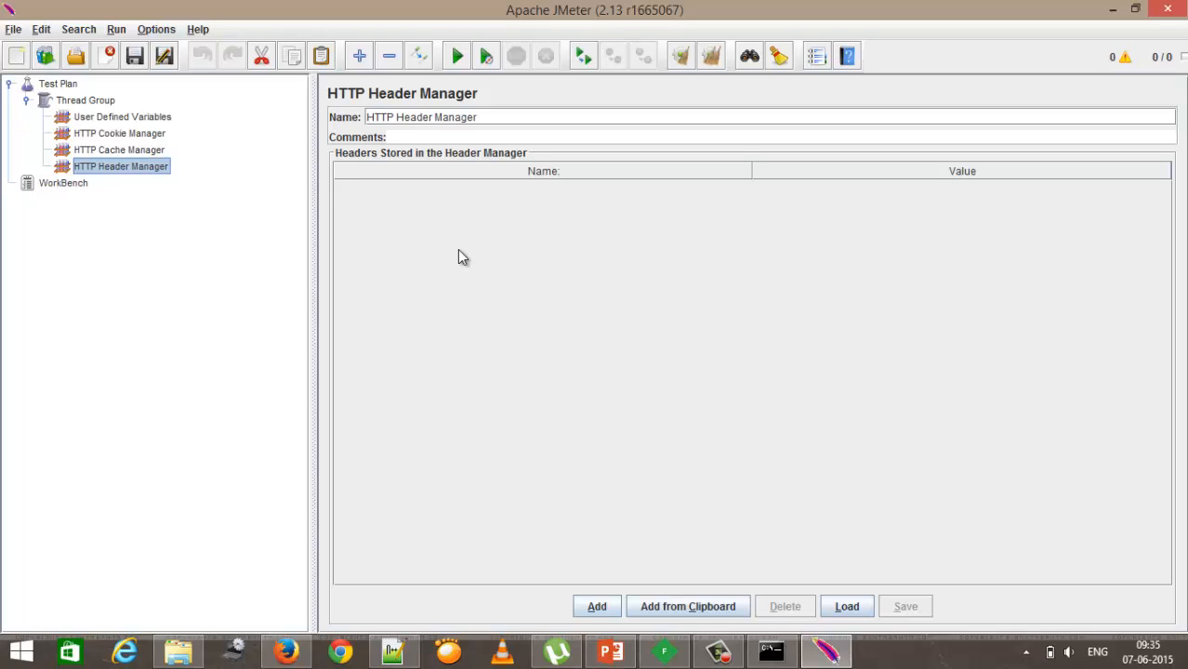
Step: Highlight the HTTP Request Defaults term on the slide, then return to the Thread Group in JMeter
click(835, 655)
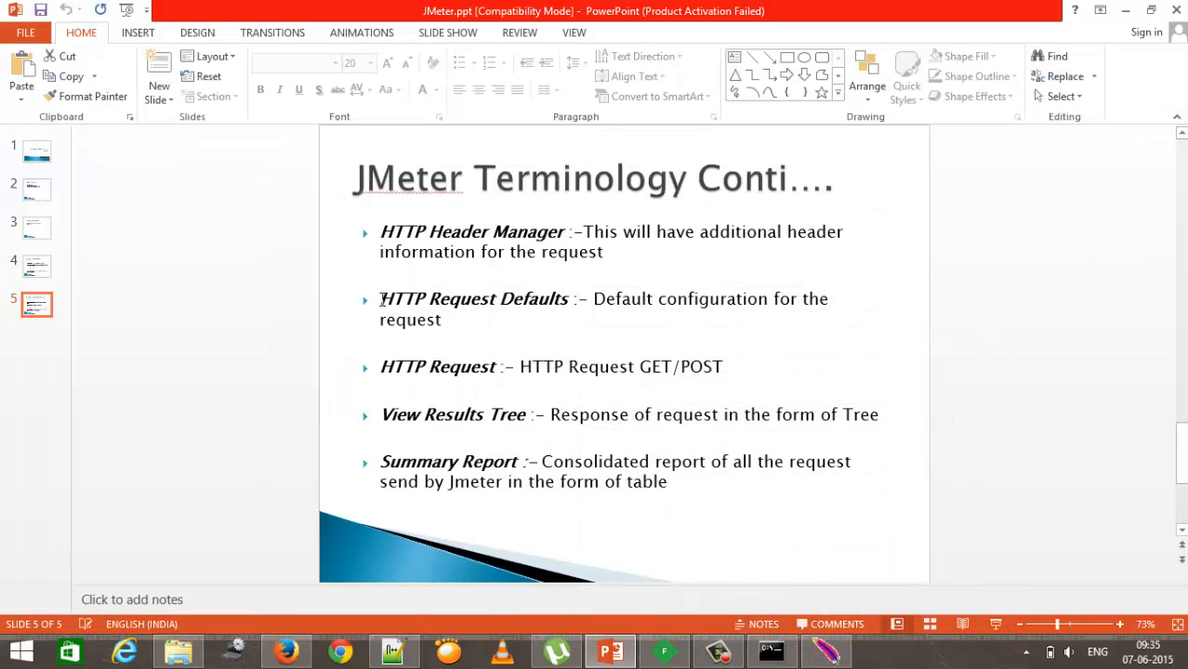
drag(382, 300, 549, 299)
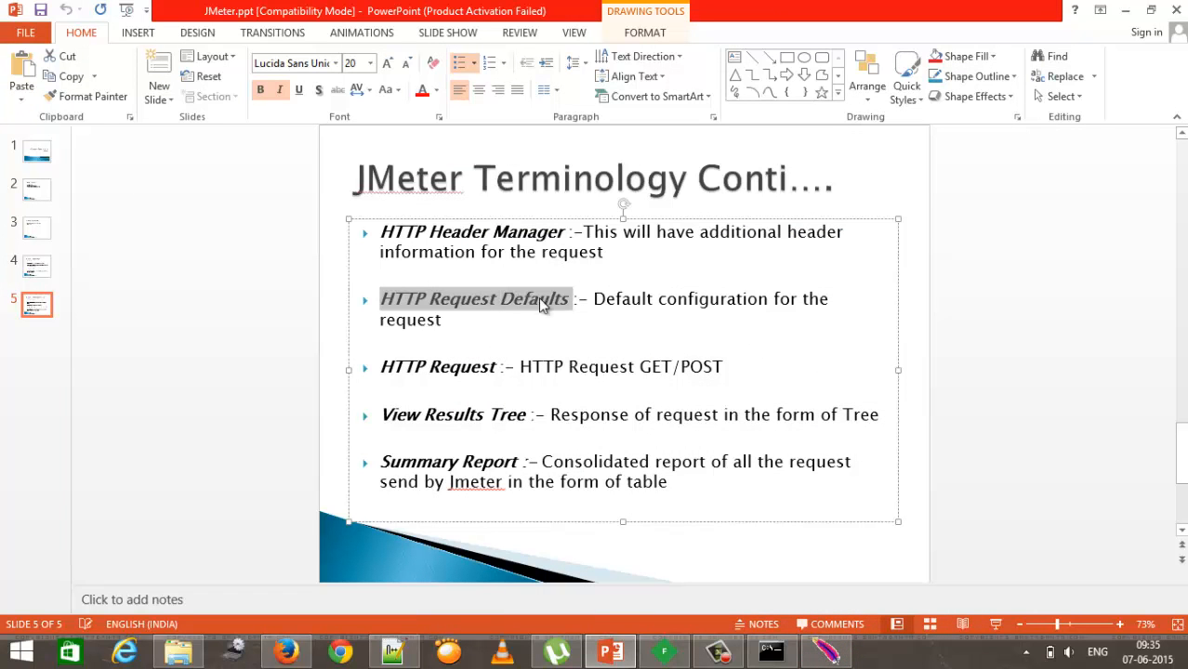
click(828, 656)
click(83, 101)
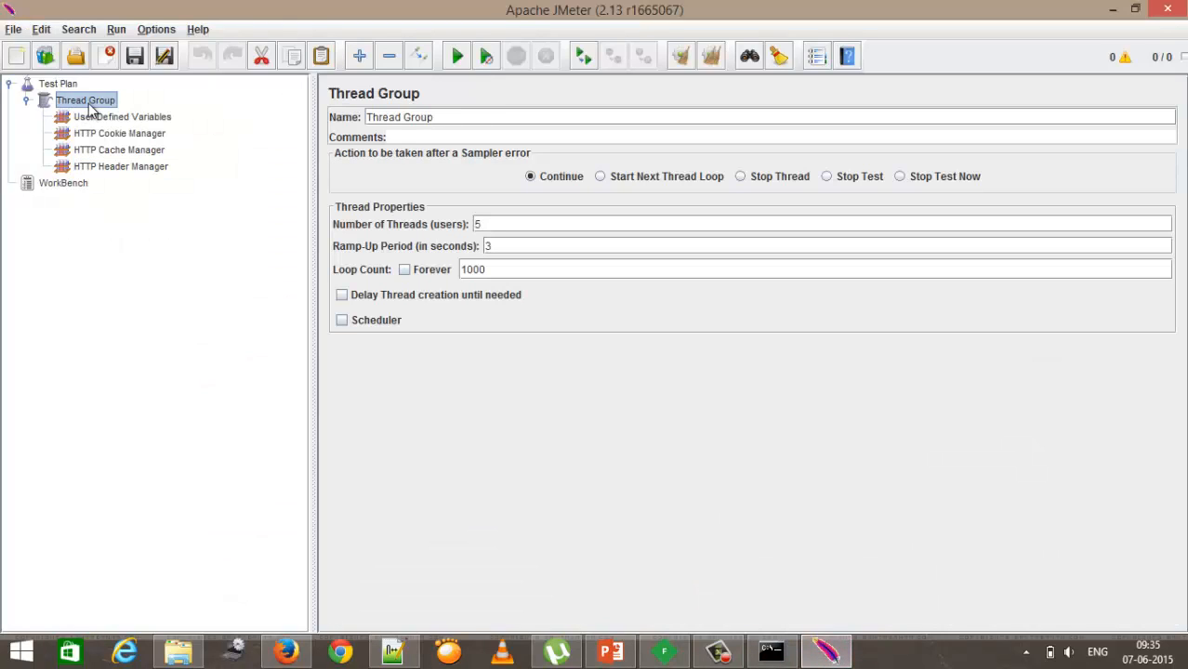
right_click(90, 106)
mouse_move(99, 114)
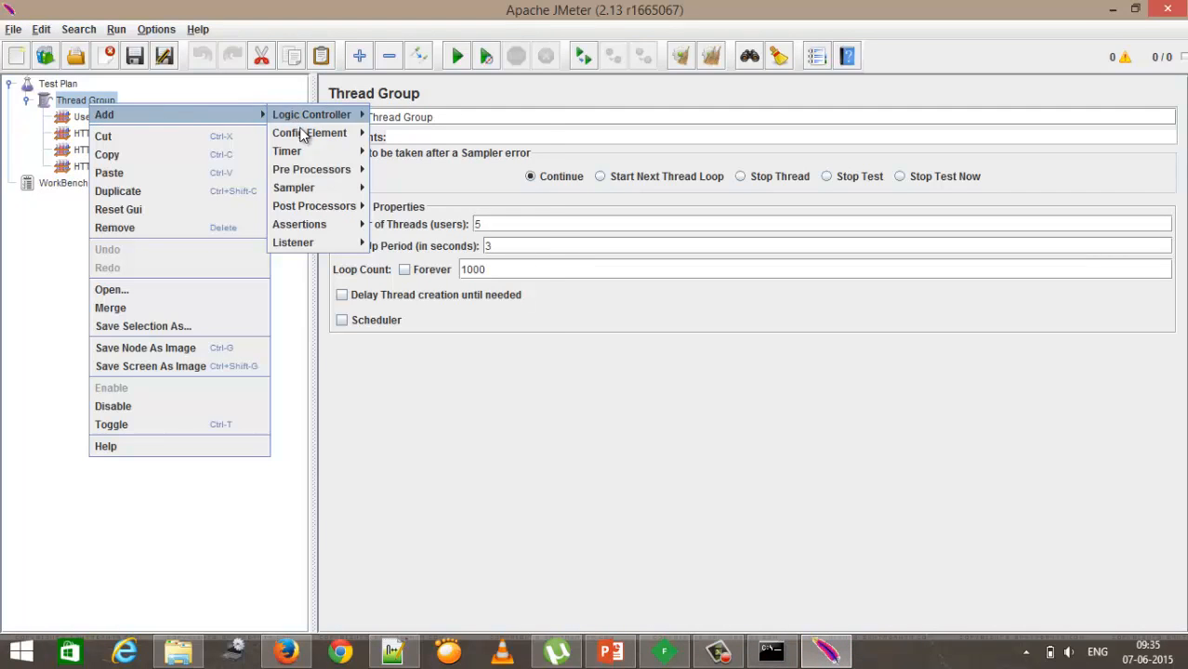
mouse_move(304, 136)
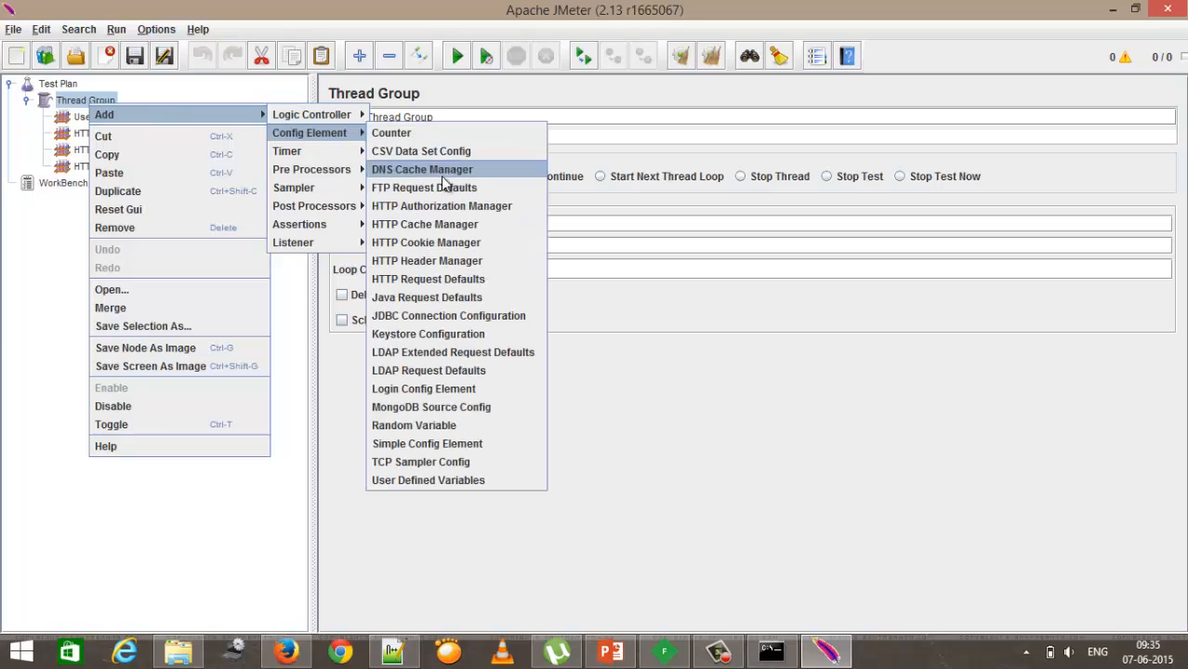
click(454, 301)
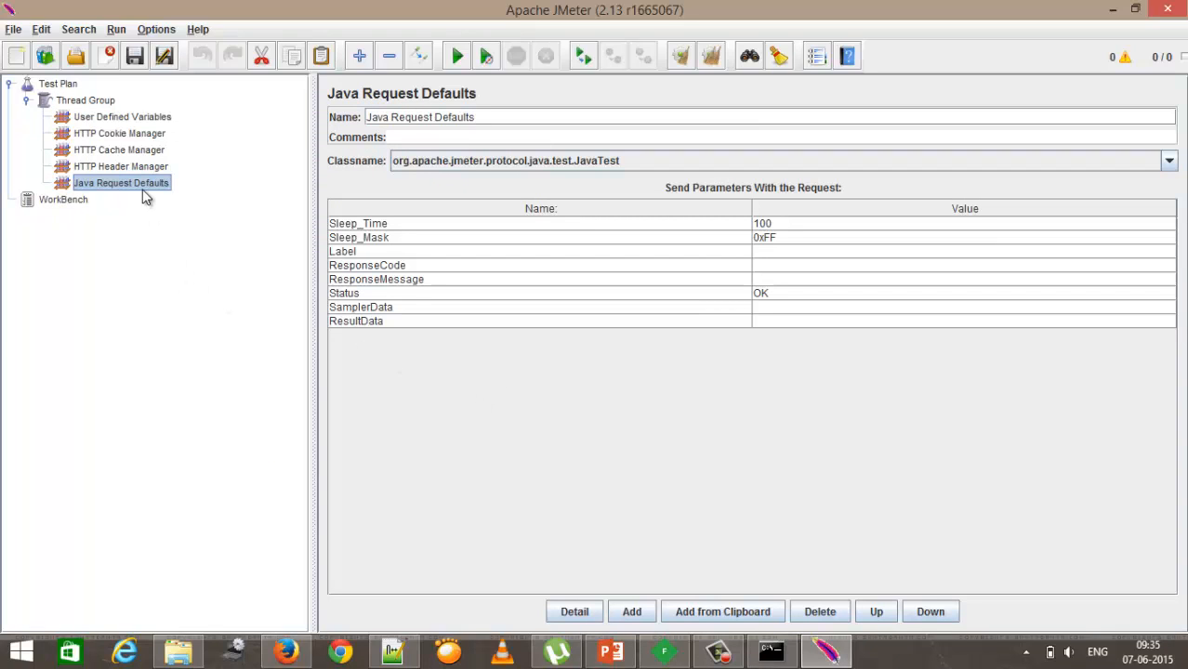
key(Delete)
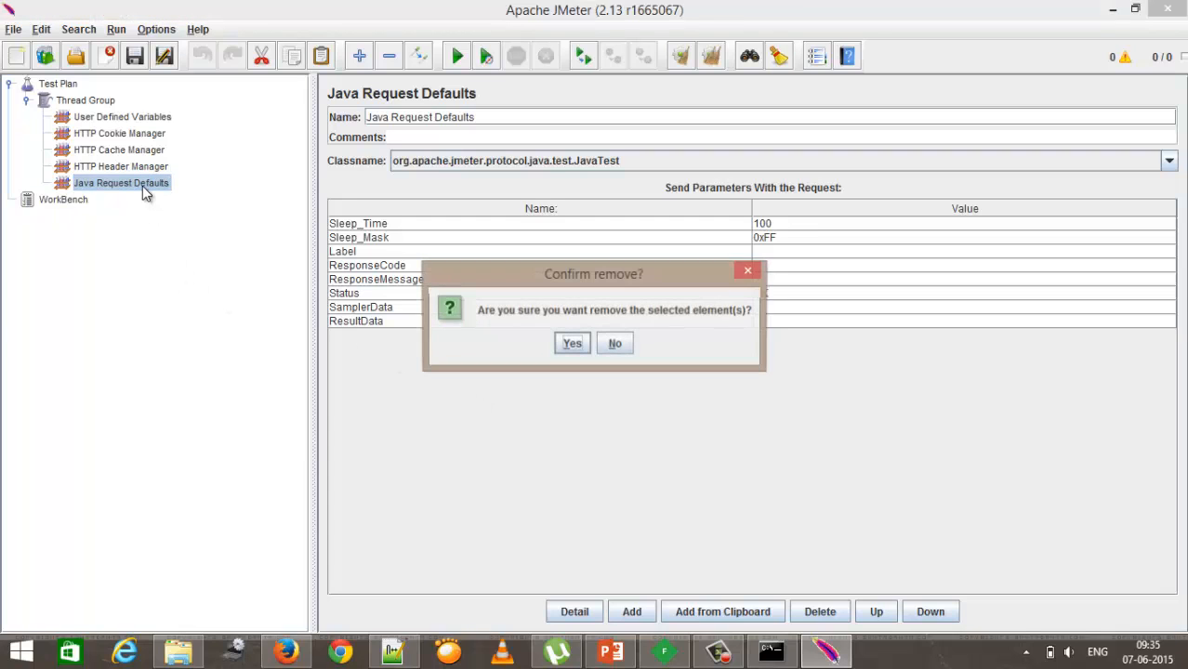
click(577, 346)
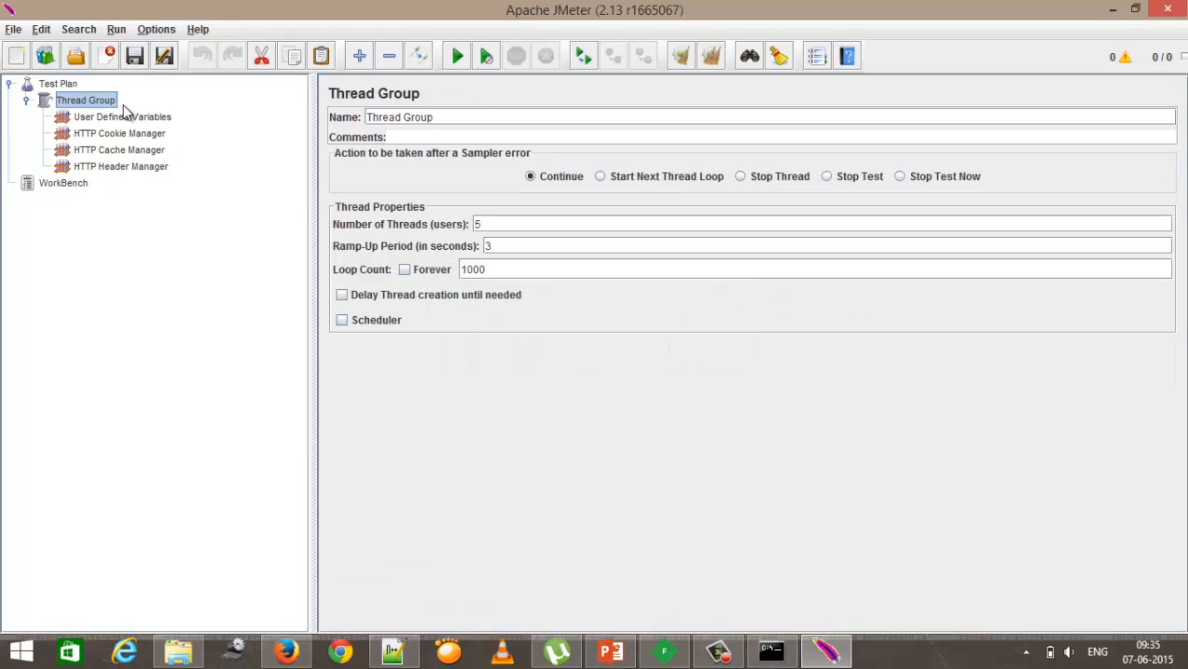
Step: Add an HTTP Request Defaults config element under the Thread Group and point out its server, implementation and port fields
right_click(105, 102)
mouse_move(232, 115)
mouse_move(345, 136)
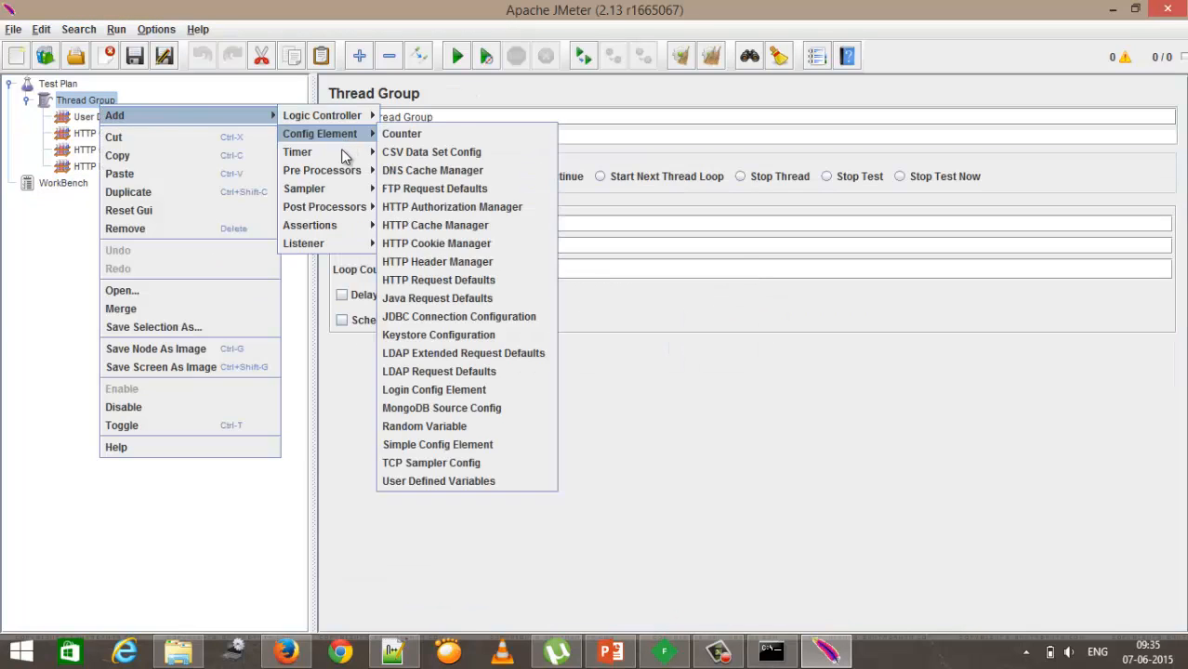
click(461, 282)
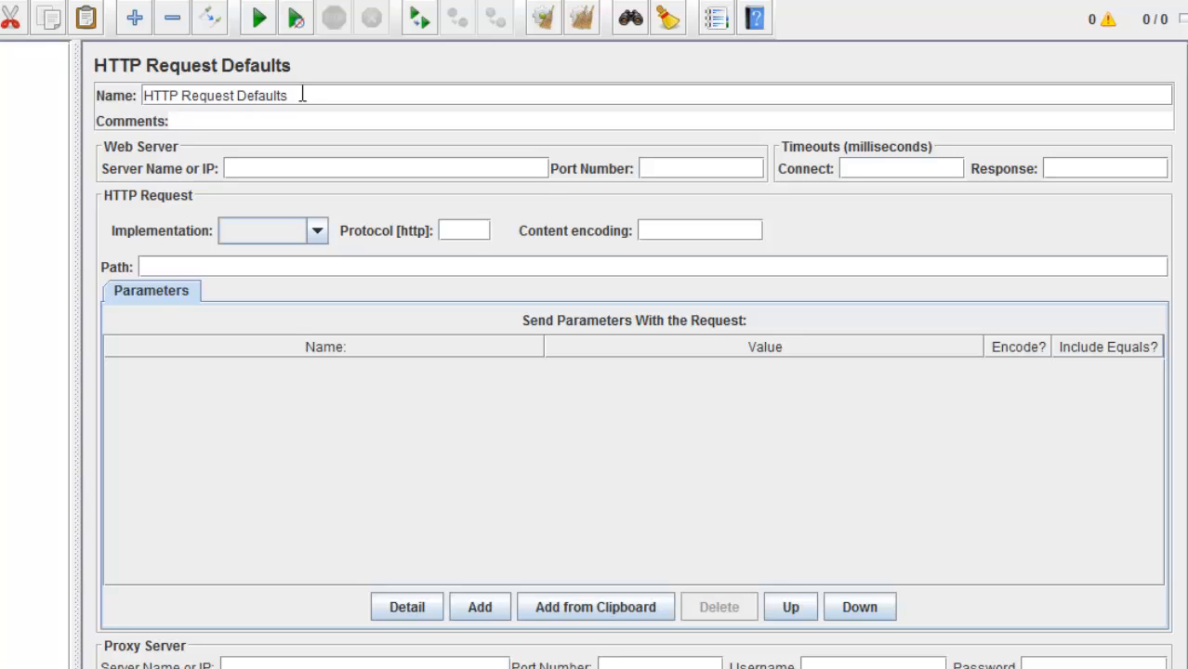
click(245, 169)
click(460, 234)
click(659, 170)
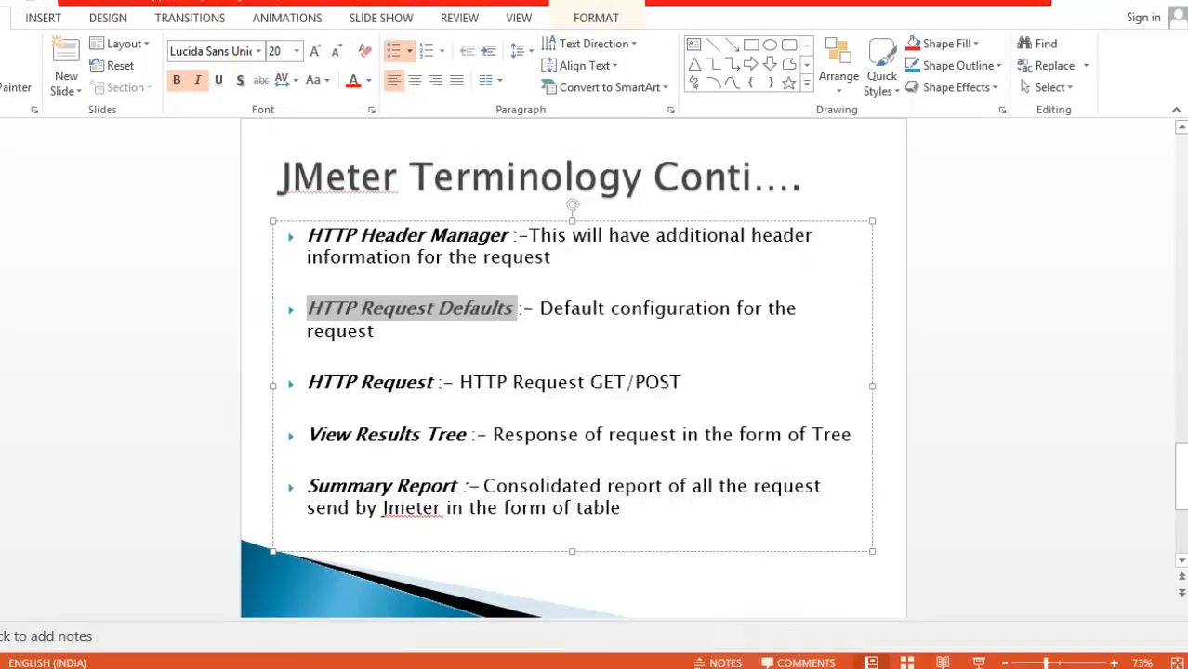
Step: Highlight the HTTP Request term on the terminology slide and return to JMeter
drag(306, 380, 376, 384)
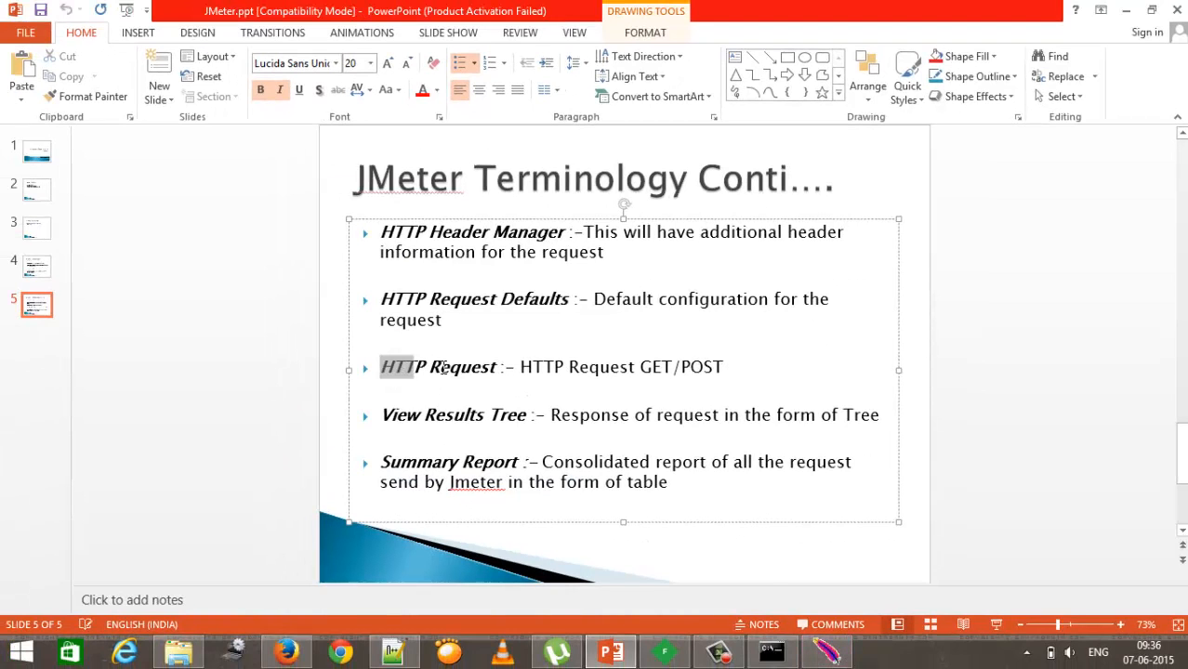
drag(445, 367, 499, 370)
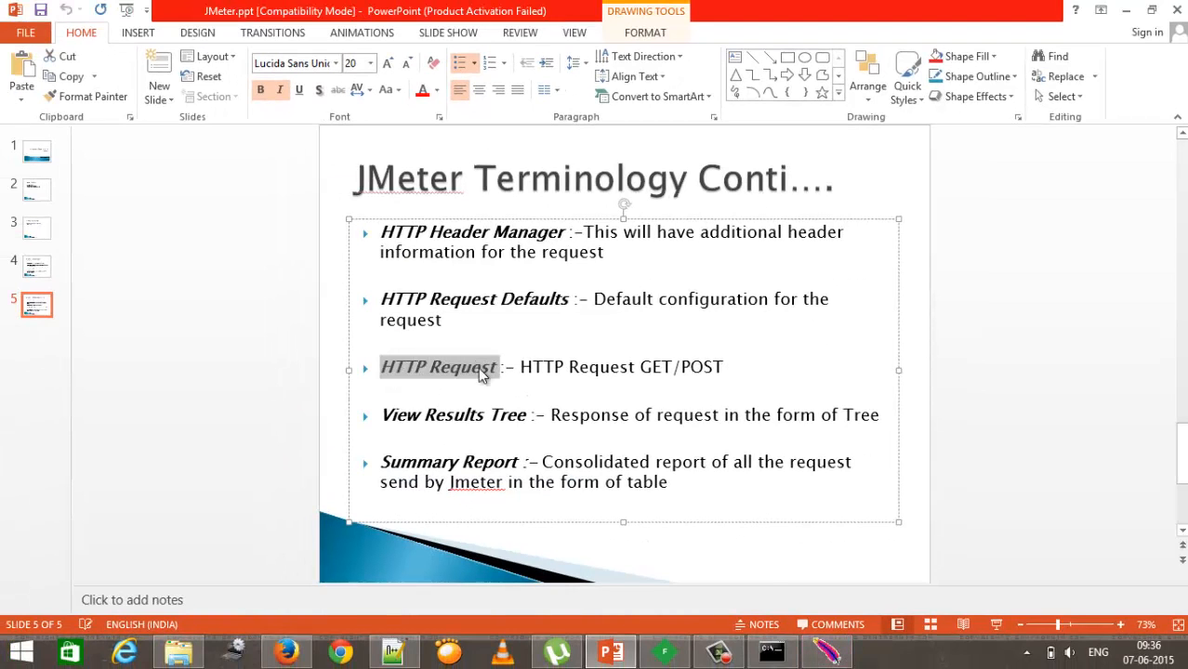
click(818, 654)
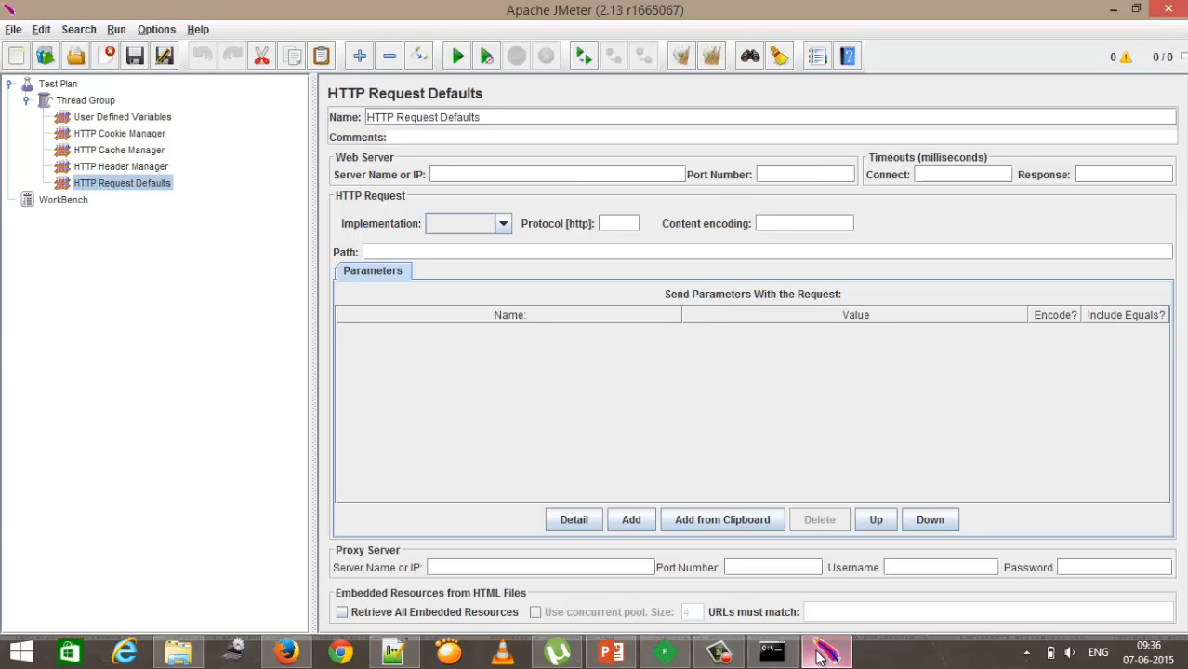
Step: Review each config element under the Thread Group in turn, ending on the Thread Group
click(125, 117)
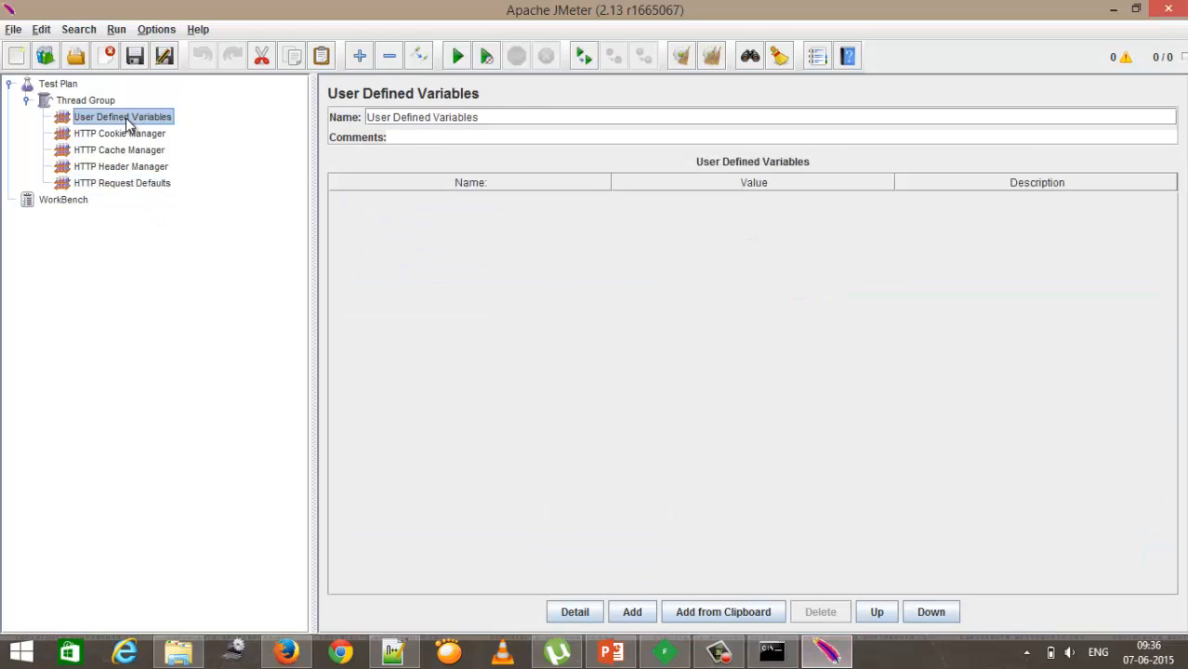
click(123, 133)
click(121, 150)
click(122, 167)
click(124, 183)
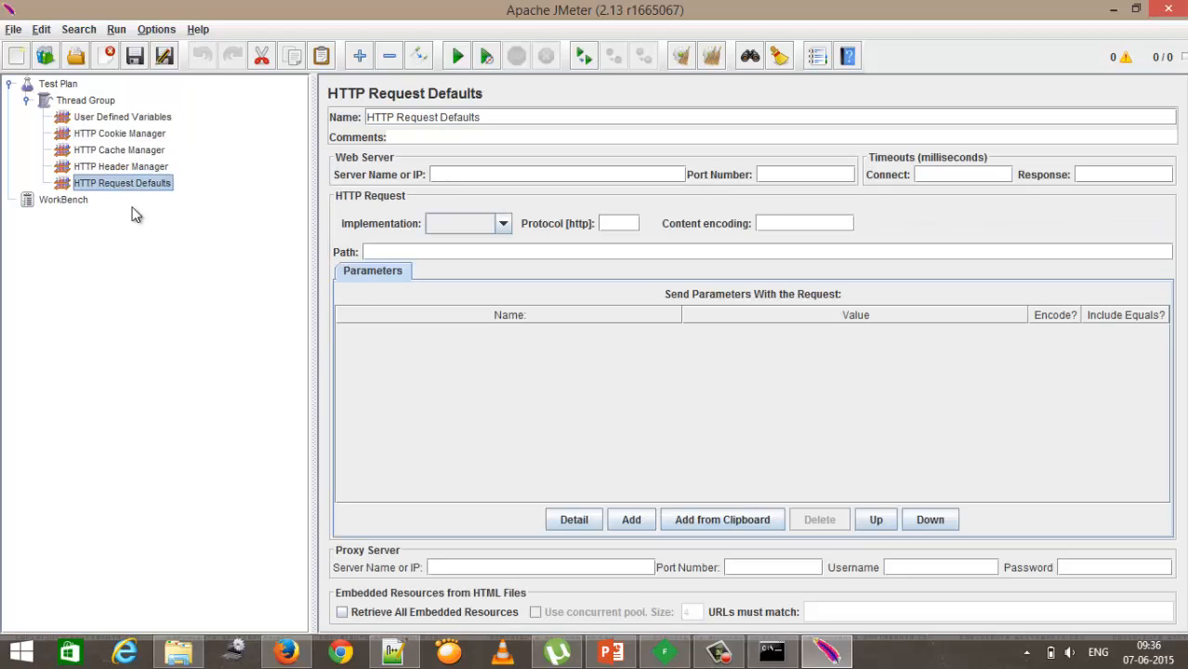
click(87, 101)
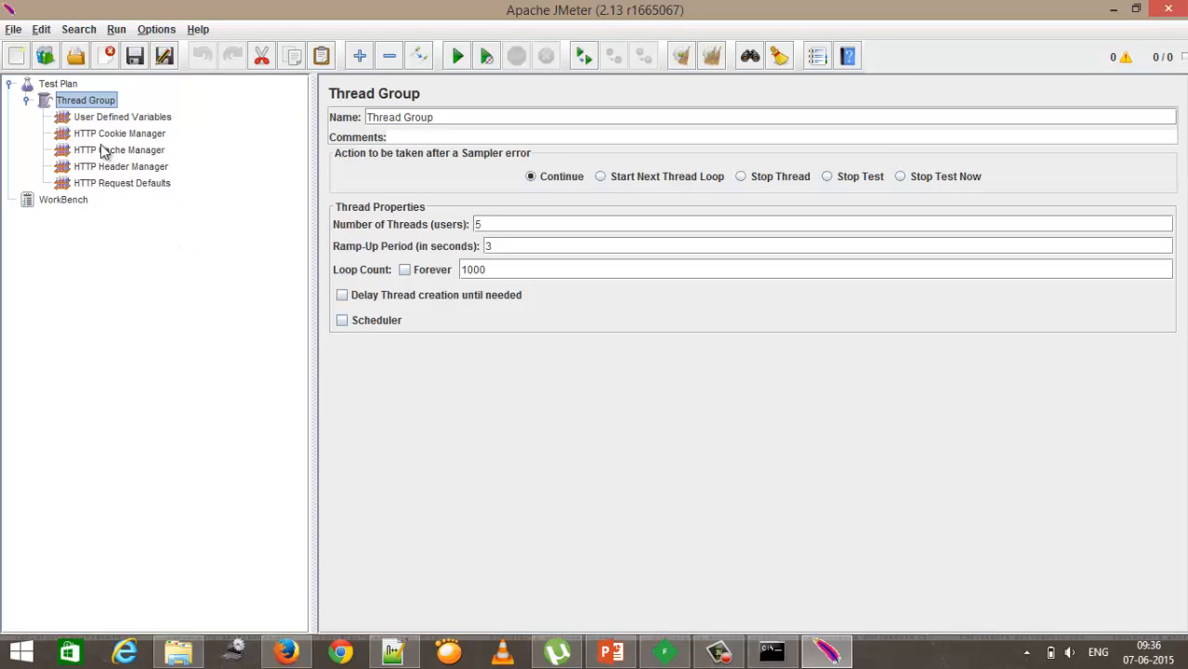
Step: Add an HTTP Request sampler under the Thread Group, name it GET, and set its method to GET
right_click(89, 102)
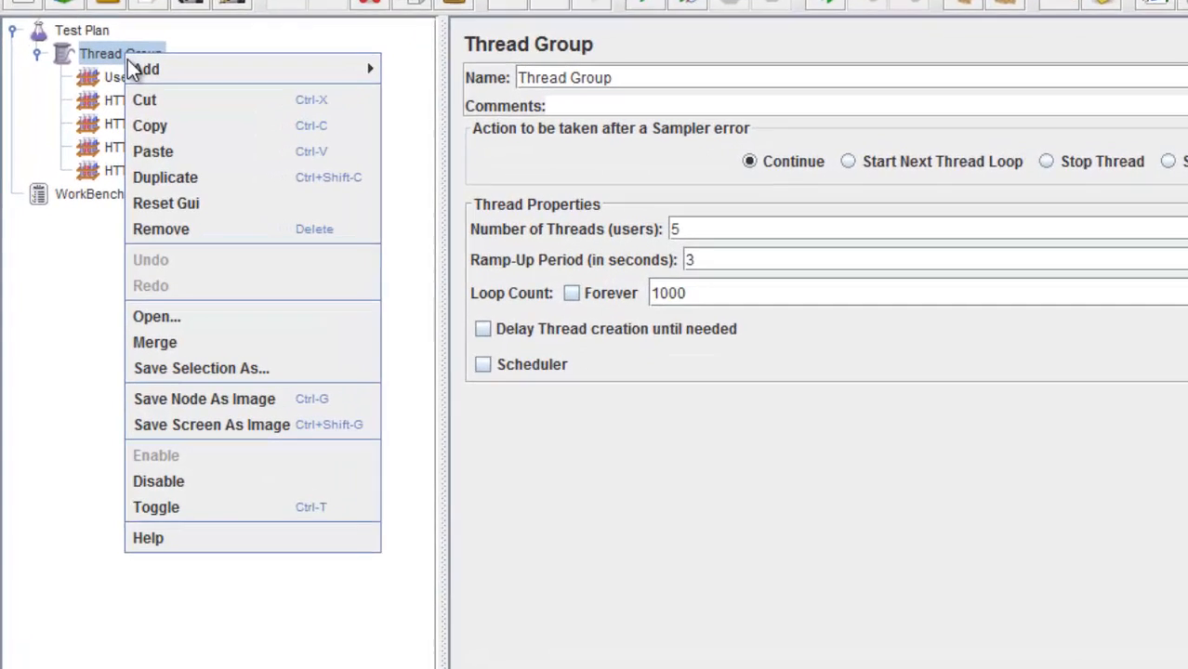
mouse_move(107, 113)
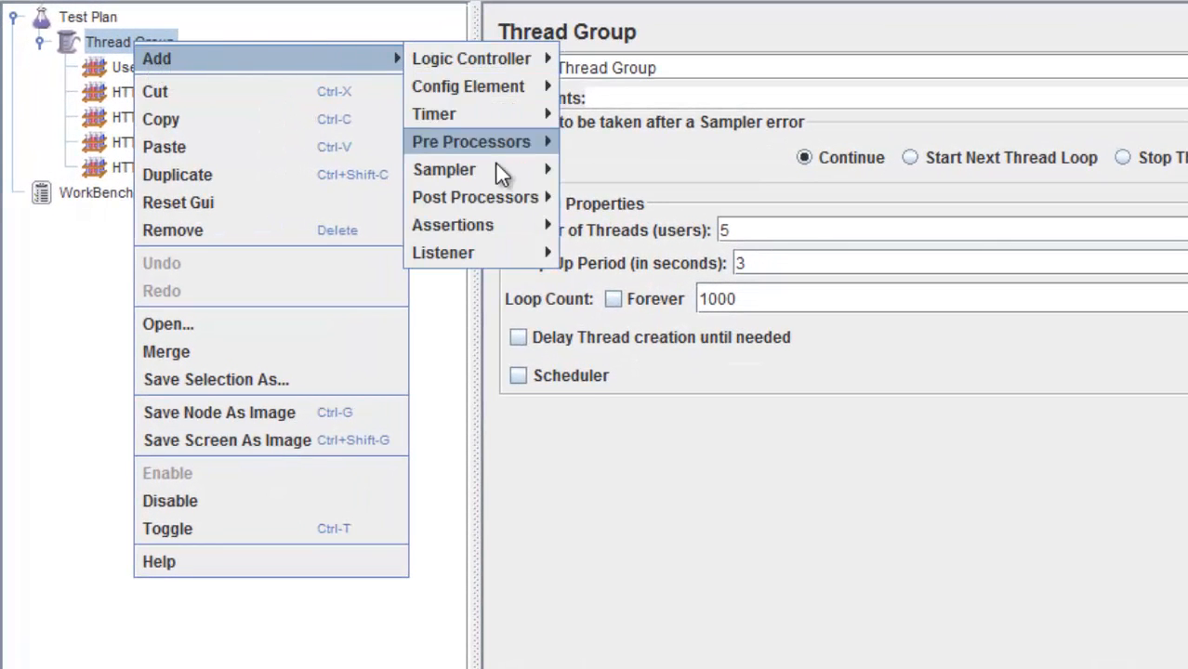
mouse_move(499, 166)
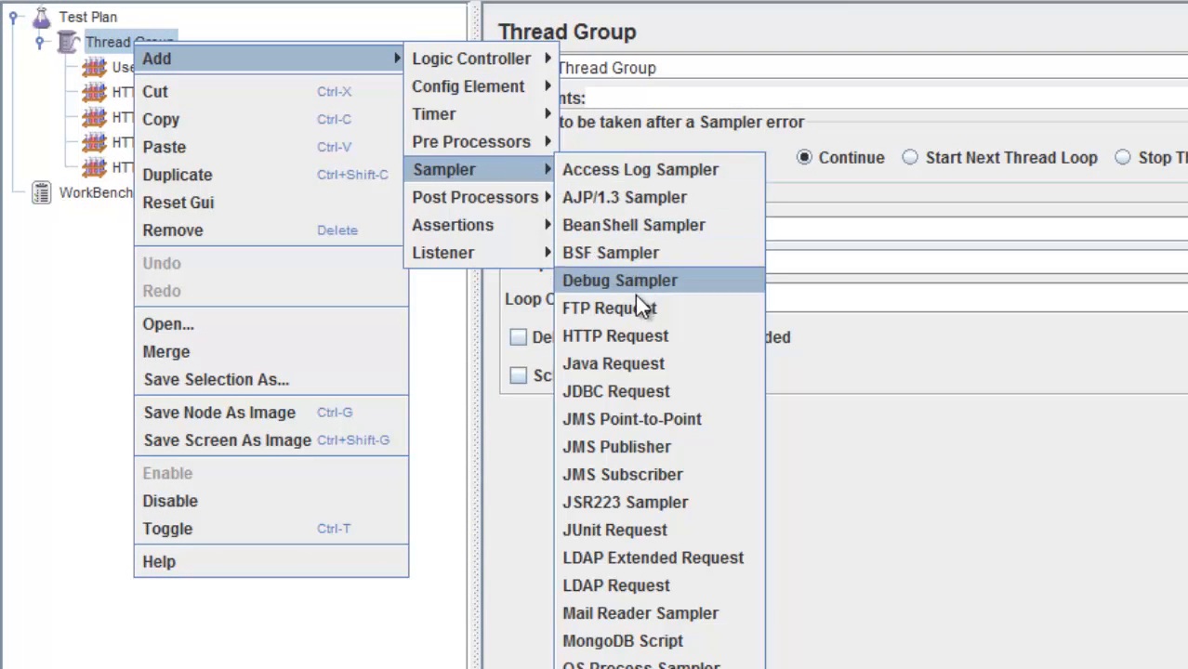
click(634, 339)
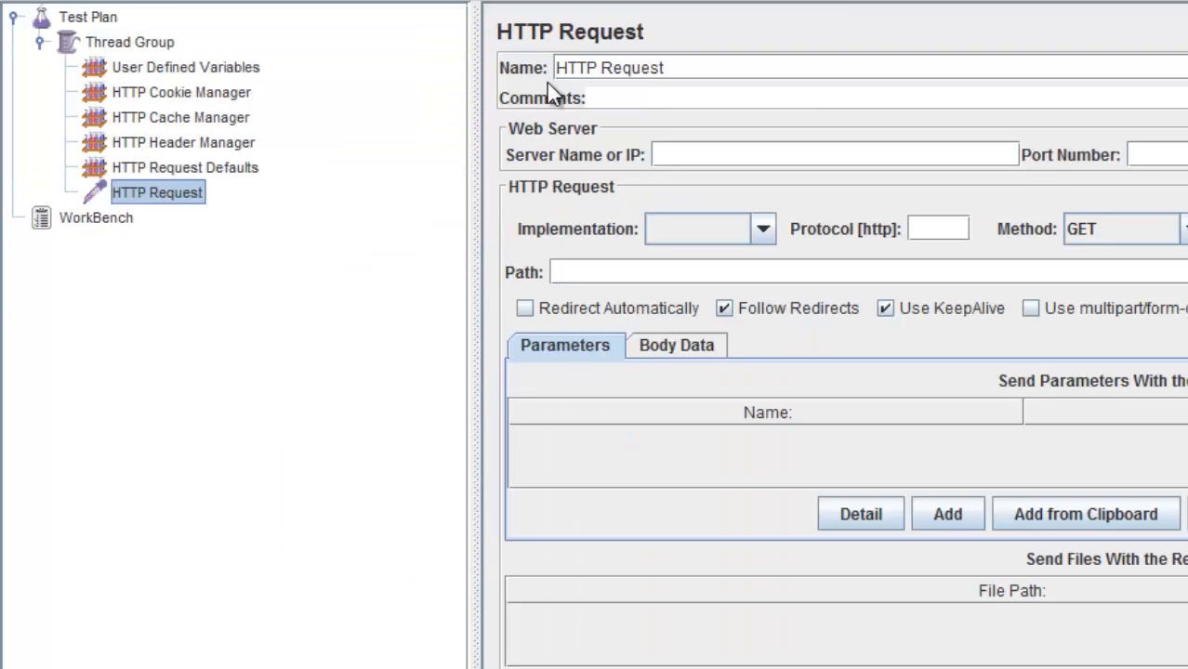
drag(684, 66, 537, 64)
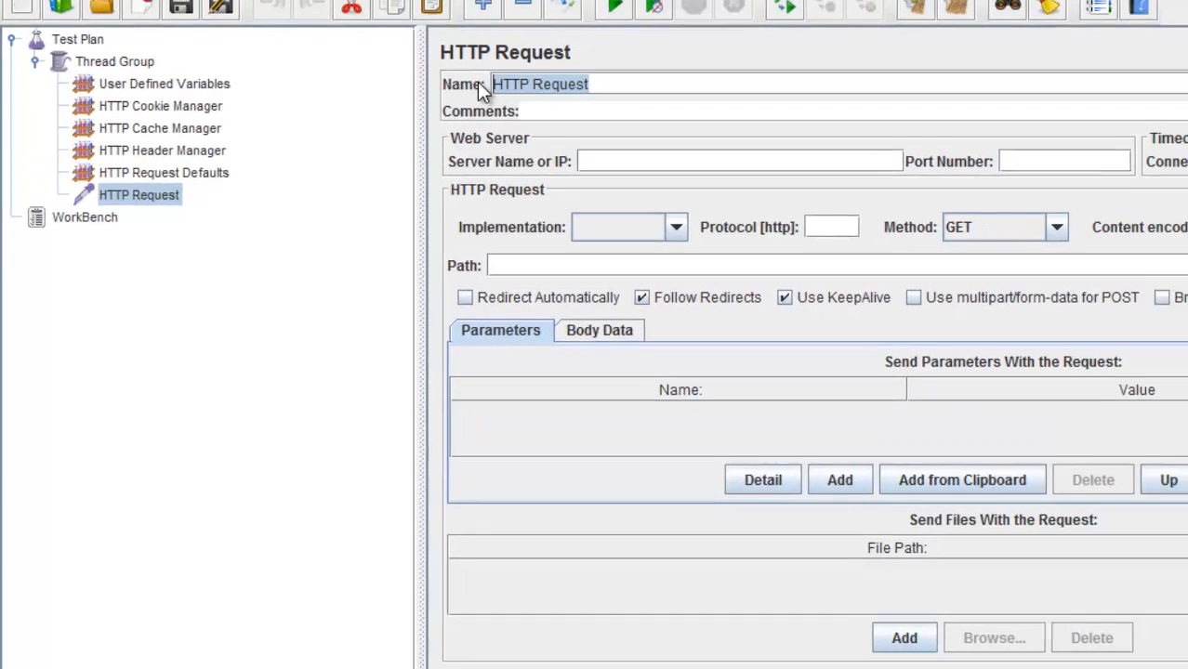
text(GET)
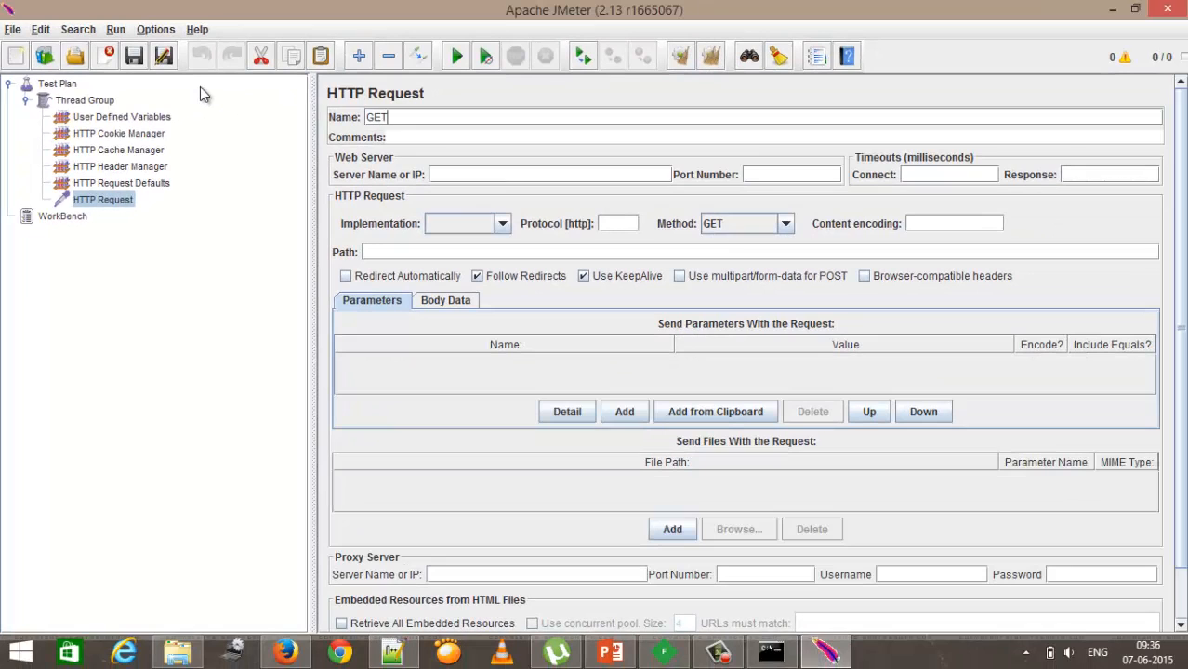
click(733, 223)
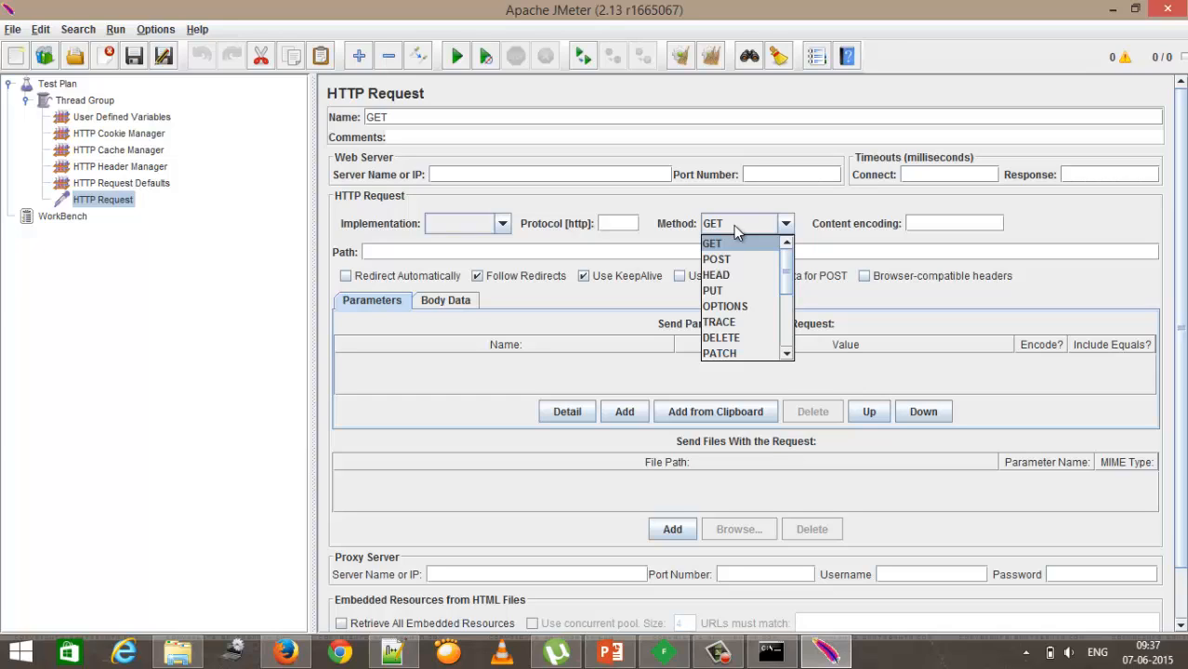
click(741, 244)
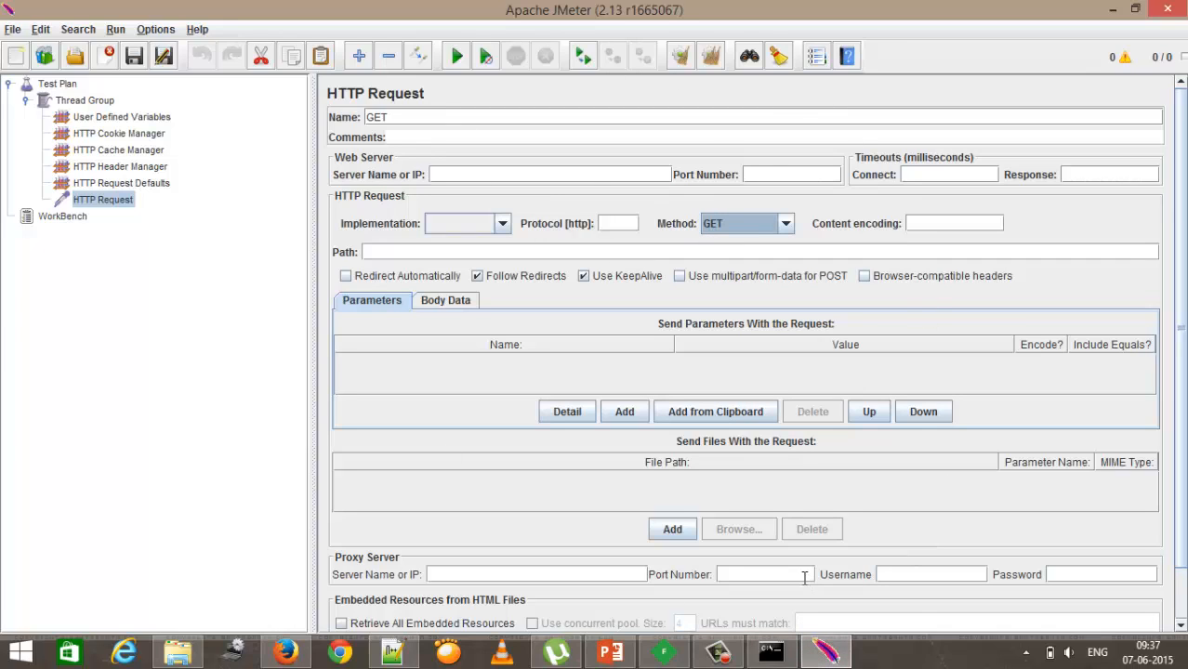
Step: Step through the cookie, cache, header and request defaults elements to review their settings
click(140, 132)
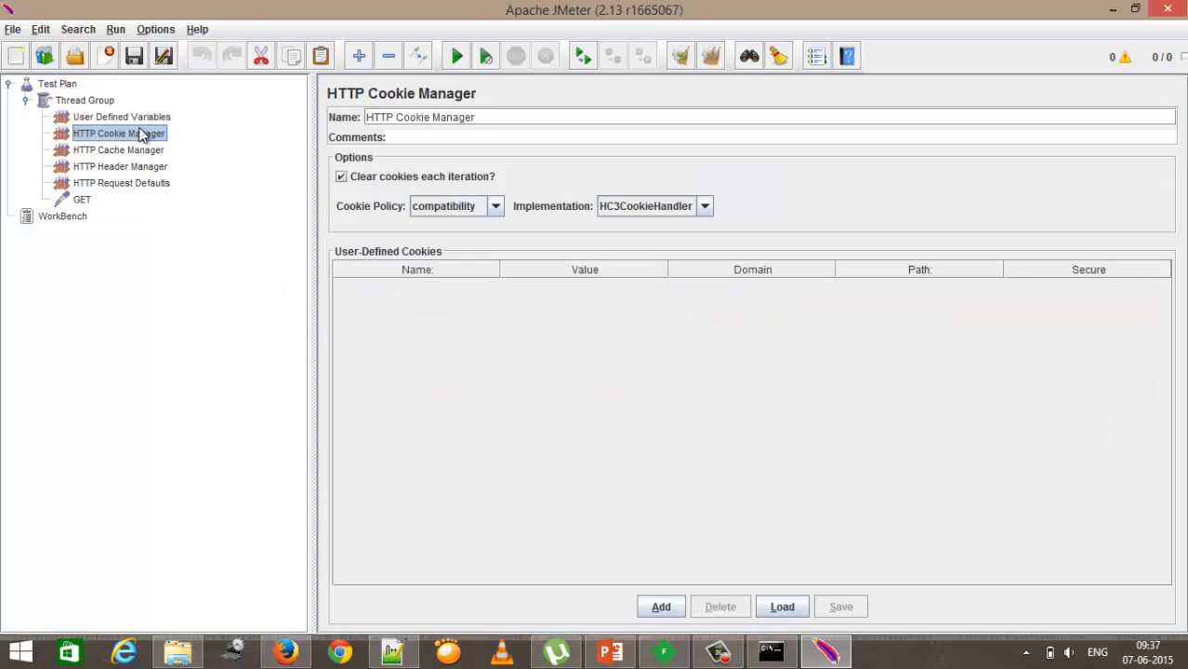
click(138, 151)
click(136, 167)
click(130, 184)
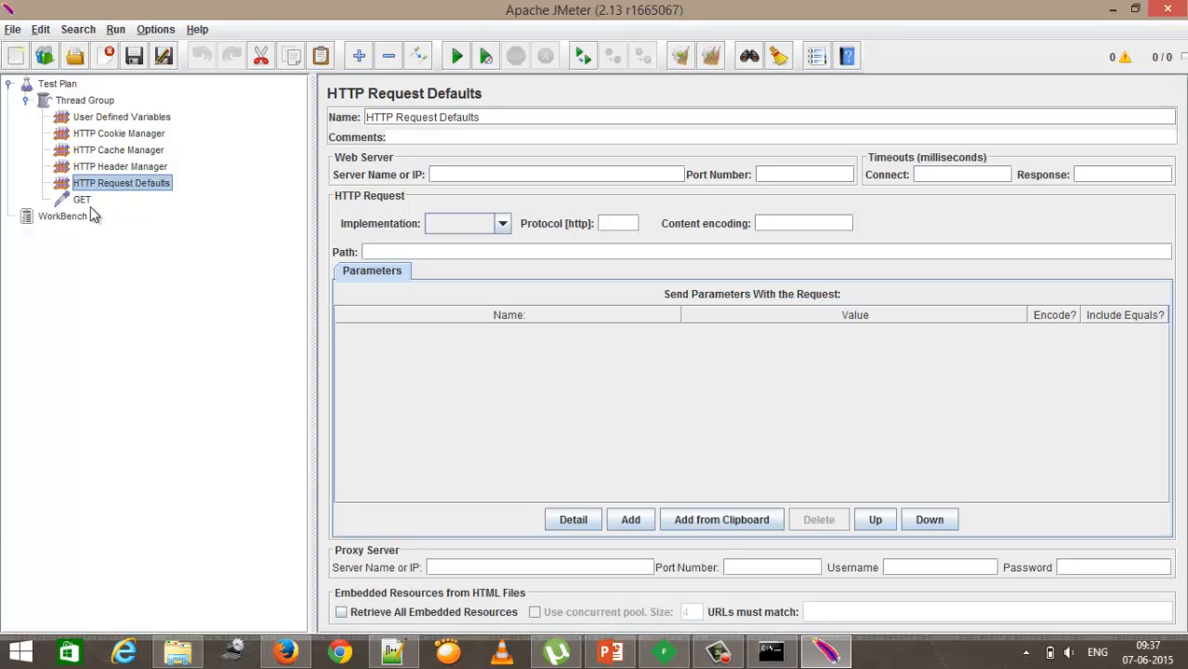
Step: Highlight the View Results Tree term on the slide, then return to JMeter
click(611, 658)
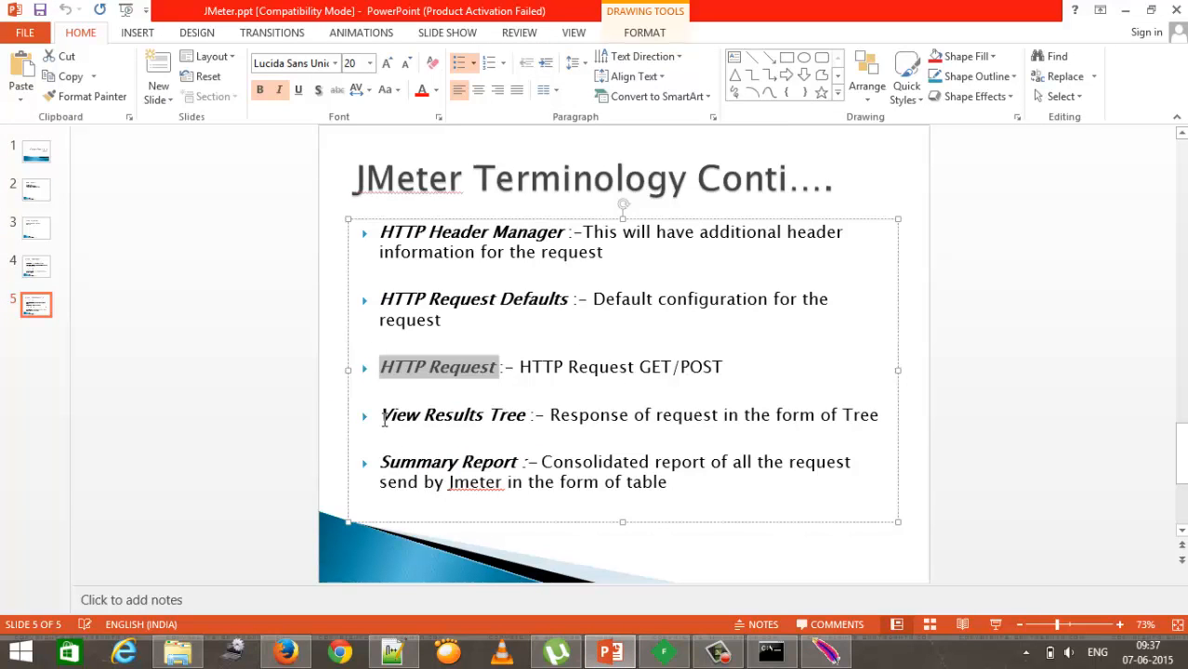
drag(384, 420, 512, 428)
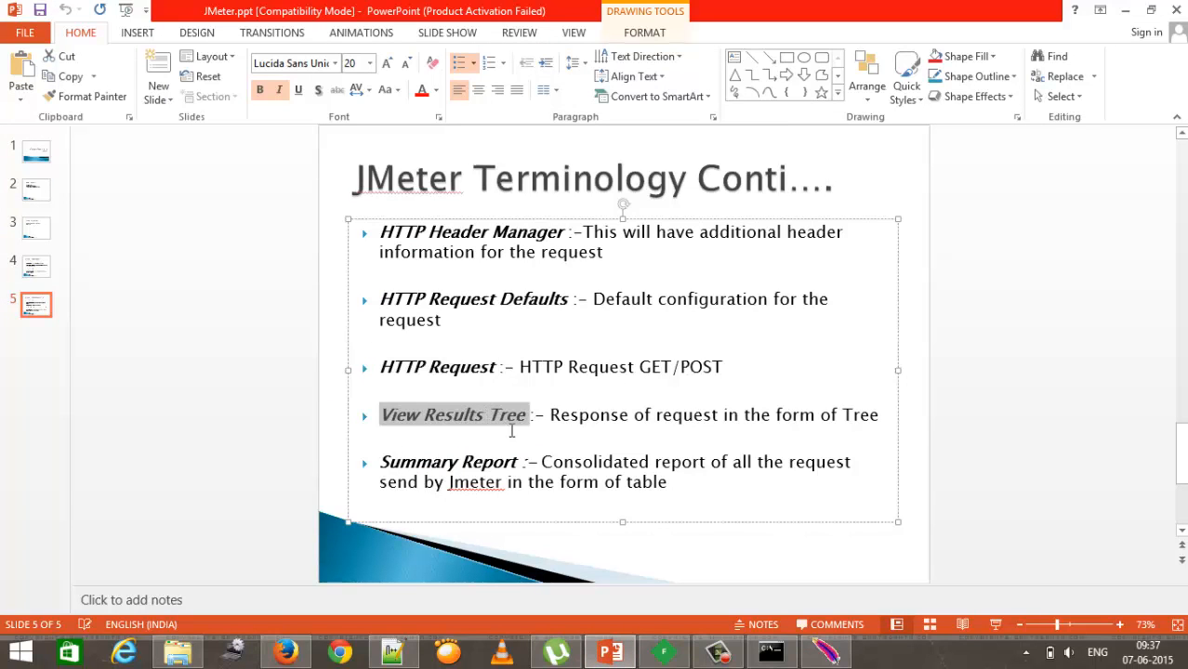
mouse_move(827, 654)
click(807, 657)
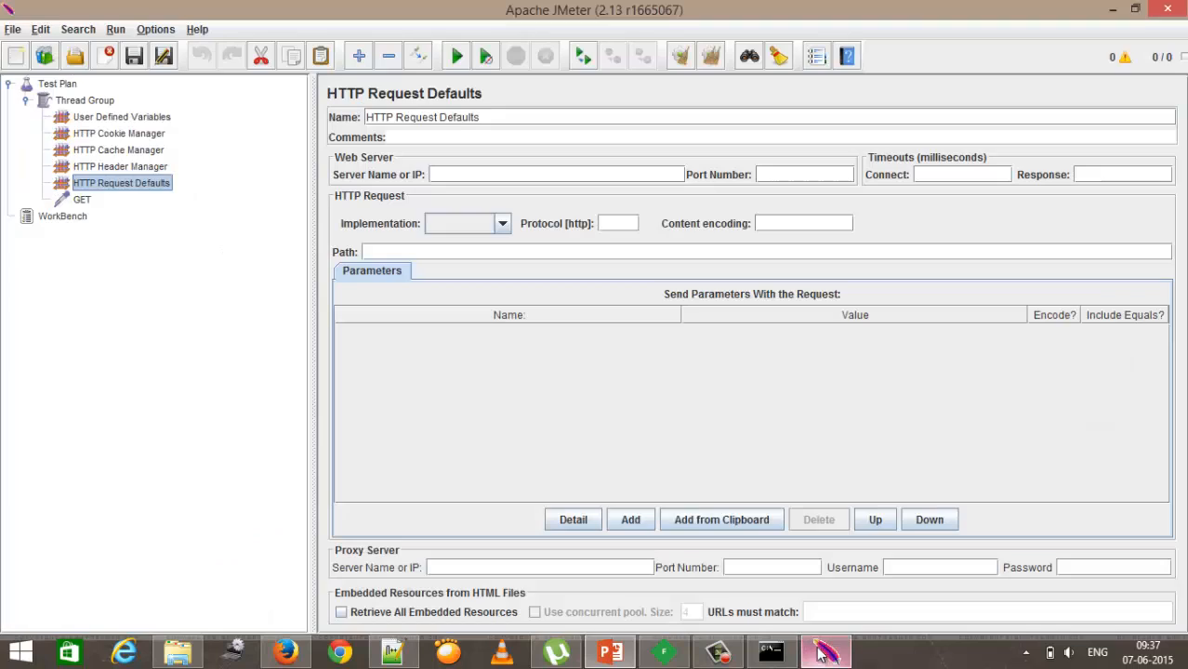
Step: Add a View Results Tree listener under the Thread Group
click(88, 101)
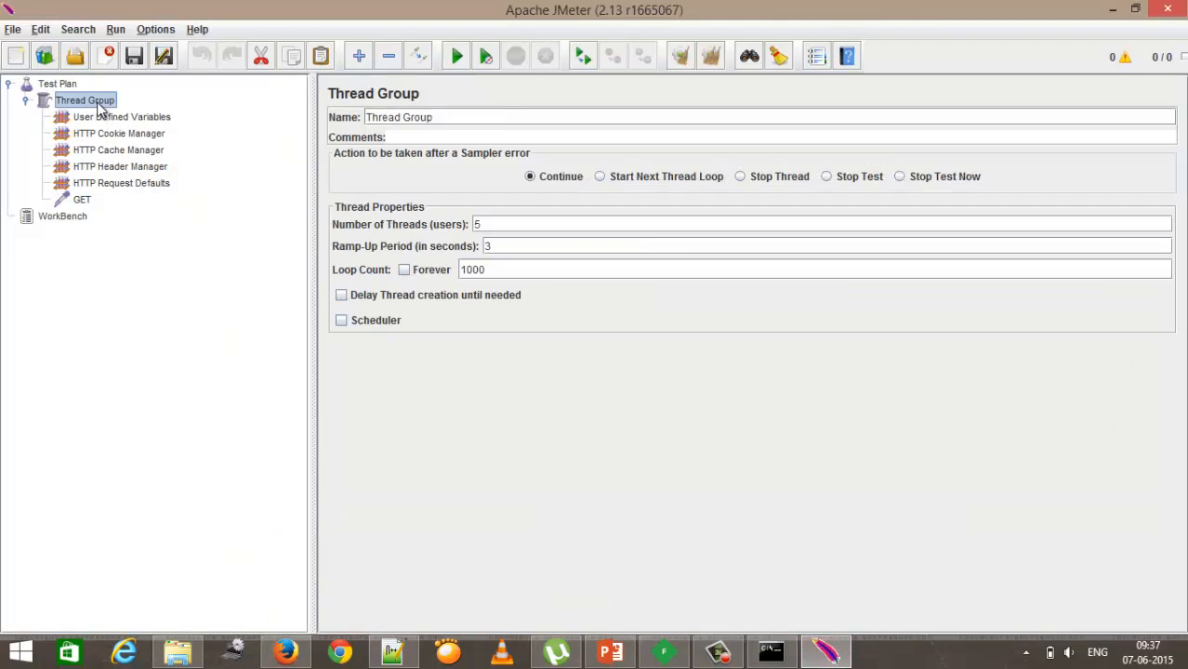
right_click(99, 104)
mouse_move(114, 115)
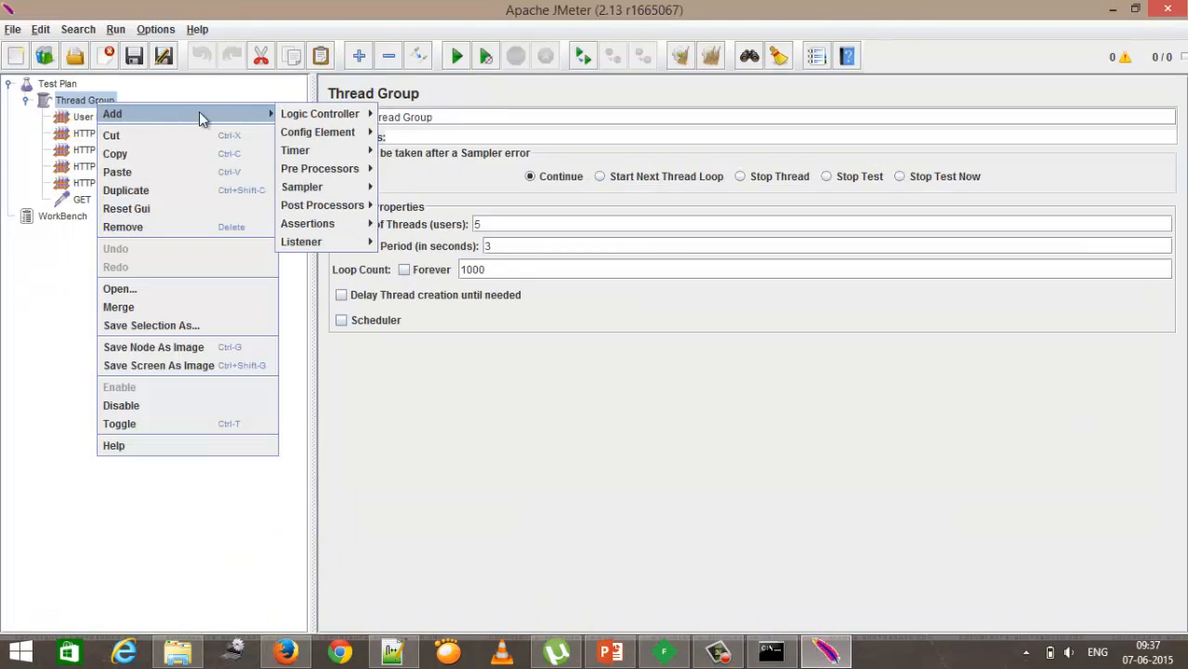
mouse_move(346, 242)
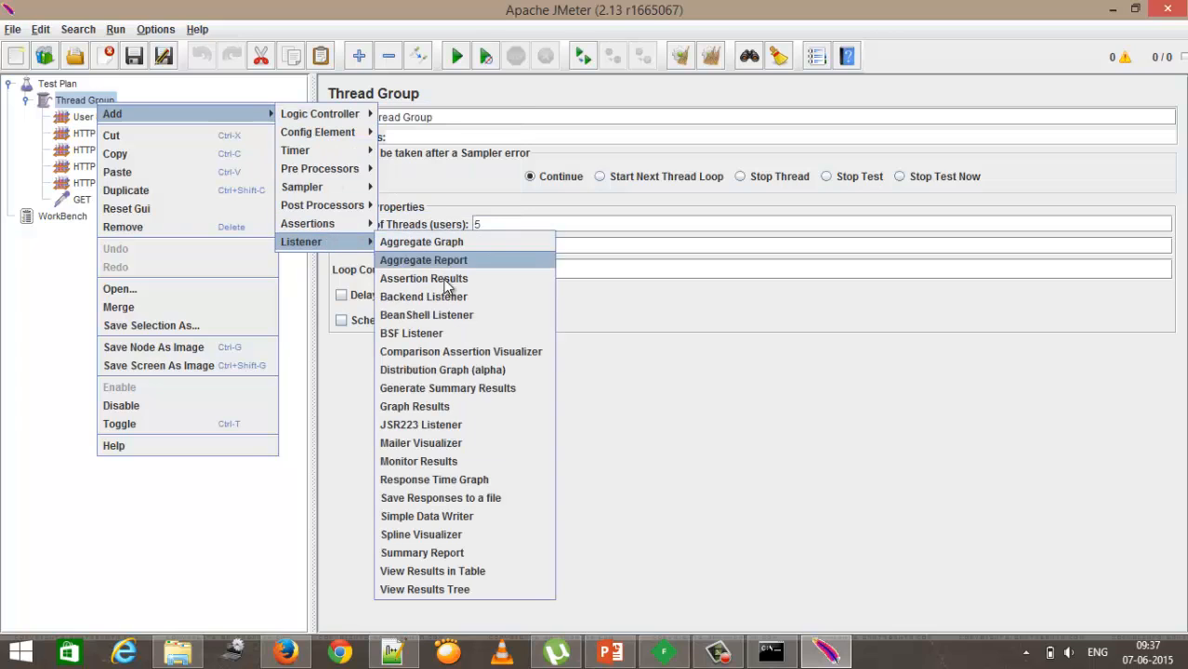
click(476, 589)
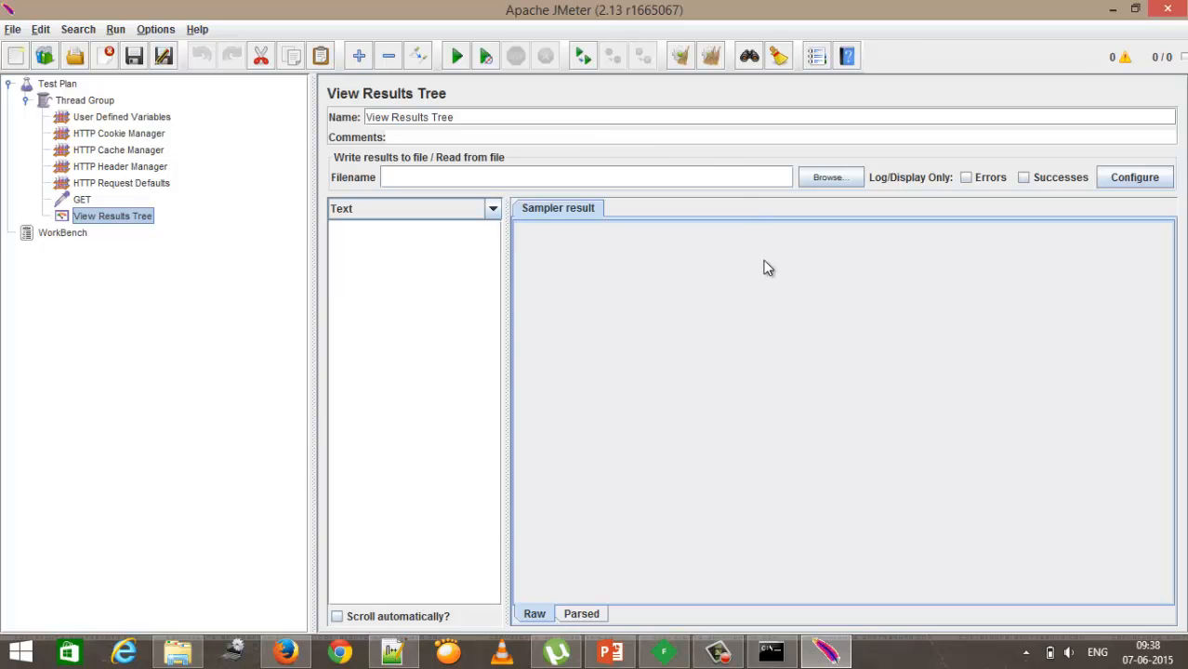
Step: Add a Summary Report listener under the Thread Group
click(816, 656)
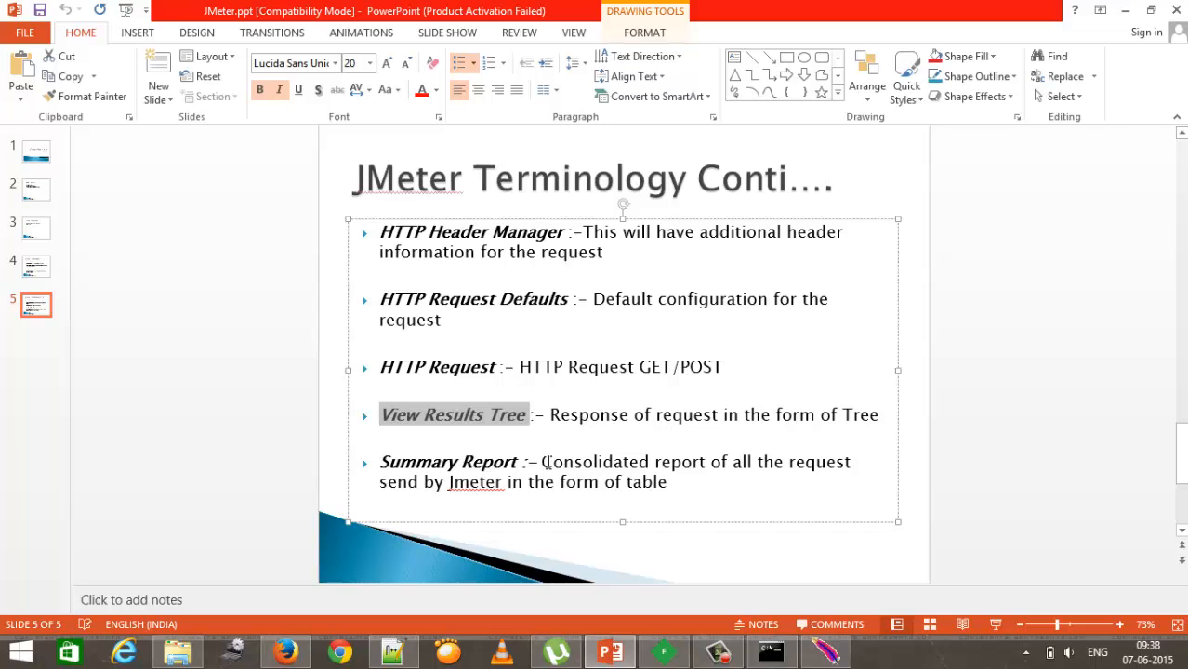
click(826, 653)
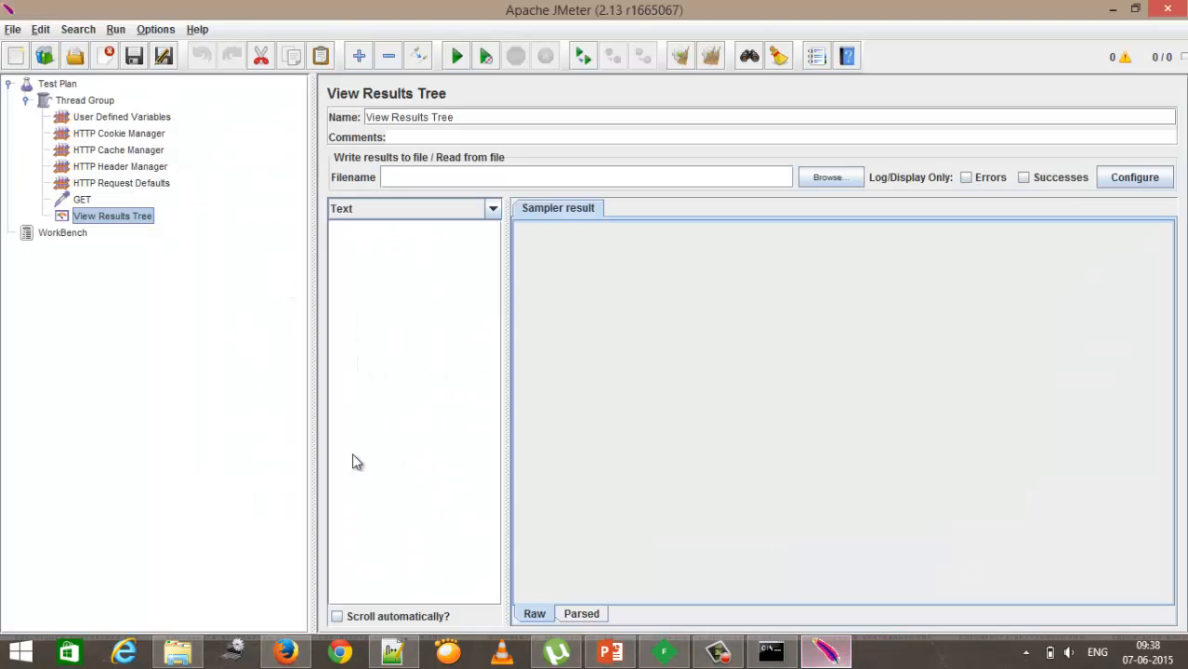
click(78, 102)
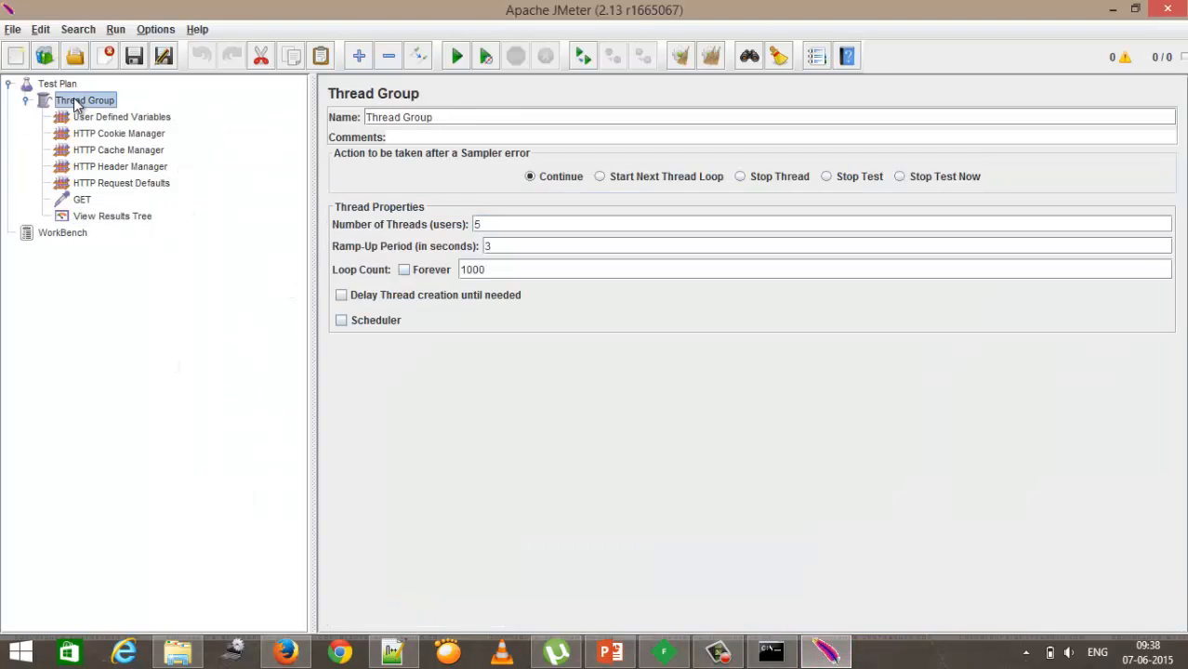
right_click(78, 104)
mouse_move(139, 110)
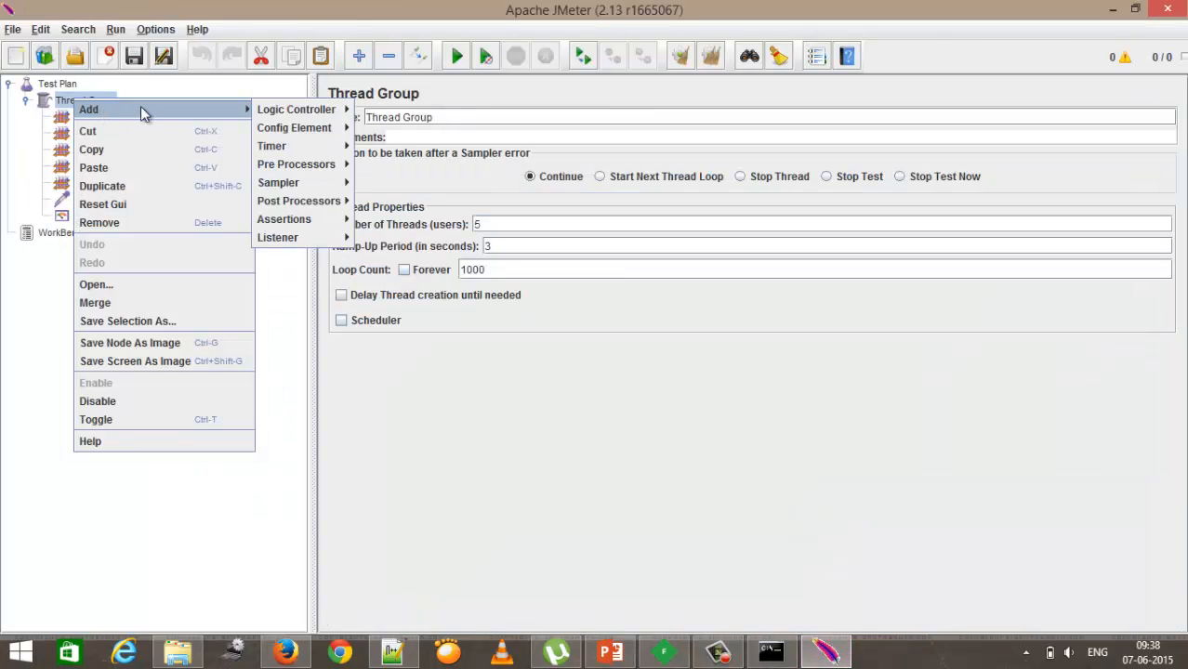
mouse_move(299, 244)
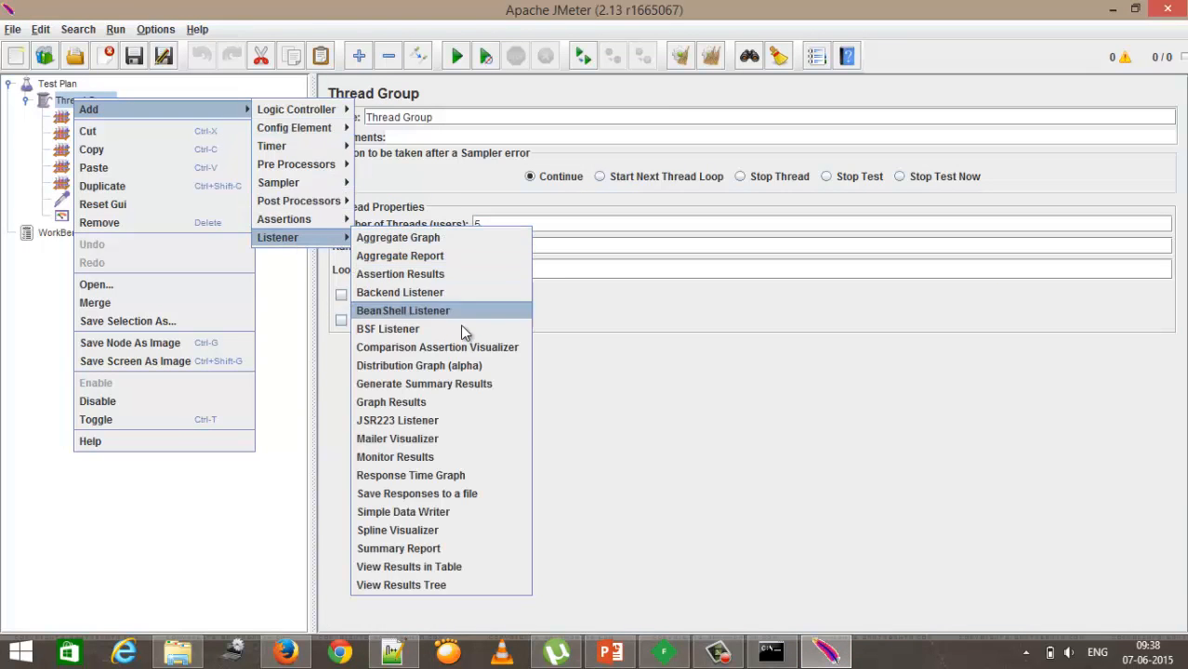
click(456, 551)
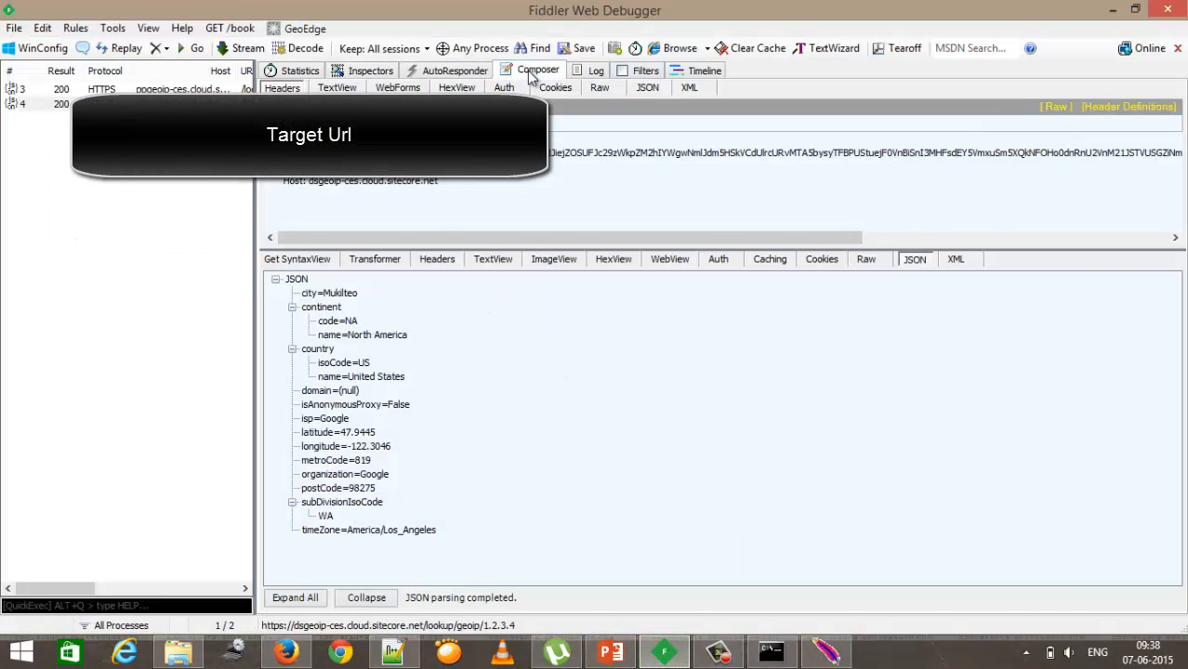
Step: Re-execute the captured geoip request from the debugger's composer and inspect the new session's JSON response
click(537, 71)
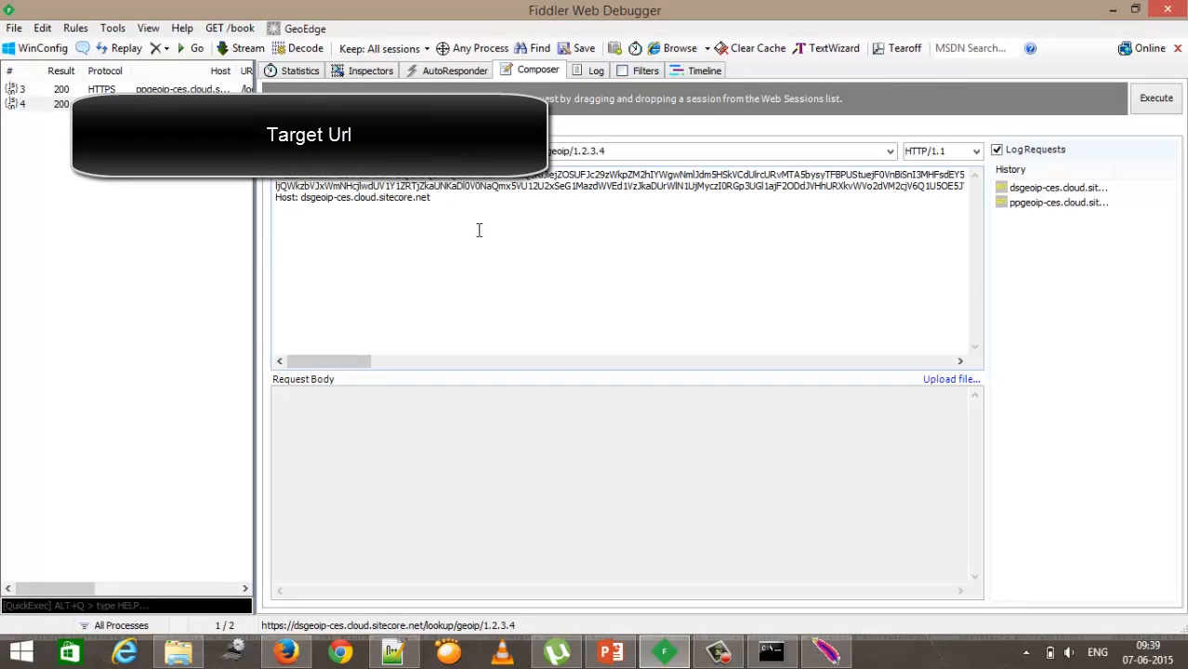
click(1174, 103)
click(1173, 101)
click(371, 71)
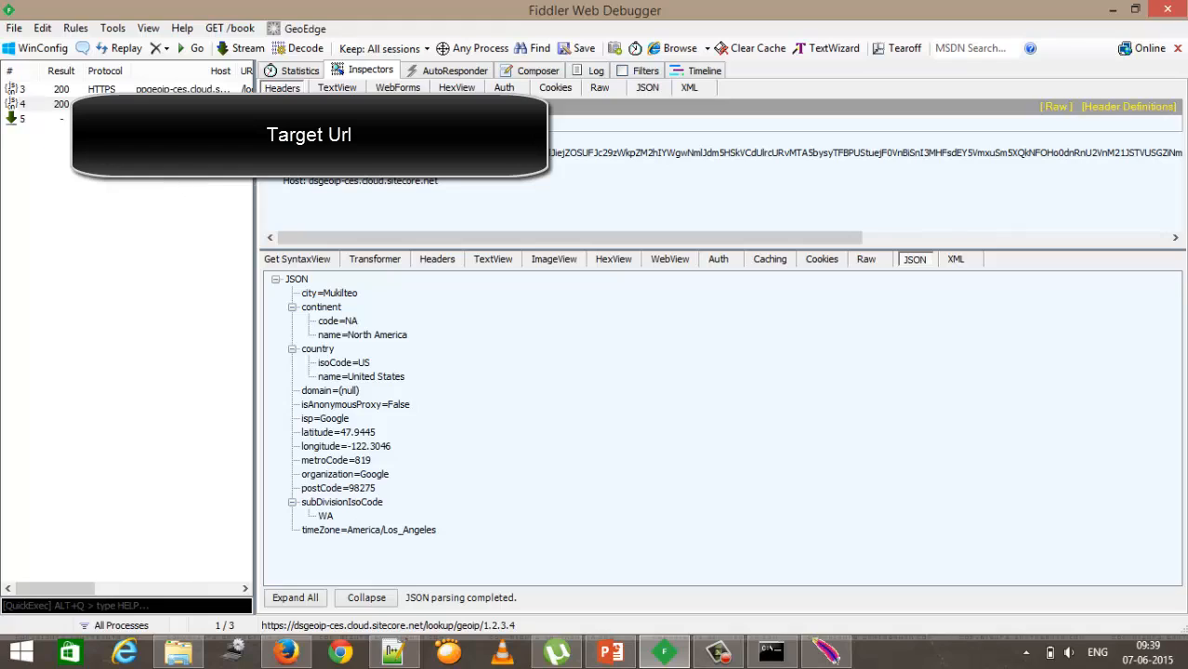
click(153, 119)
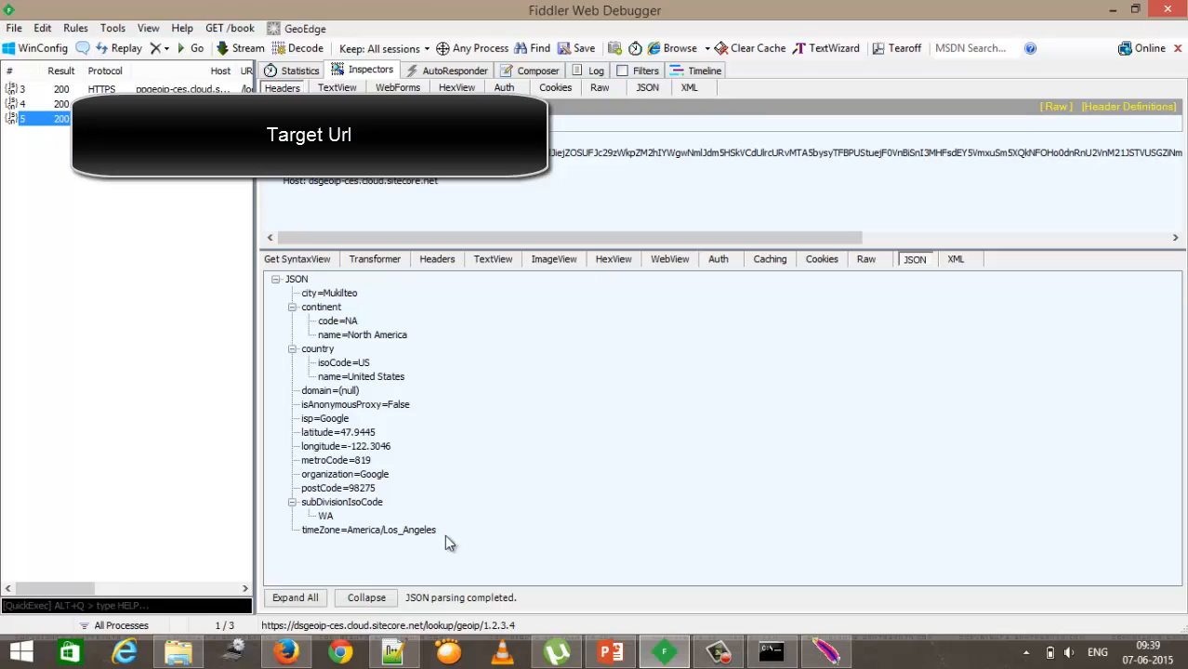
Step: Highlight the ${randomValue} placeholder in the target URL, then review the HTTP Request Defaults element
click(392, 653)
key(Right)
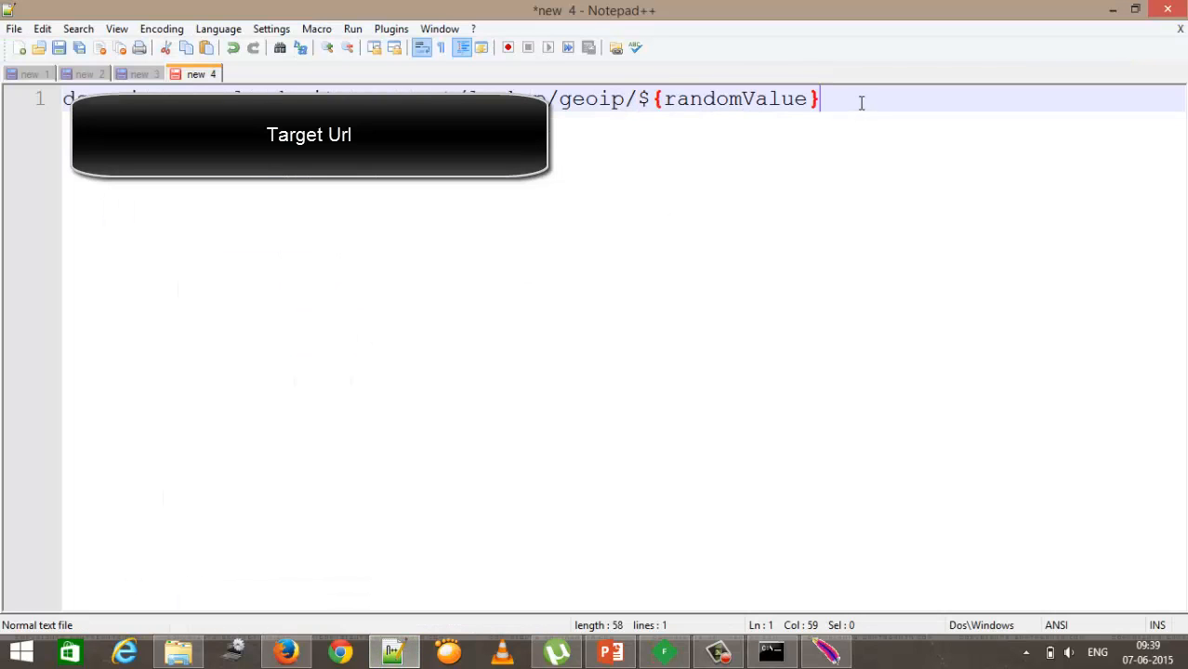
click(50, 100)
click(626, 140)
click(640, 102)
drag(640, 102, 820, 102)
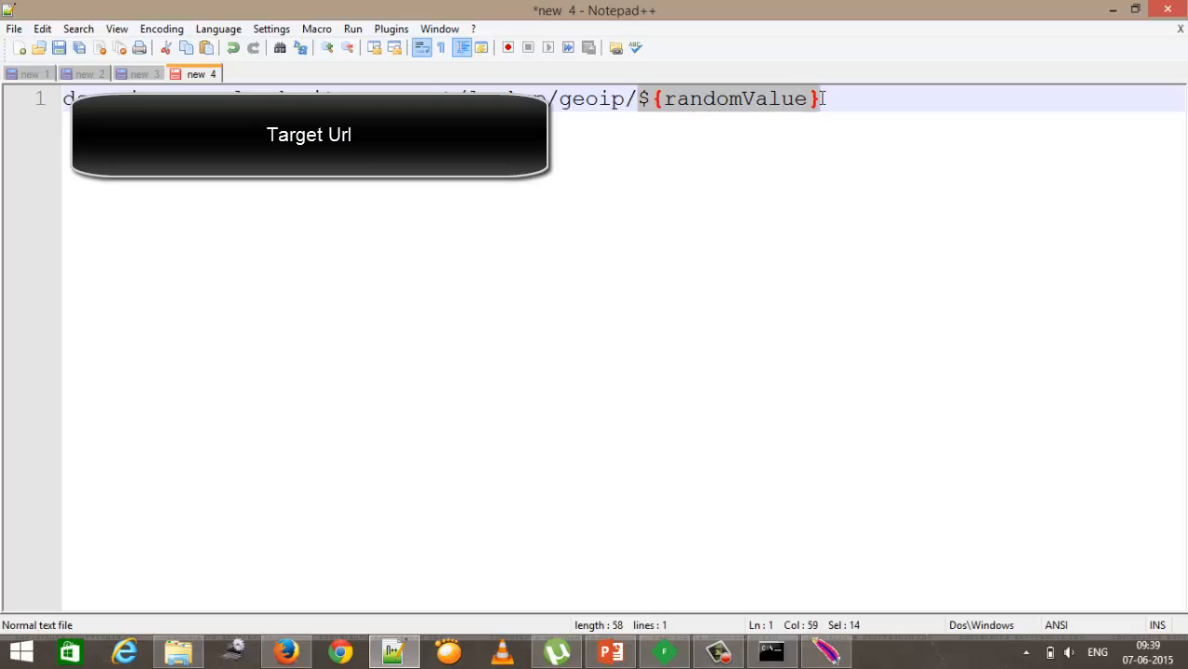
click(841, 312)
drag(826, 105, 640, 106)
click(577, 252)
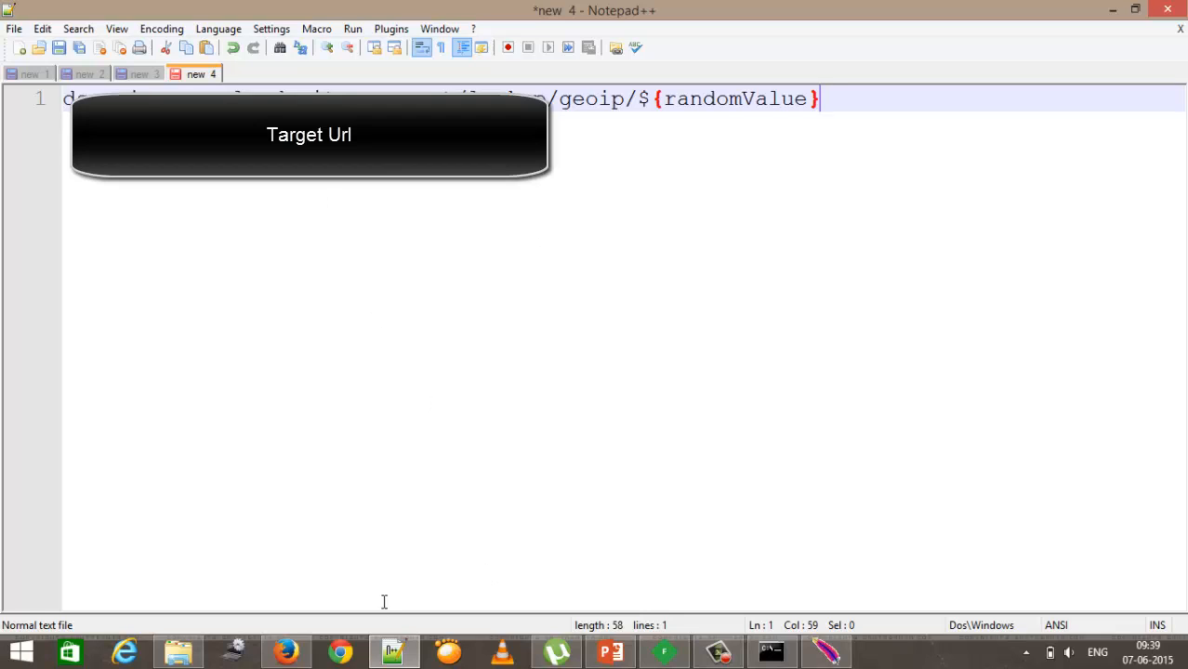
click(826, 653)
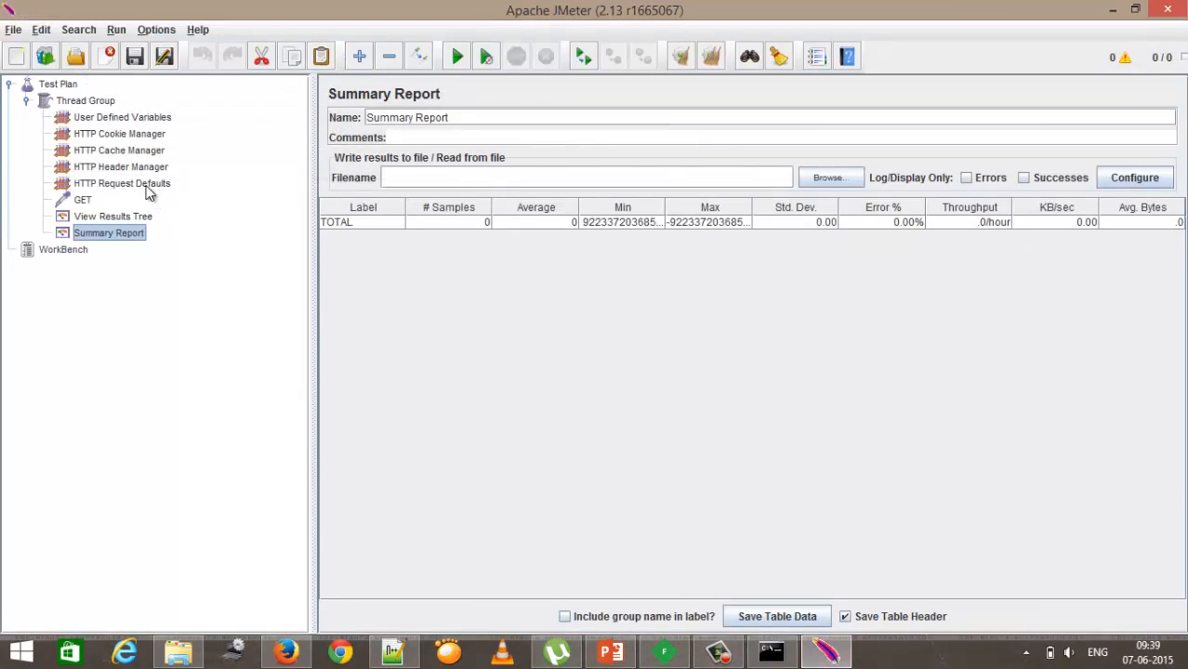
click(117, 184)
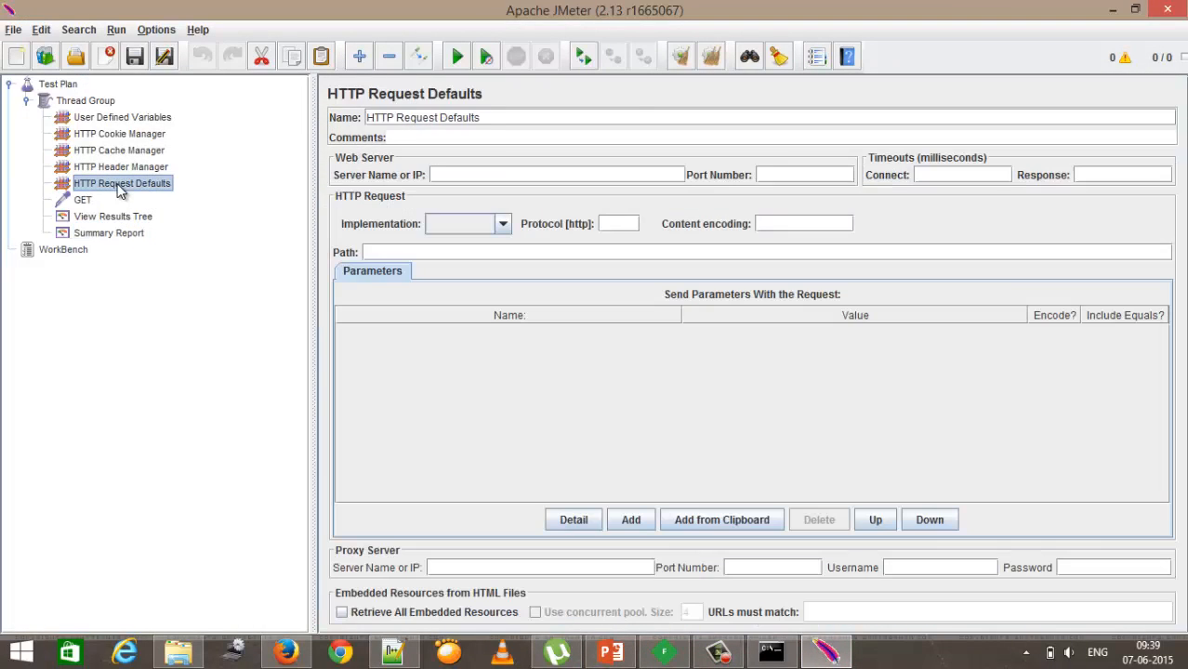
Step: Delete the host part of the target URL in the text editor, leaving lookup/geoip/${randomValue}
click(392, 653)
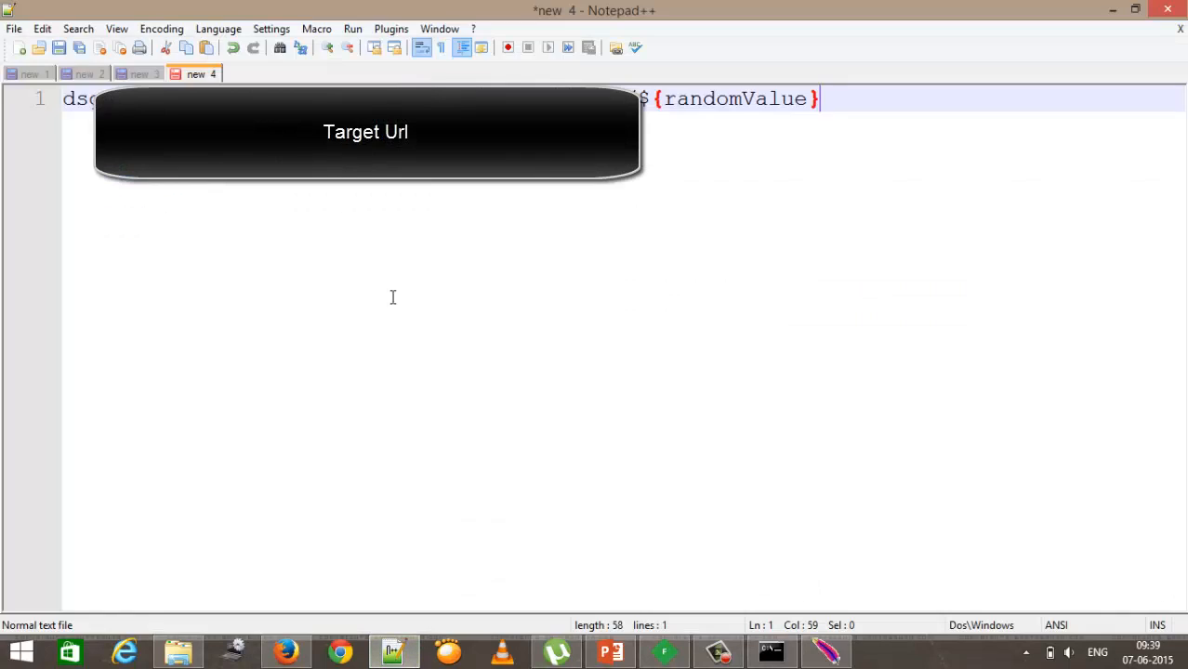
click(455, 99)
key(shift+End)
key(shift+Home)
key(BackSpace)
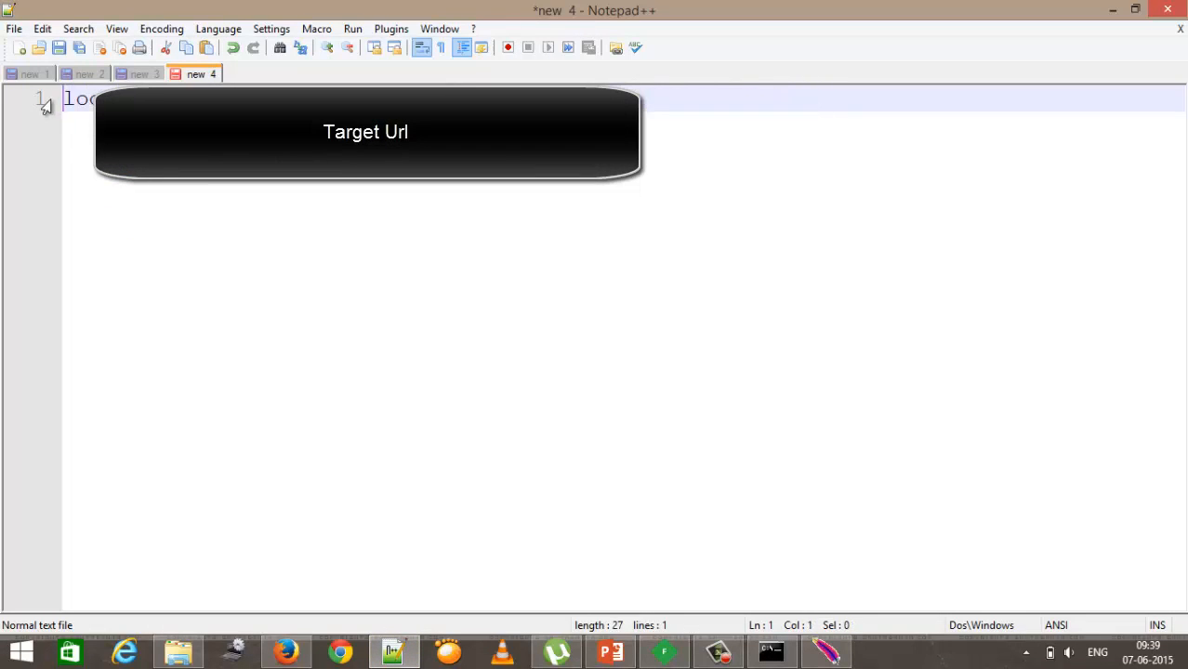
Step: Move the path lookup/geoip/${randomValue} into the GET HTTP Request's Path and keep the method as GET
click(834, 654)
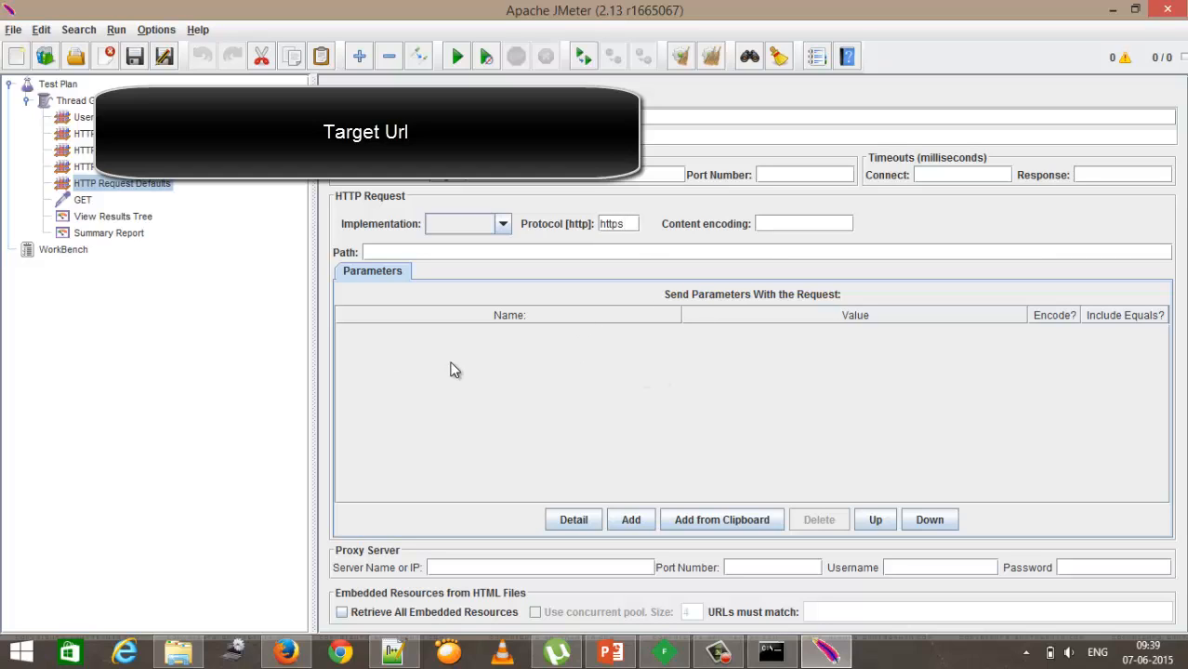
click(82, 200)
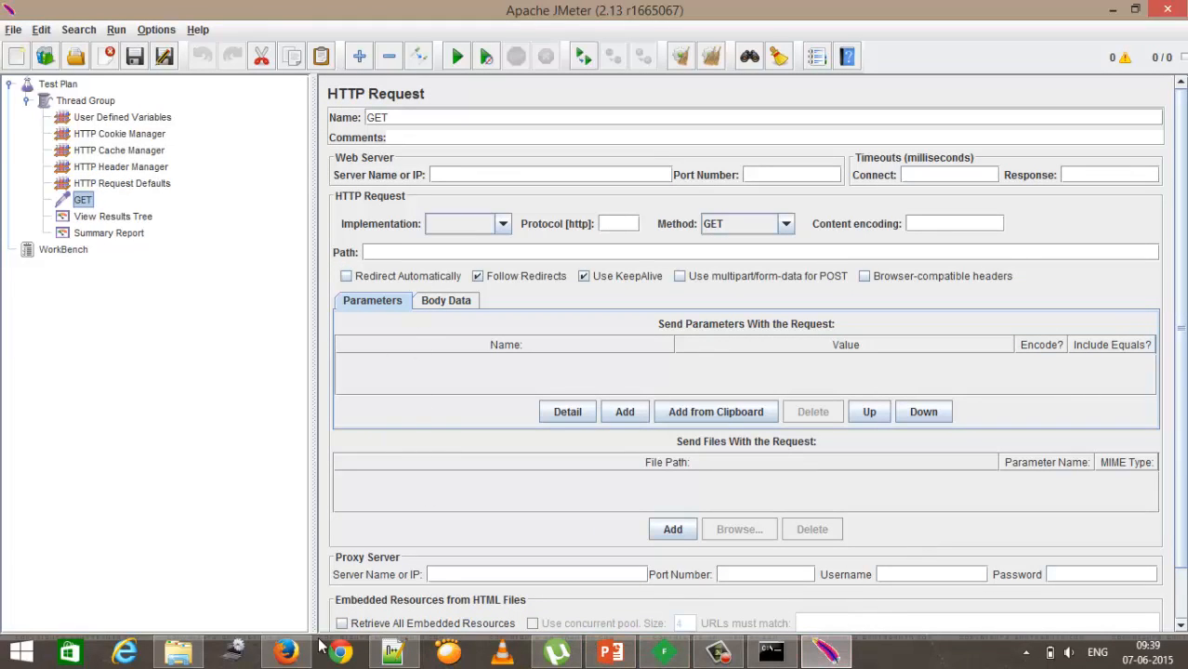
click(392, 653)
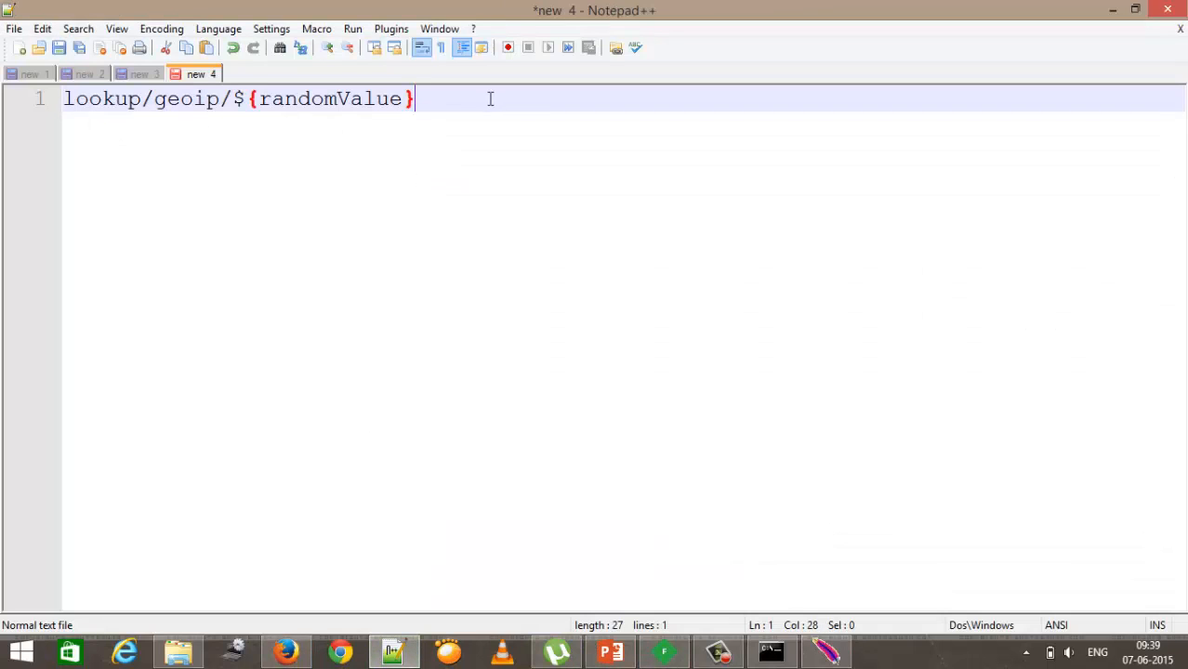
drag(491, 98, 21, 101)
key(ctrl+x)
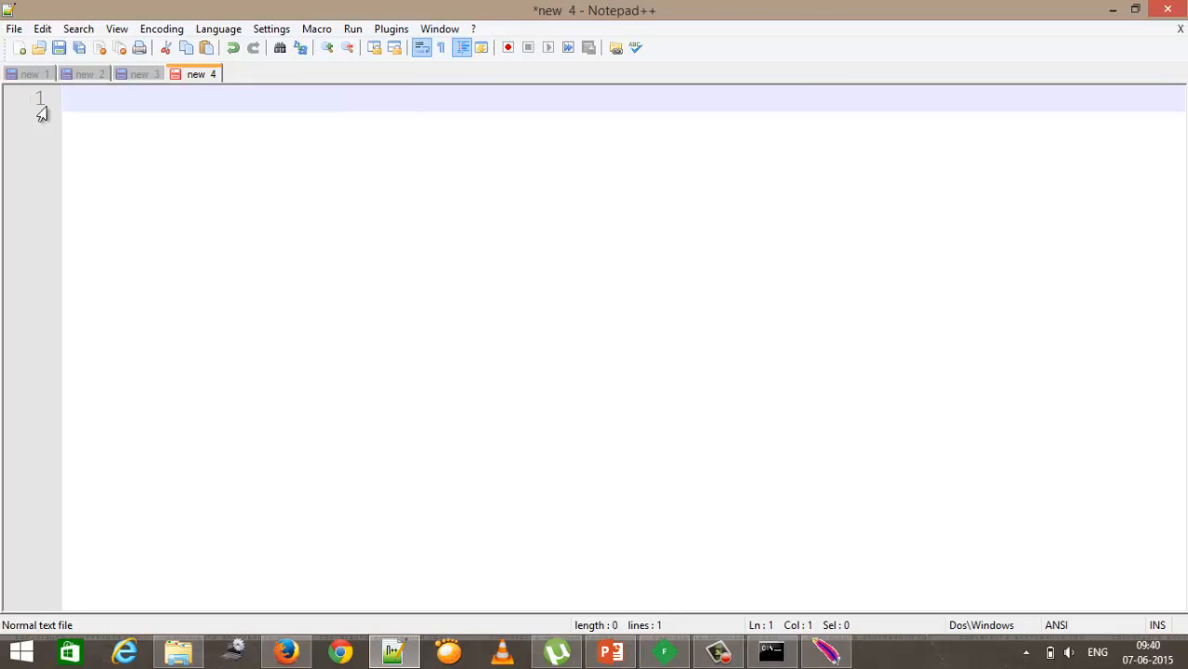
key(alt+Tab)
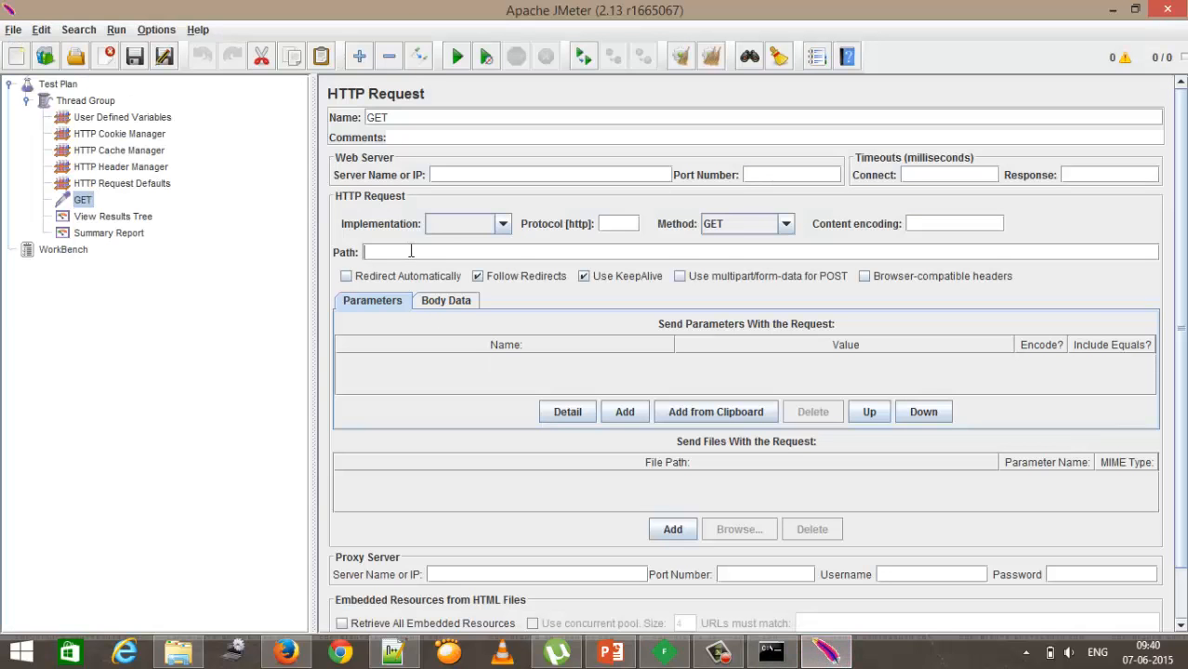
click(409, 251)
key(ctrl+v)
click(787, 225)
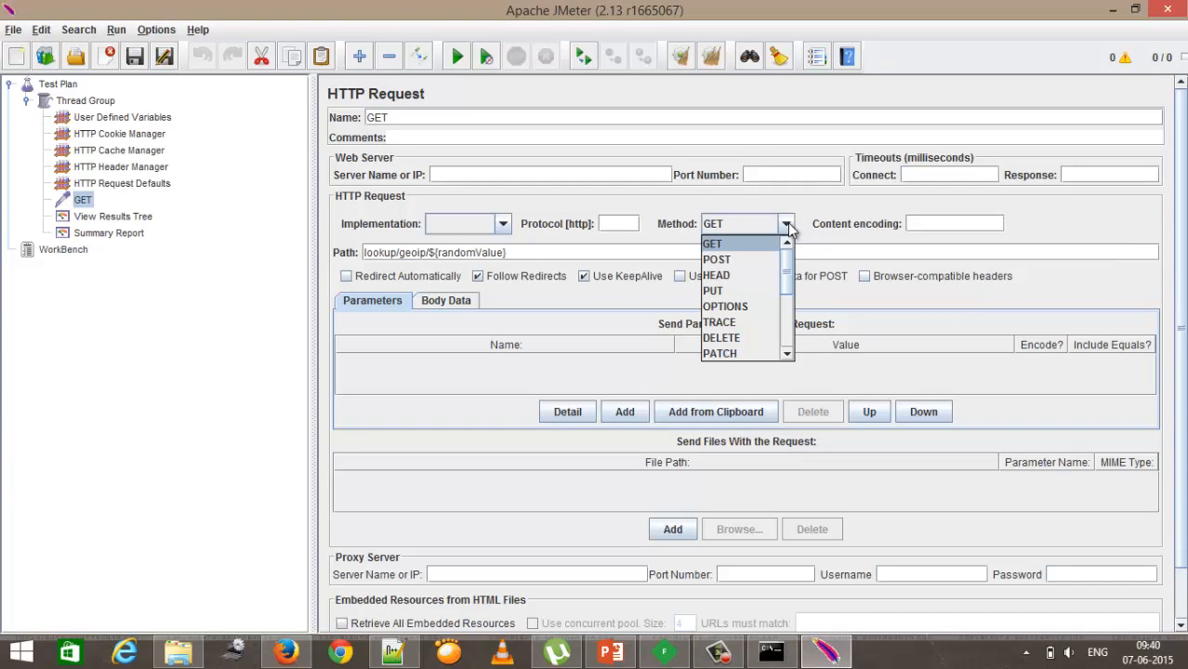
click(737, 244)
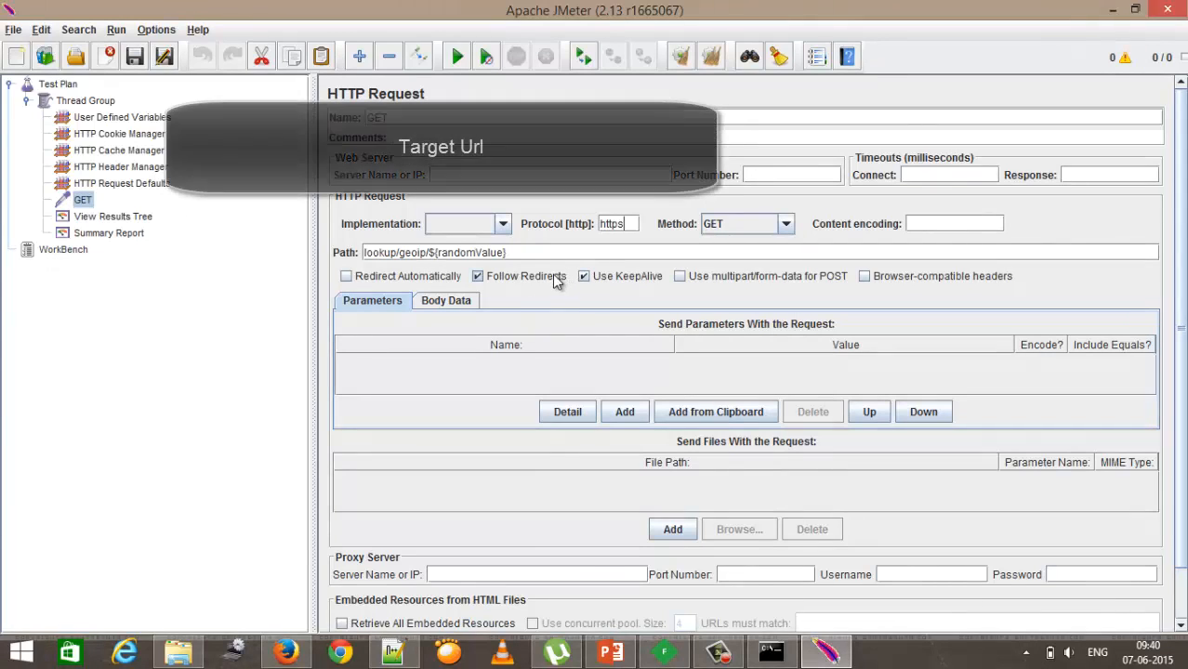
Step: Review the captured request in the debugger's composer and inspectors, then minimize the debugger
click(664, 652)
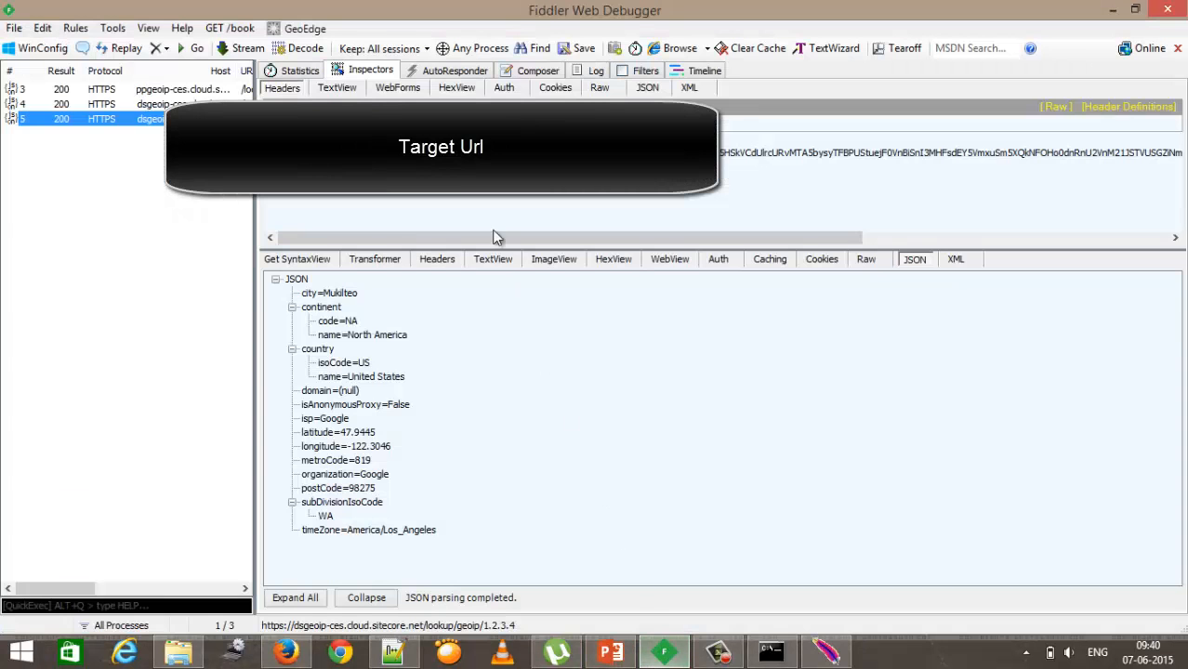
click(525, 75)
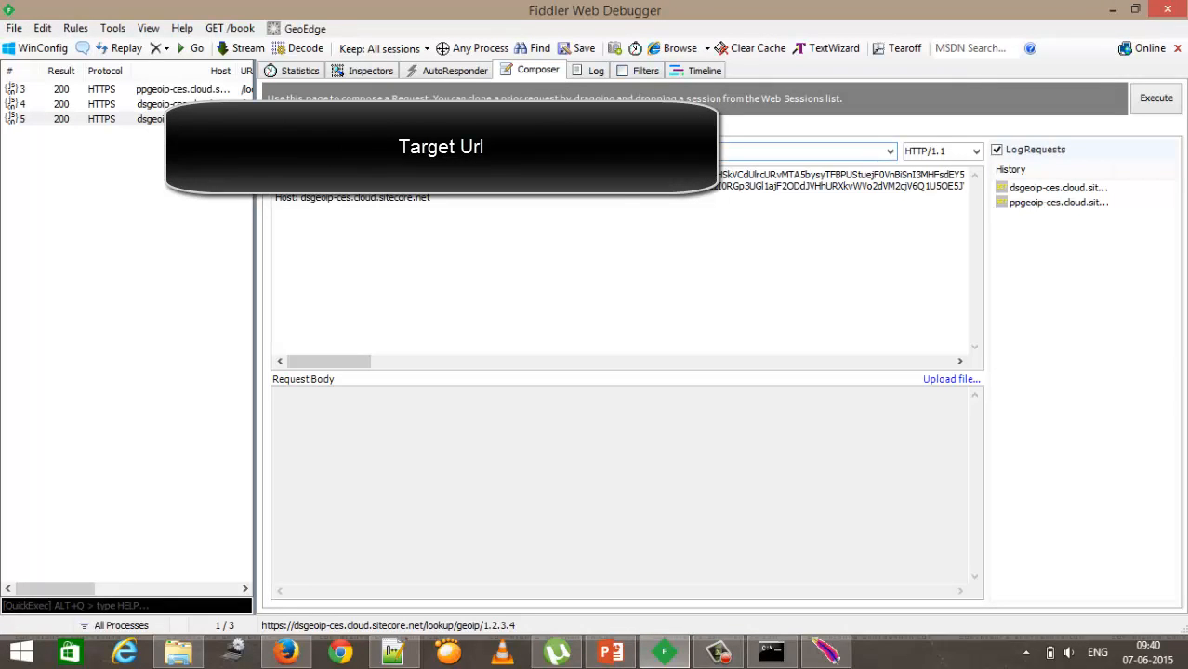
click(376, 76)
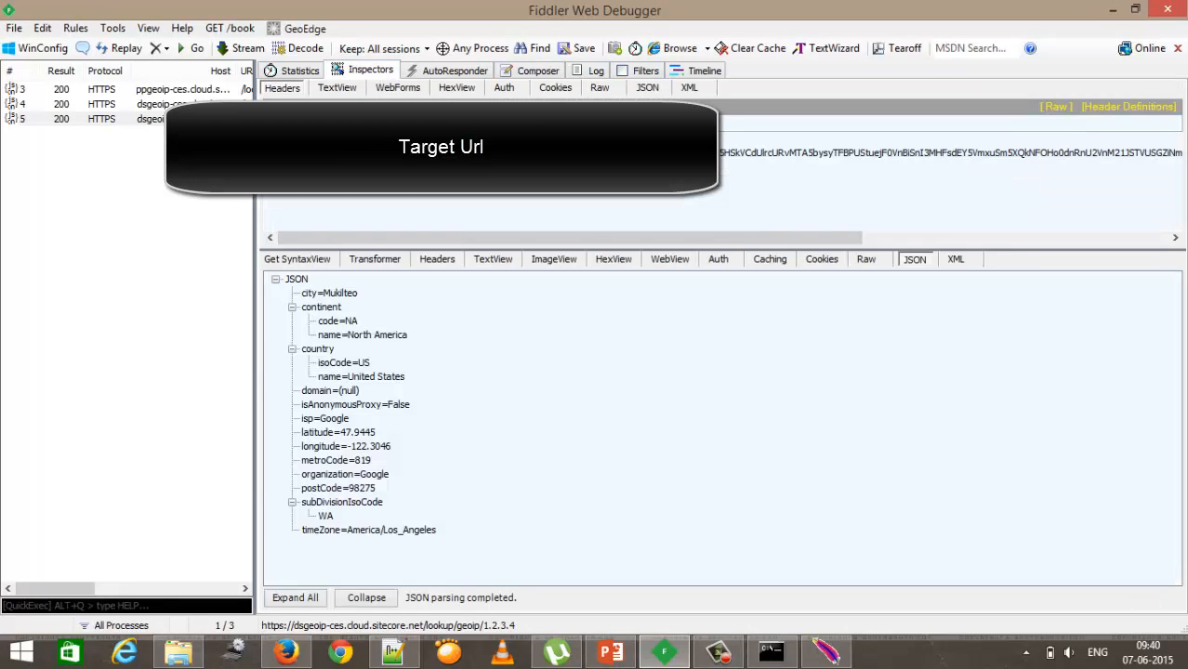
click(1113, 9)
Step: Add a BeanShell PreProcessor as a child of the GET HTTP Request
right_click(83, 203)
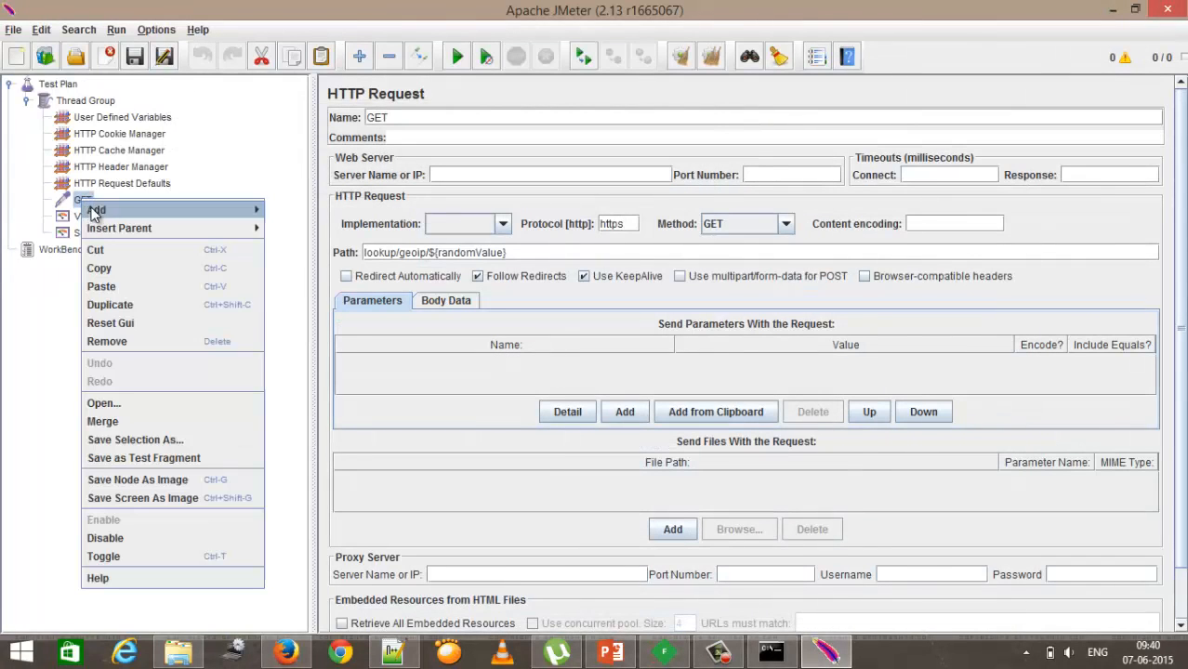
mouse_move(93, 210)
mouse_move(286, 249)
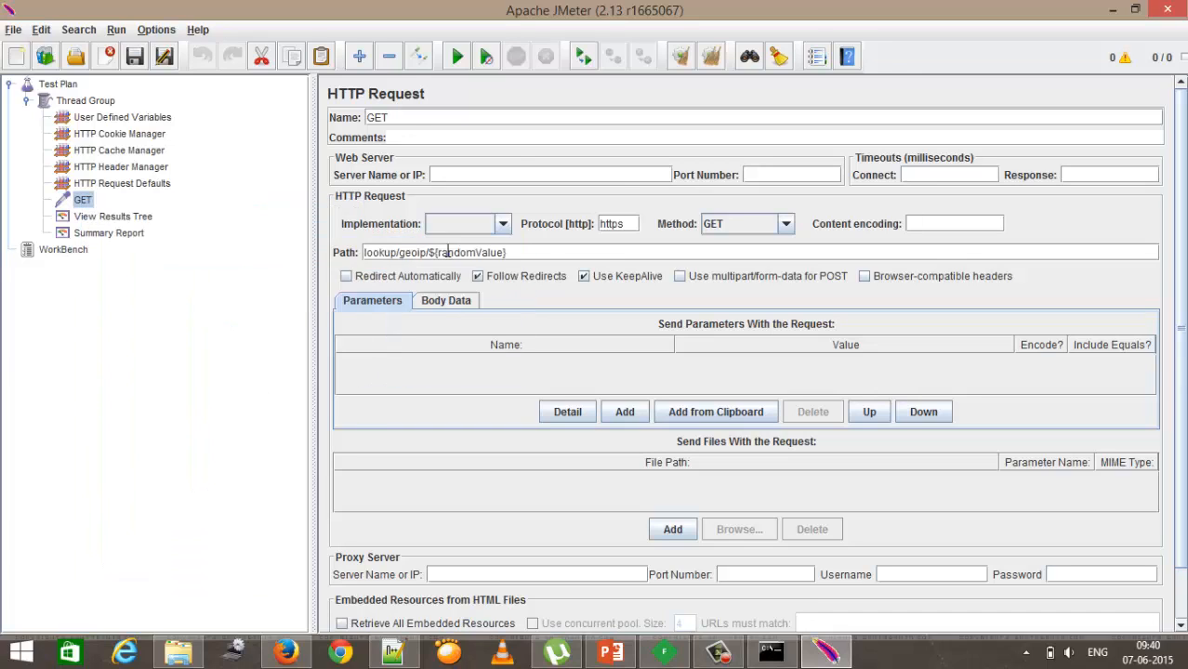
click(450, 253)
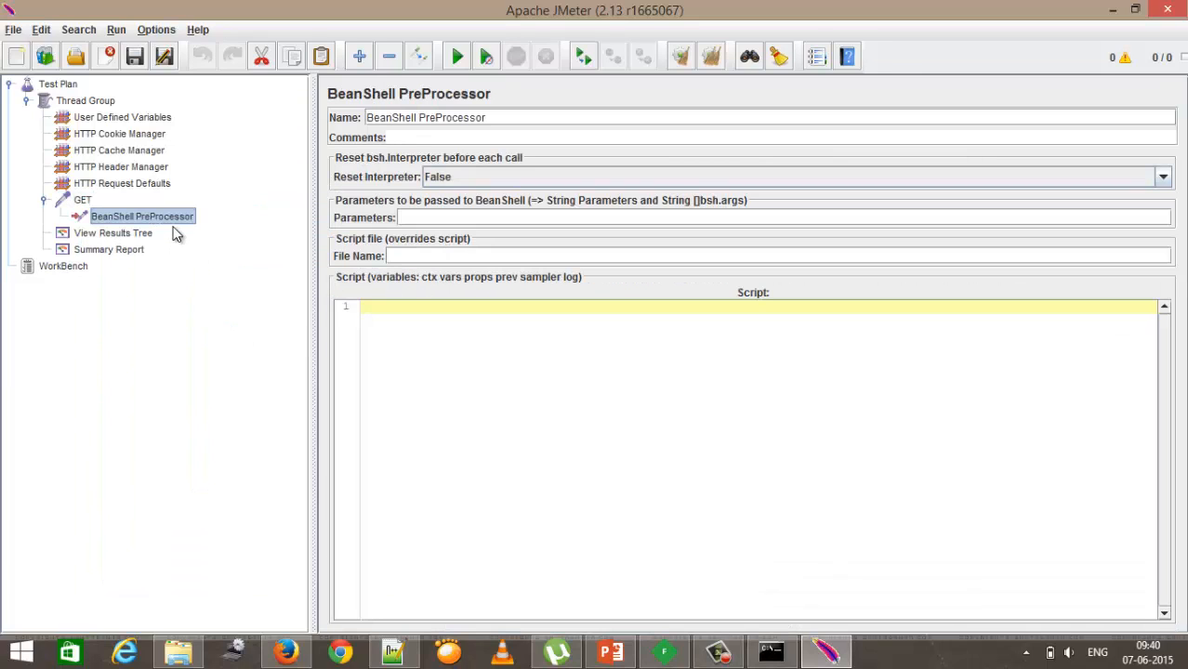
Step: Paste the four-line script that picks a random parameter and stores it as randomValue into the BeanShell PreProcessor
click(82, 201)
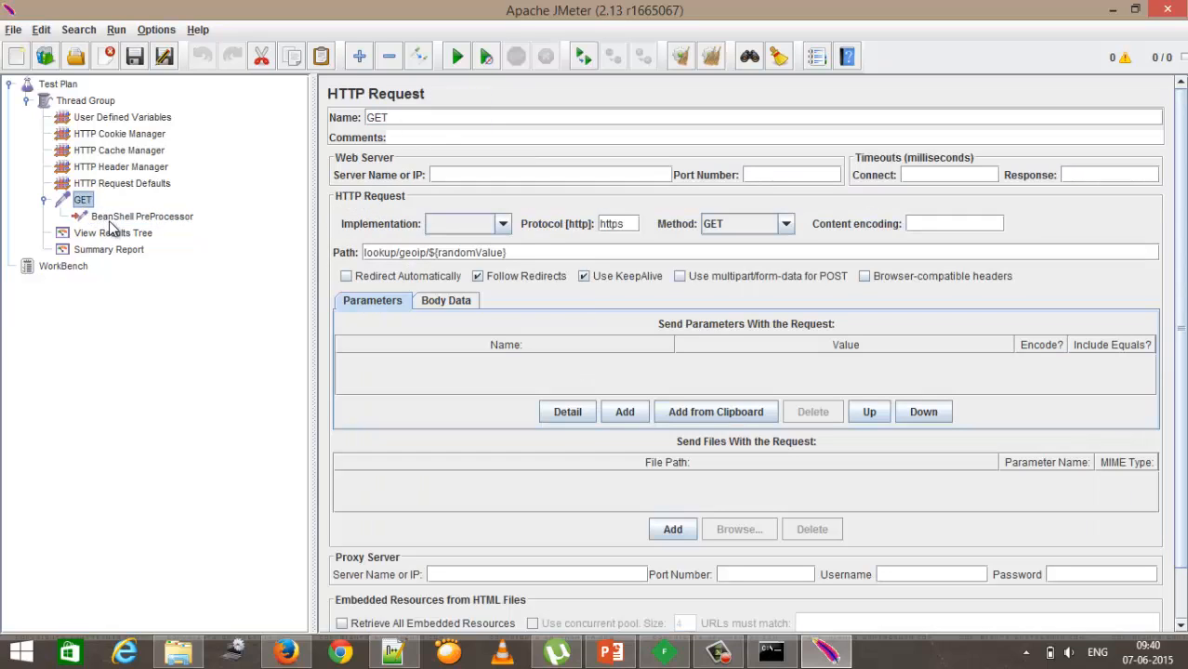
click(143, 219)
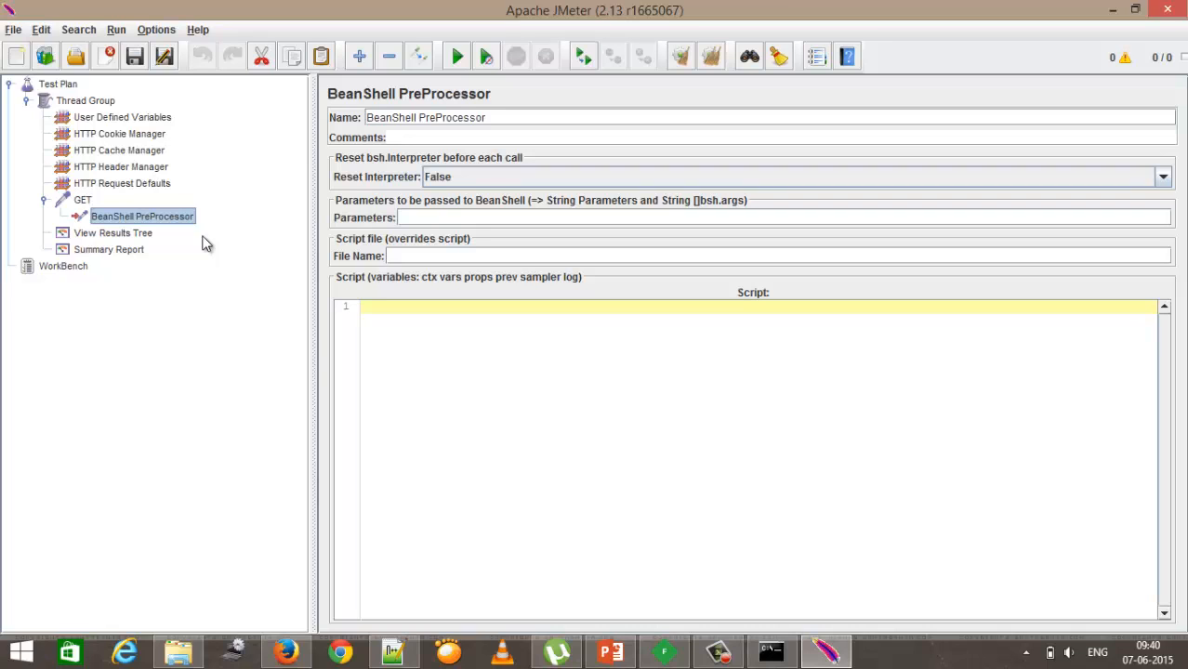
click(392, 651)
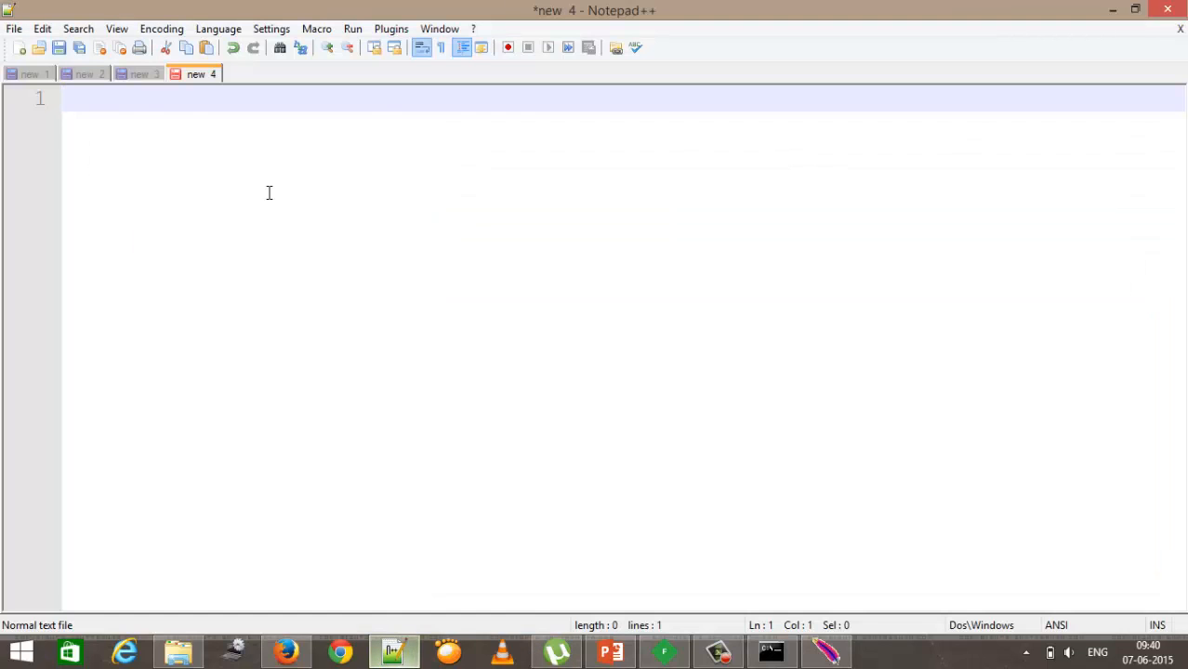
click(38, 76)
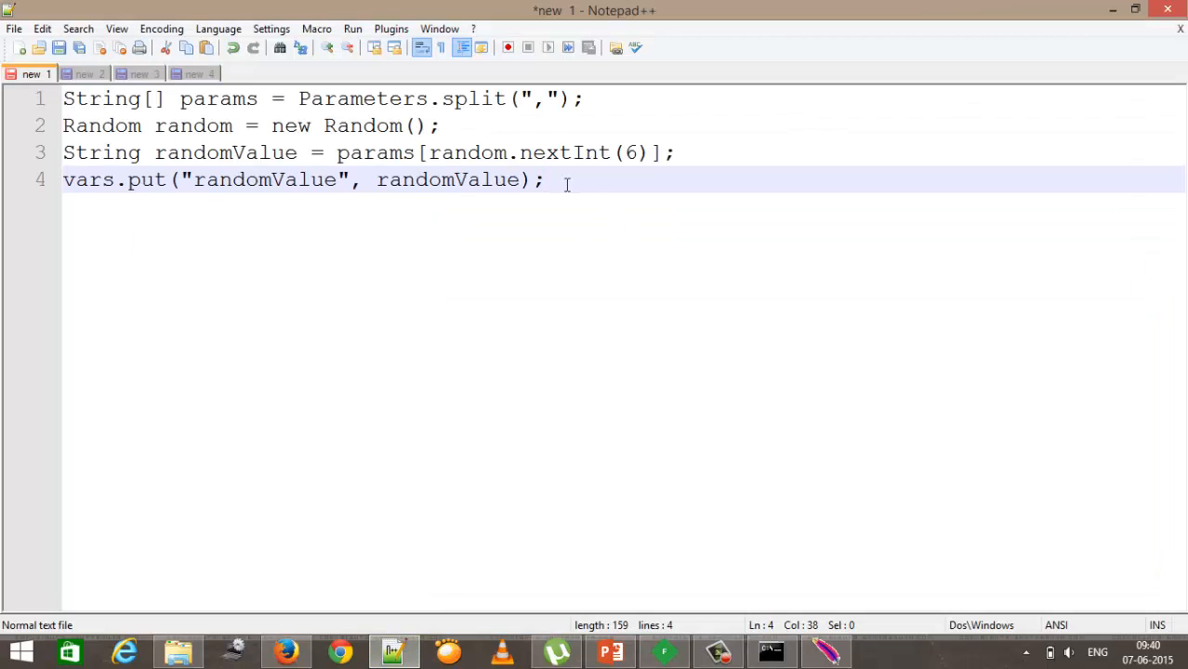
drag(565, 180, 28, 105)
key(ctrl+c)
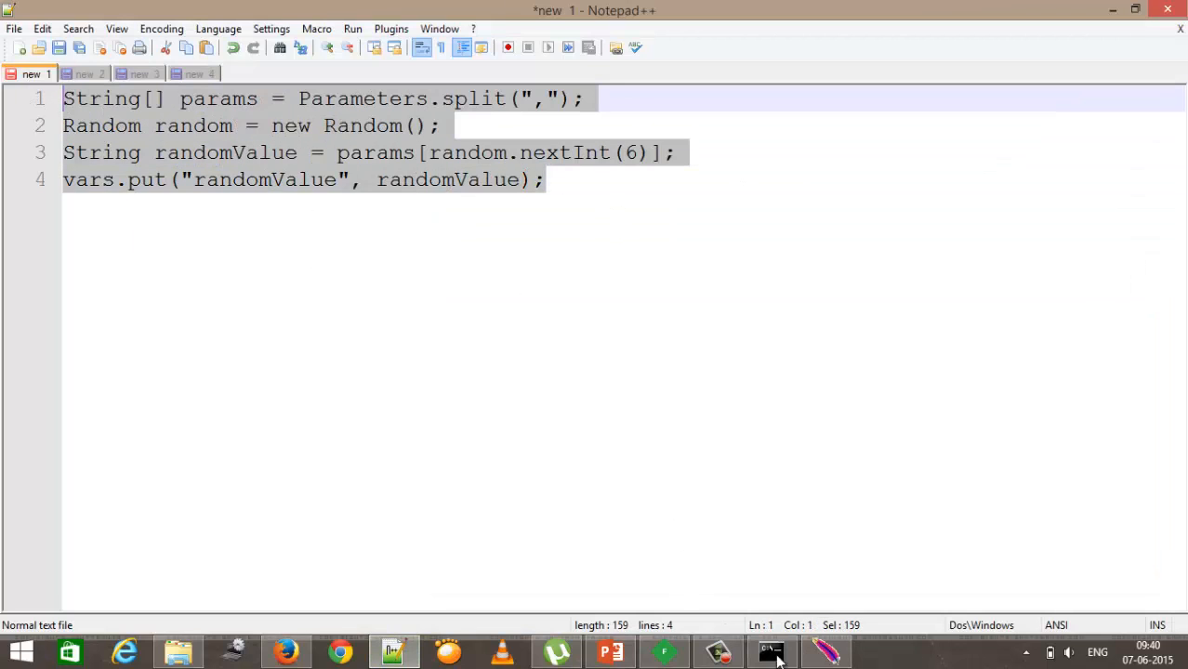
click(824, 654)
key(ctrl+v)
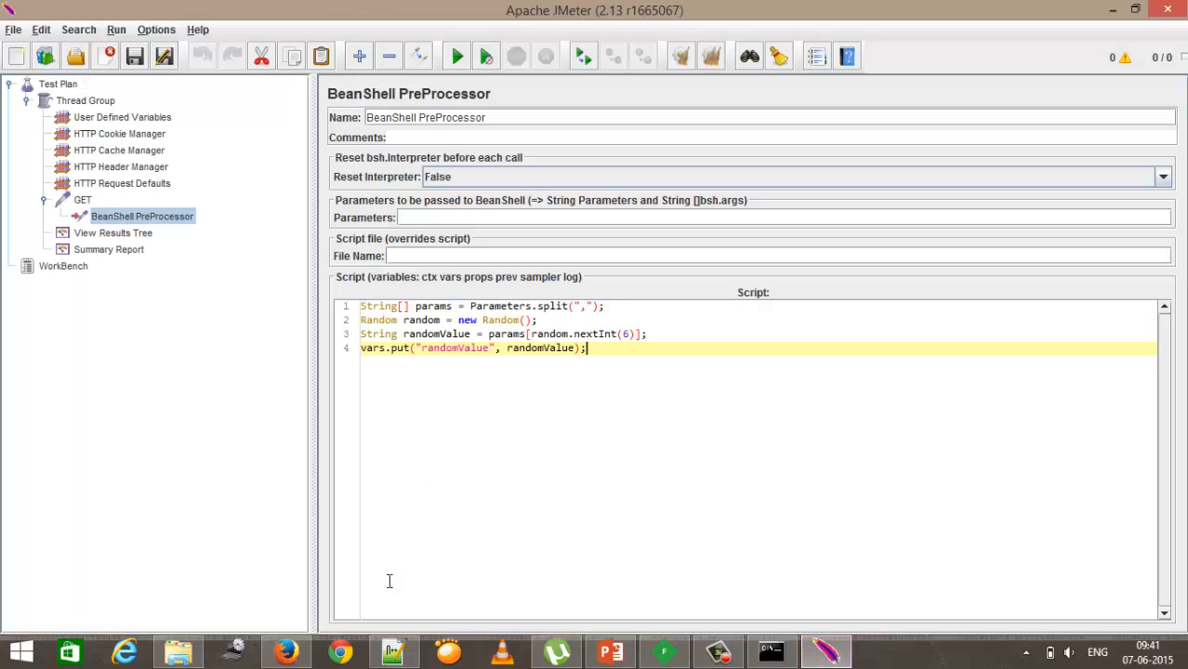
Step: Set the BeanShell parameters to 1.2.3.4,123.2.3.4,223.4.251.12,115.134.208.231,1.34.19.89,2002:120:8000:0:0:0:0:0
click(392, 654)
click(84, 73)
text(1.2.3.4,123.2.3.4,223.4.251.12,115.134.208.231,1.34.19.89,2002:120:8000:0:0:0:0:0)
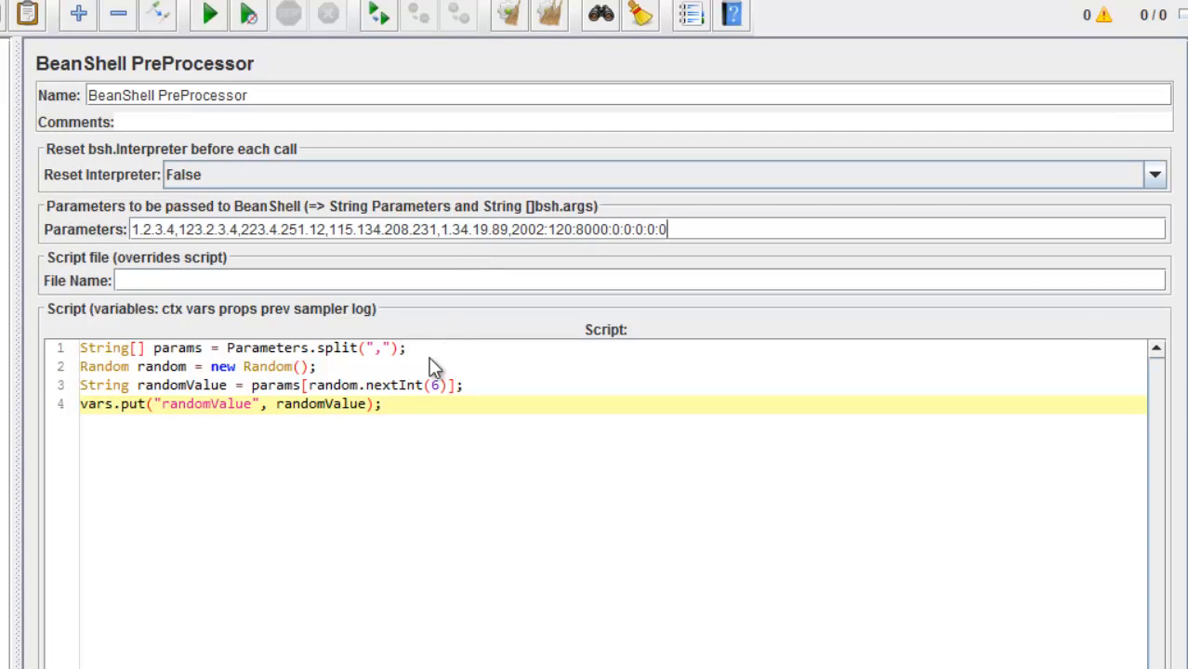
Step: Highlight the Parameters split call, the comma separator and the parameter list to explain how the script reads the values
double_click(304, 352)
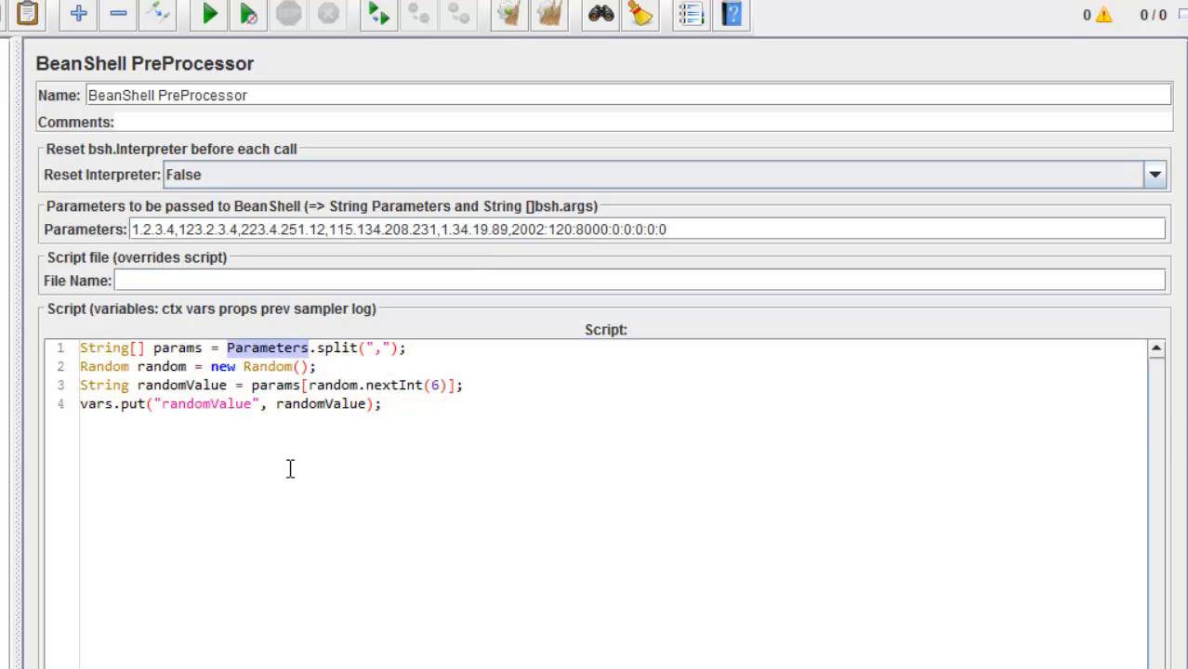
drag(415, 348, 229, 353)
click(380, 367)
click(375, 347)
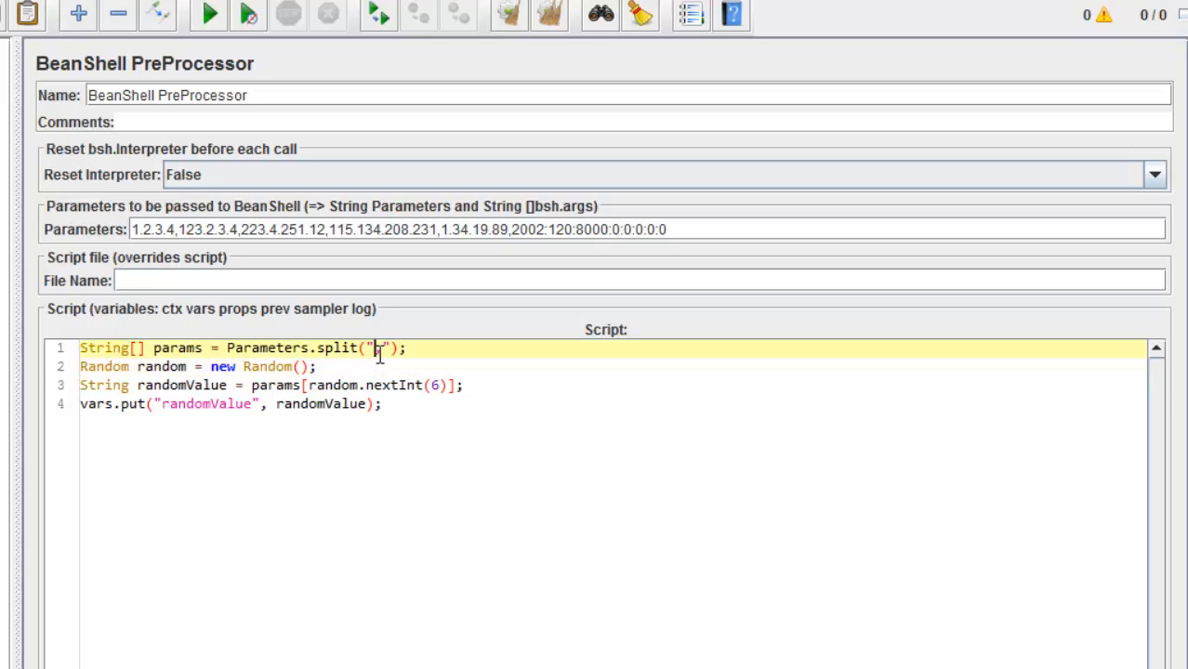
drag(375, 348, 382, 348)
drag(675, 233, 128, 231)
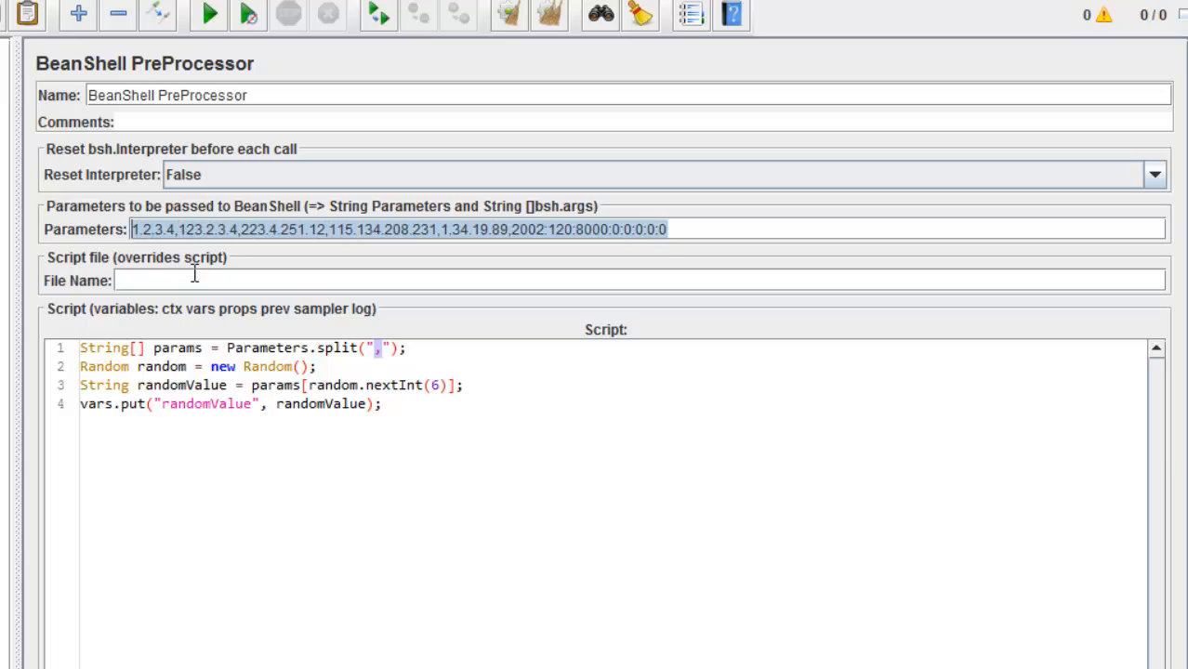
click(236, 444)
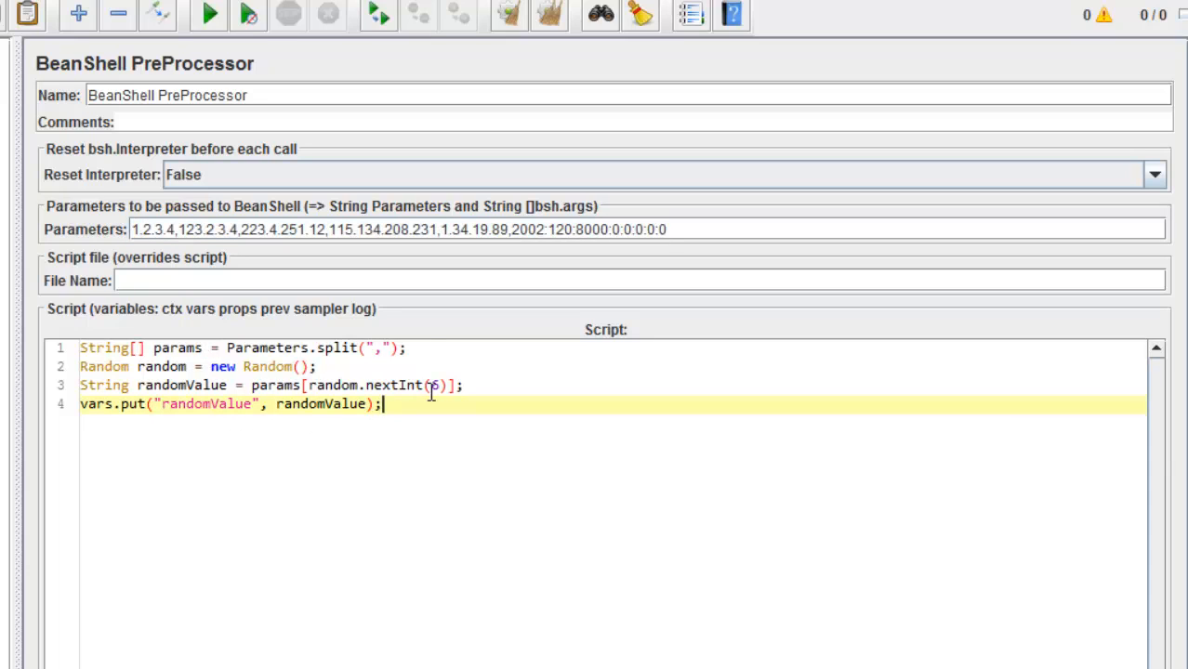
drag(414, 347, 70, 349)
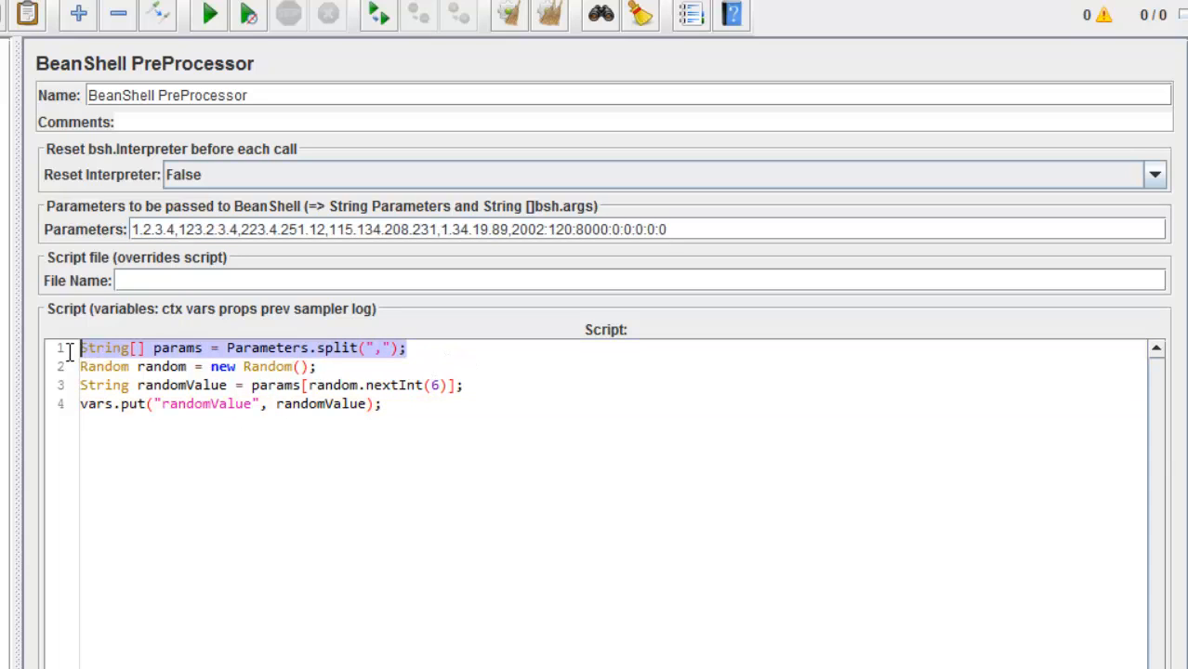
Step: Highlight each line of the BeanShell script and the randomValue variable to explain how it works
click(178, 495)
triple_click(250, 346)
click(324, 547)
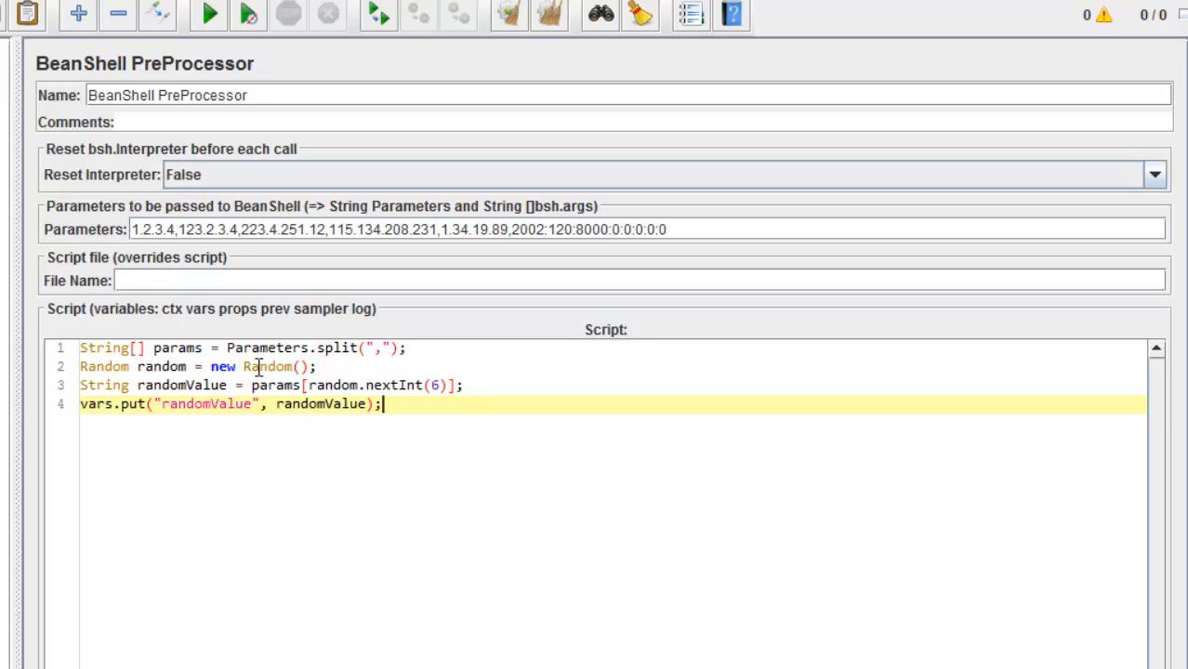
drag(202, 348, 78, 348)
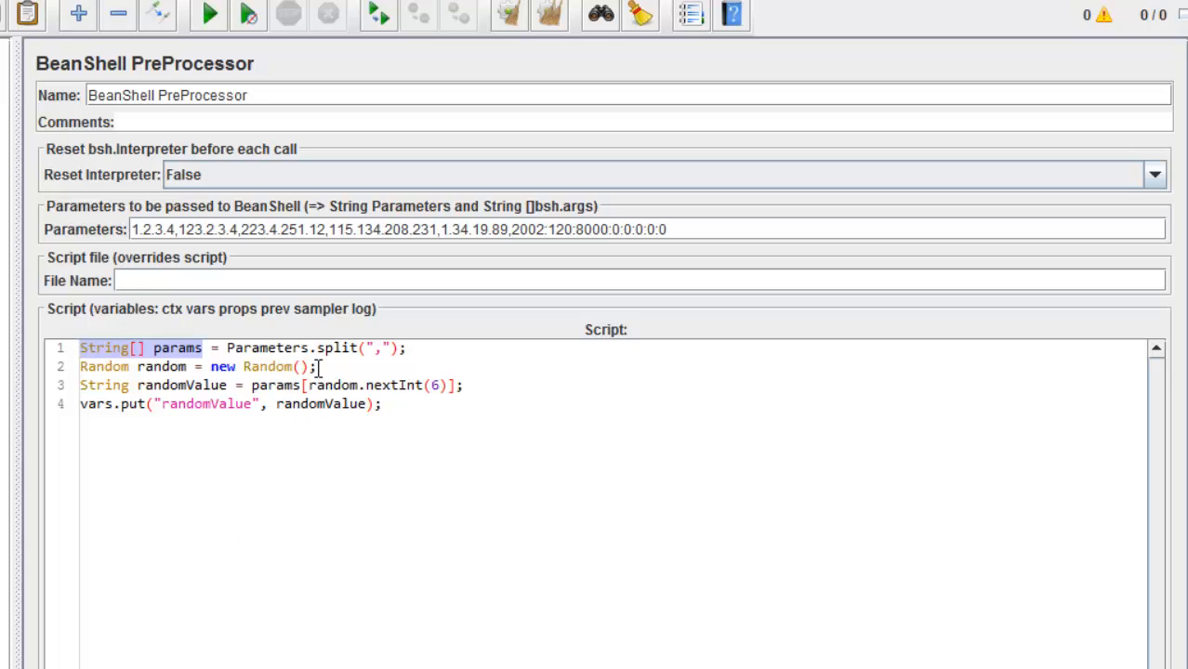
drag(316, 366, 80, 366)
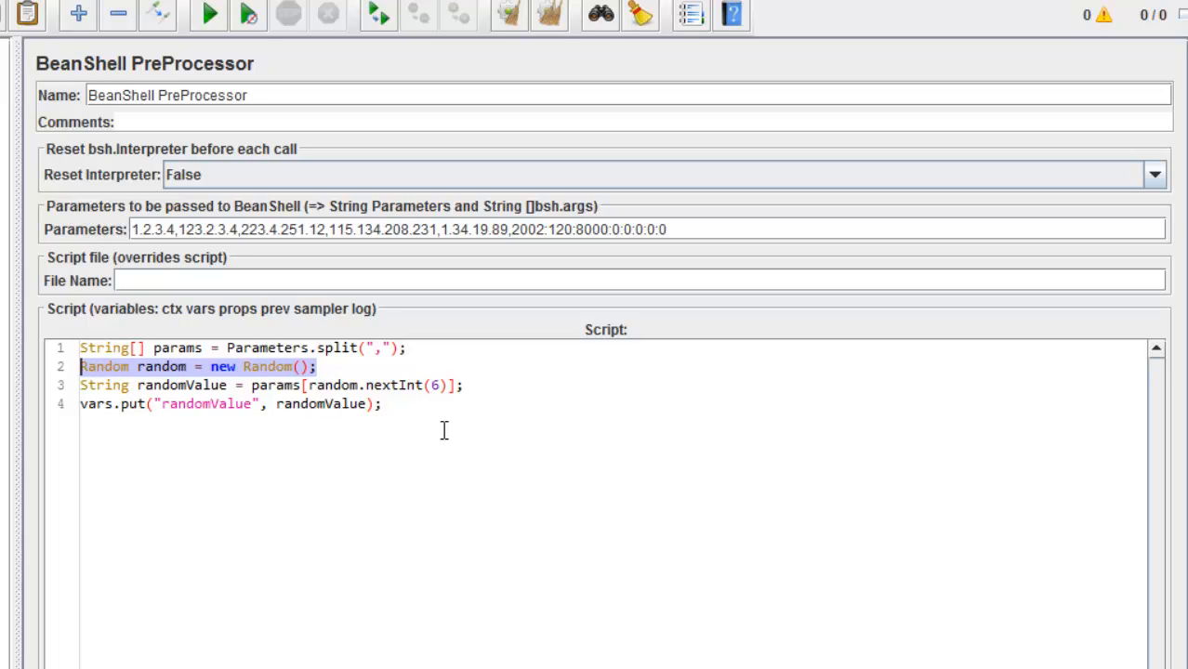
drag(463, 385, 80, 387)
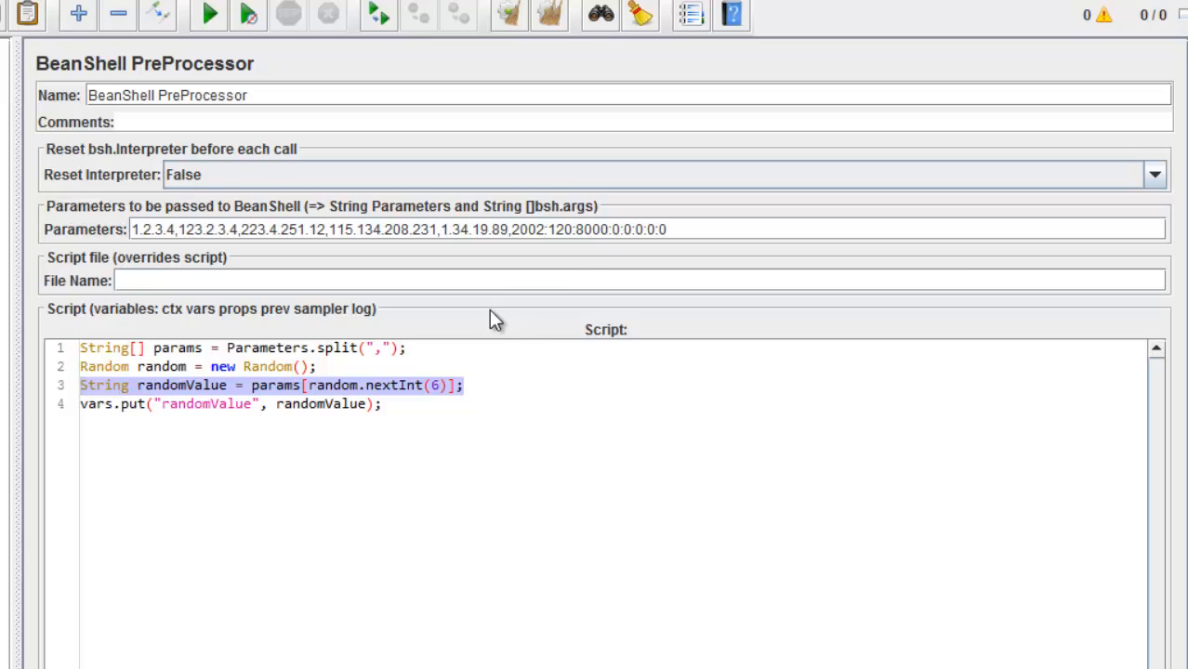
click(396, 531)
double_click(173, 389)
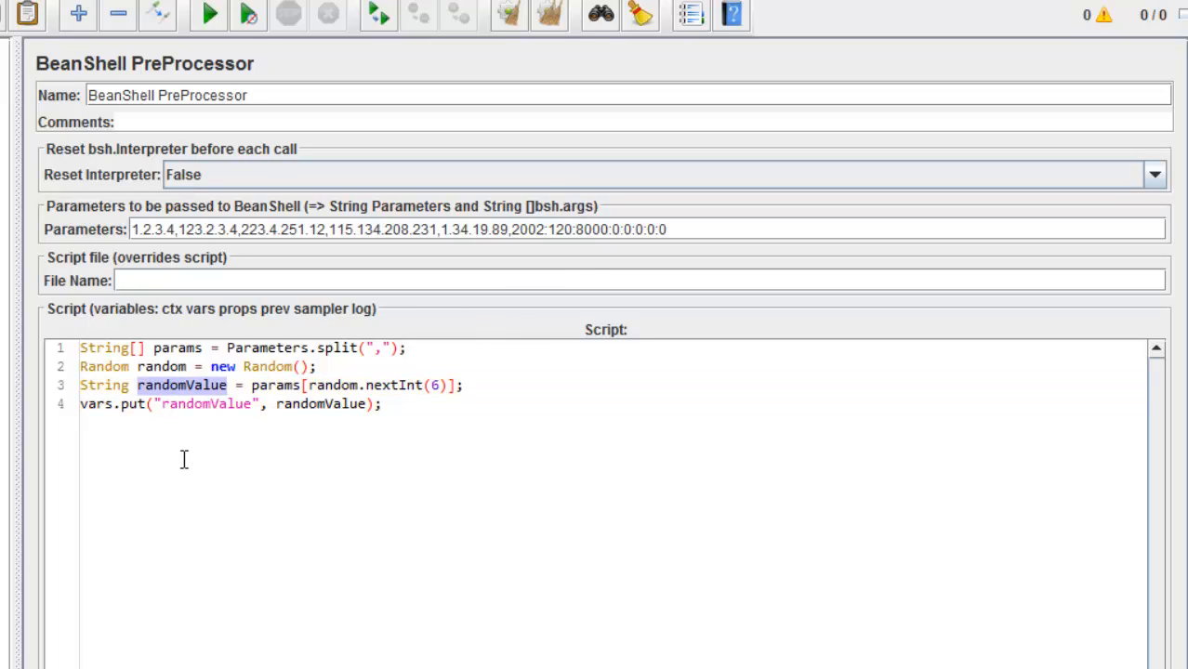
double_click(193, 406)
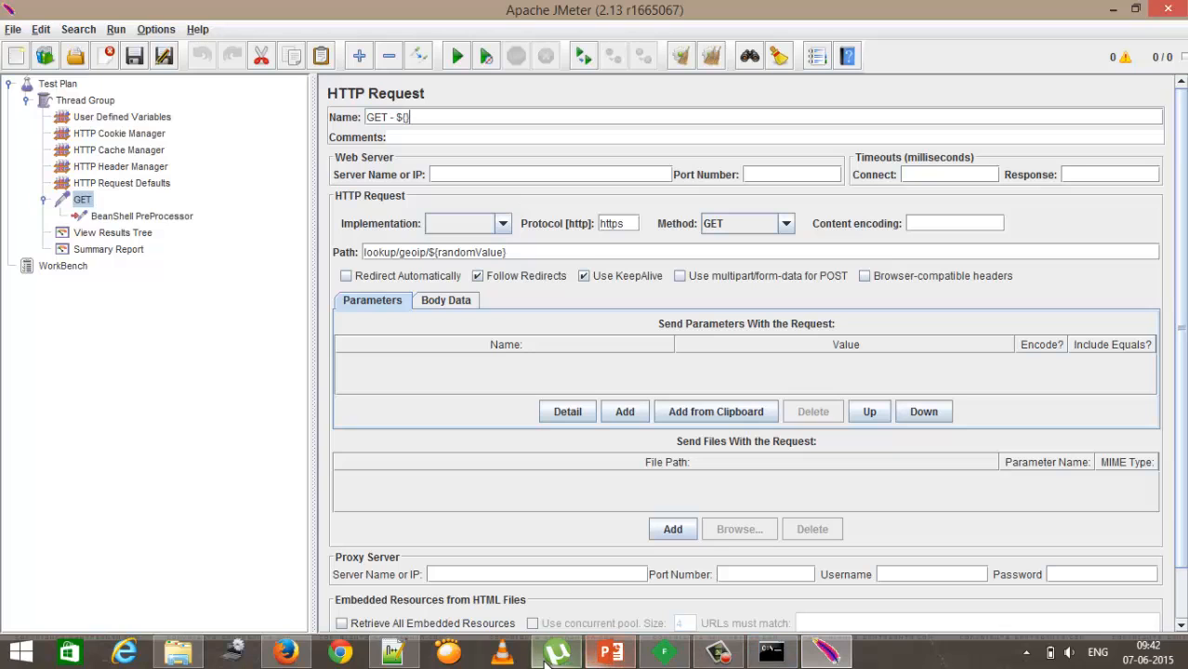
Step: Try to copy the GET request's Path value
click(392, 653)
click(198, 74)
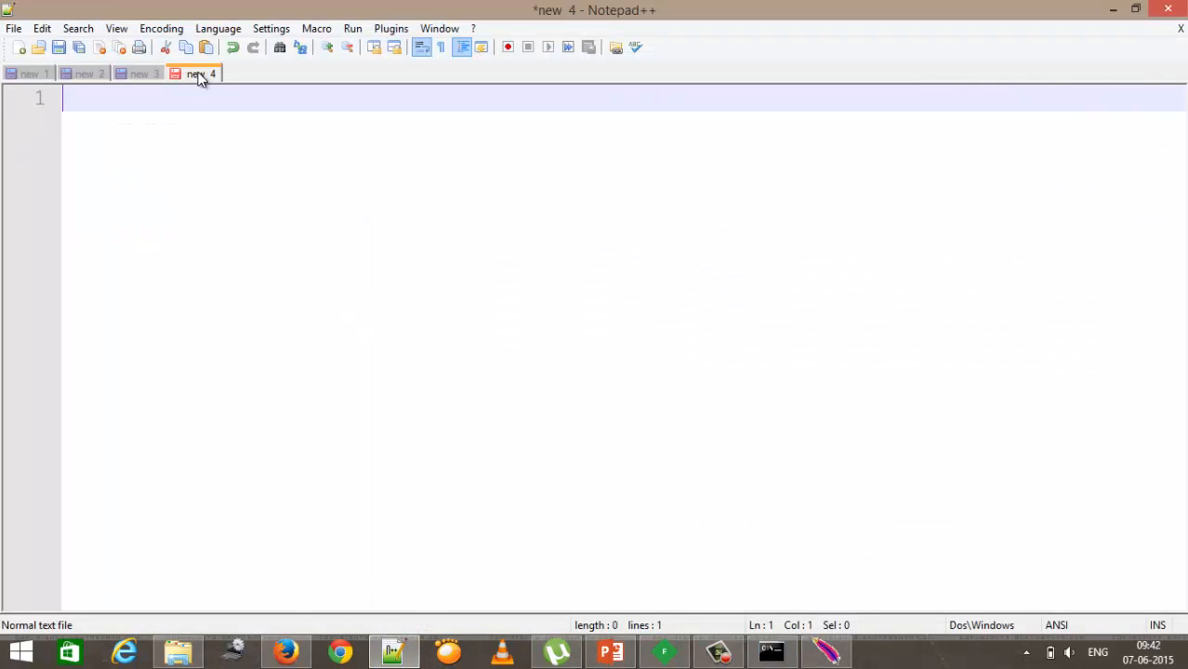
click(826, 653)
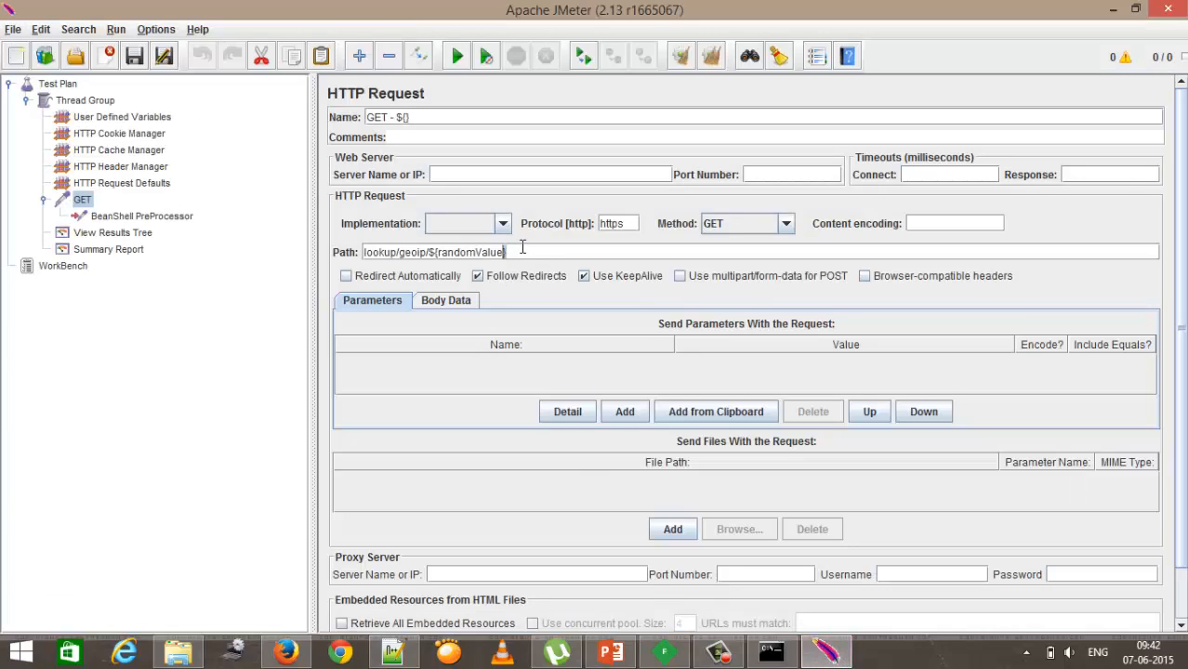
key(shift+Left)
key(shift+Left)
key(shift+Left)
key(shift+Left)
key(shift+Left)
key(shift+Left)
key(shift+Left)
key(shift+Left)
key(shift+Left)
key(shift+Left)
key(shift+Left)
key(shift+Left)
key(shift+Left)
key(shift+Left)
key(shift+Left)
key(shift+Left)
key(shift+Left)
key(shift+Left)
key(shift+Left)
key(shift+Left)
key(shift+Left)
key(shift+Left)
key(shift+Left)
key(shift+Left)
key(shift+Left)
key(shift+Left)
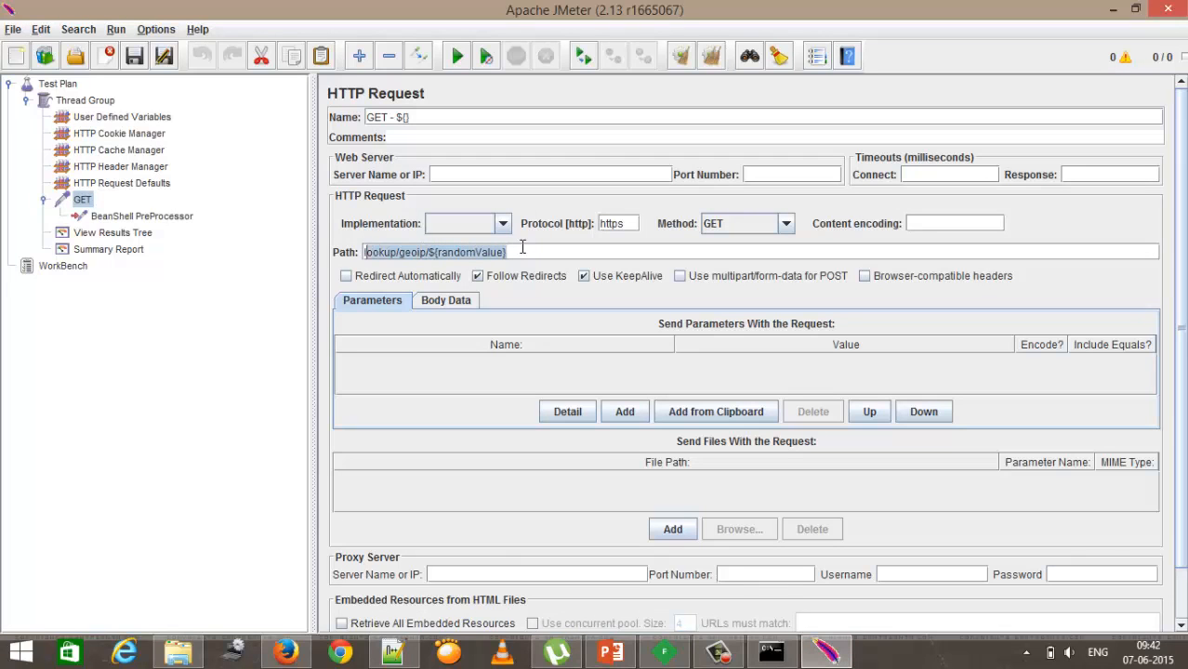
key(ctrl+shift+c)
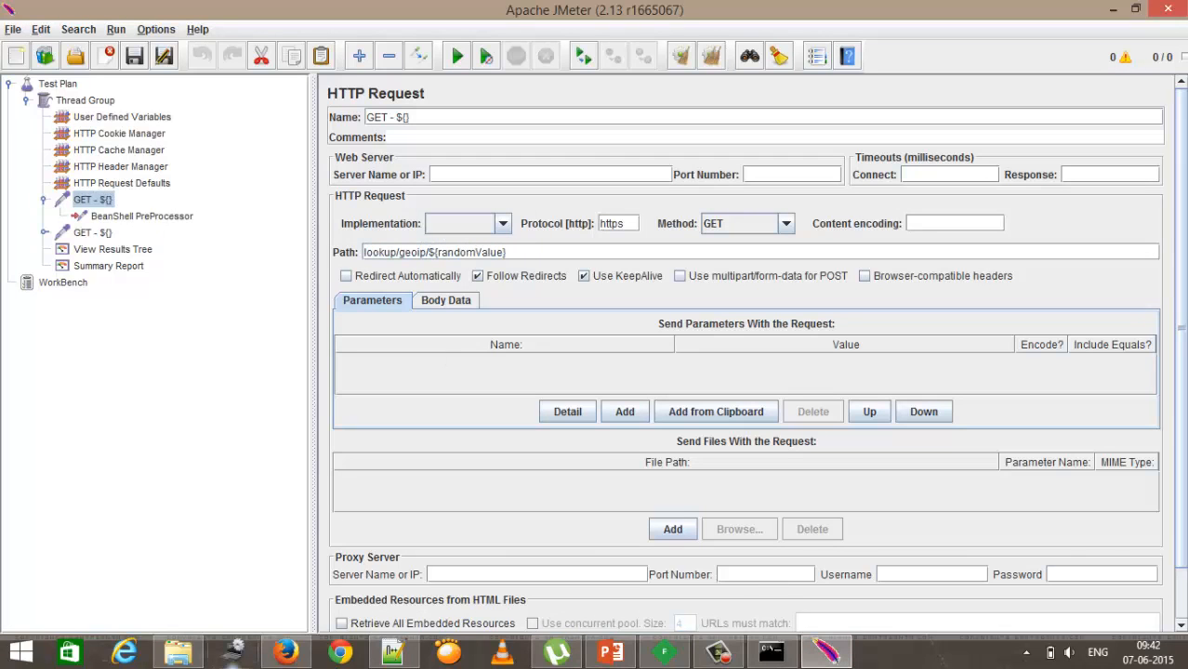
Step: Copy the GET request's Path lookup/geoip/${randomValue} into the Notepad++ scratch tab
click(393, 652)
key(ctrl+v)
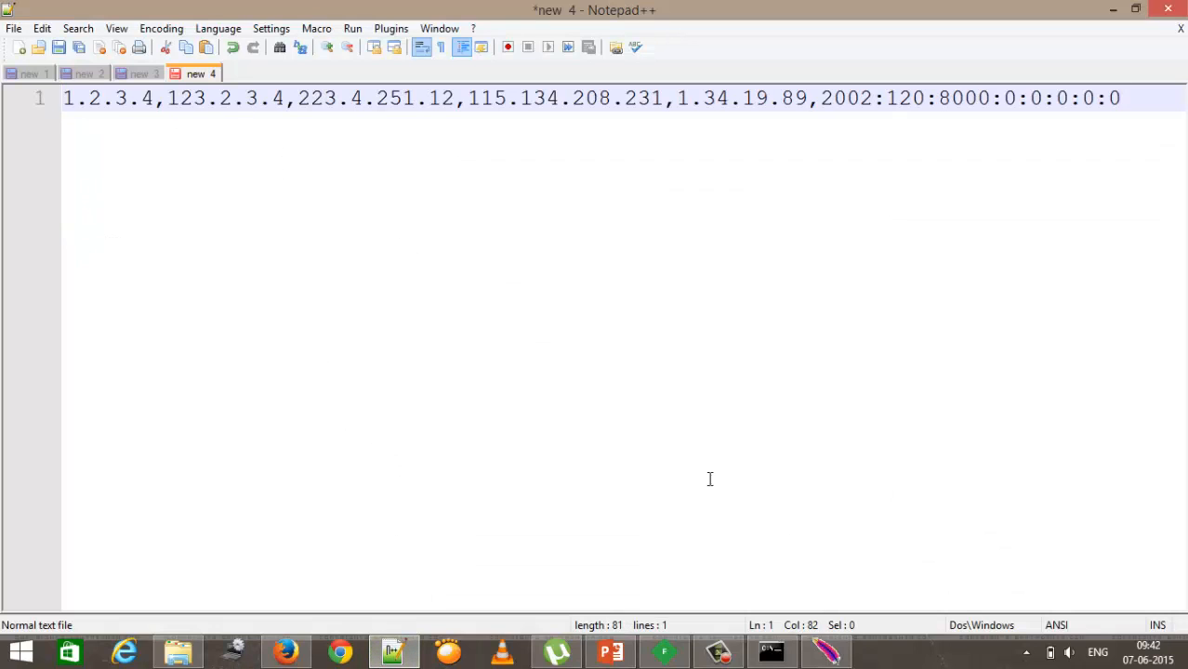
click(826, 652)
drag(545, 255, 330, 255)
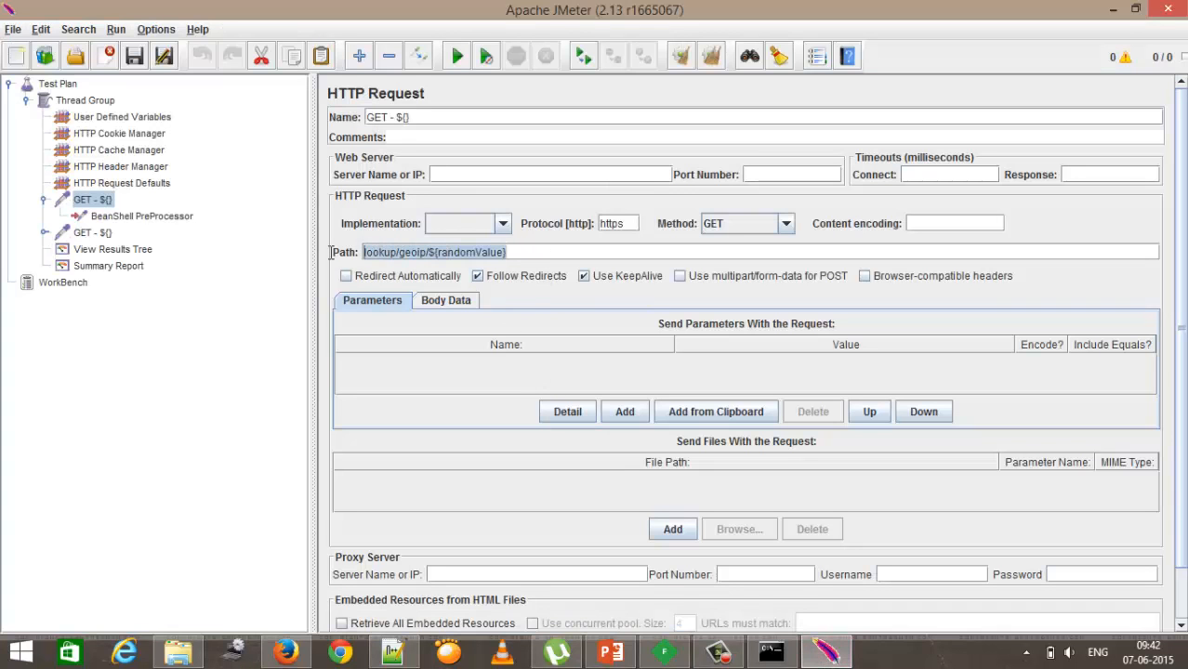
click(392, 652)
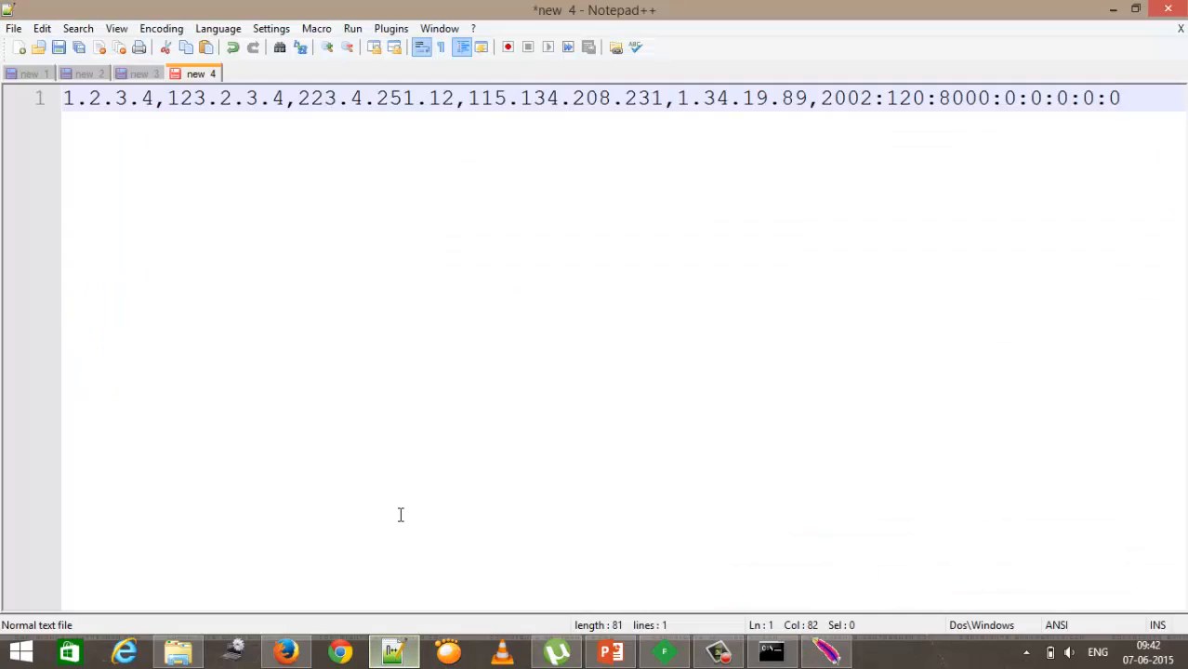
key(ctrl+a)
key(ctrl+v)
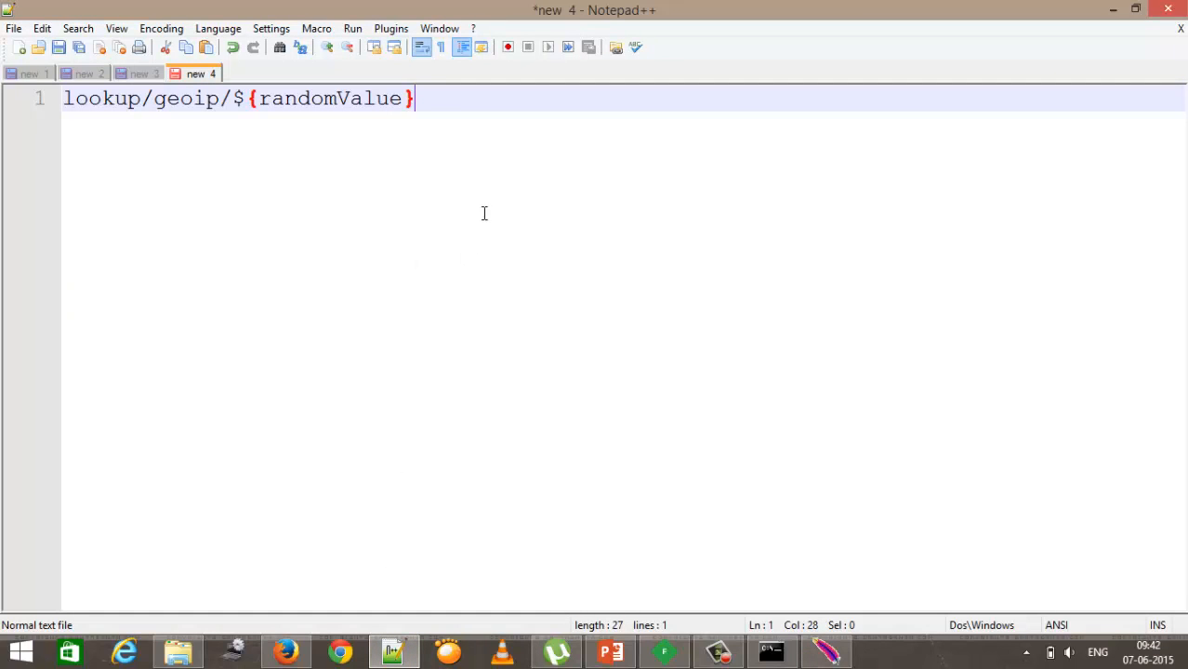
Step: Compare randomValue in the path with the name stored by the script's vars.put call
double_click(346, 99)
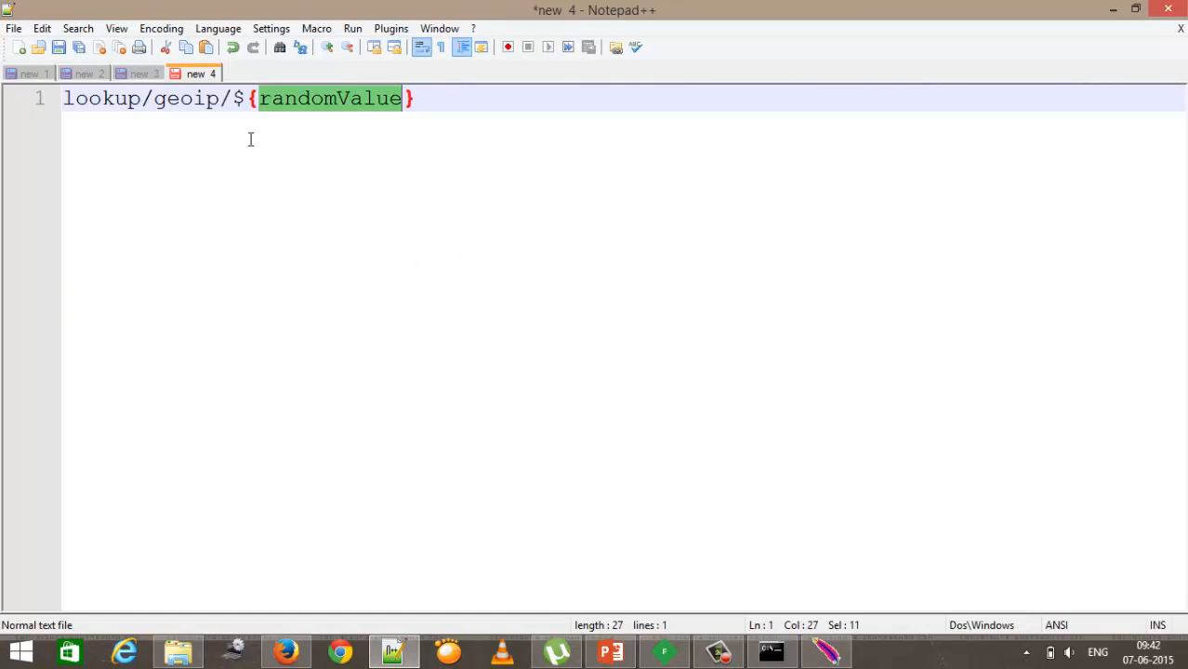
drag(234, 100, 244, 101)
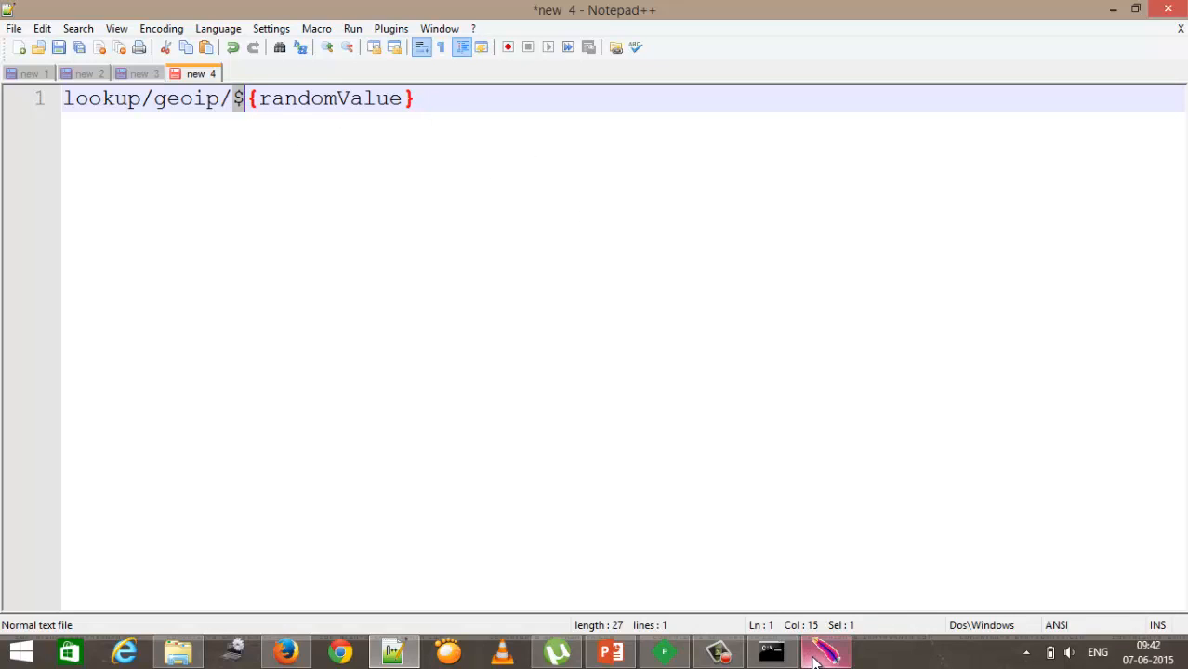
double_click(309, 96)
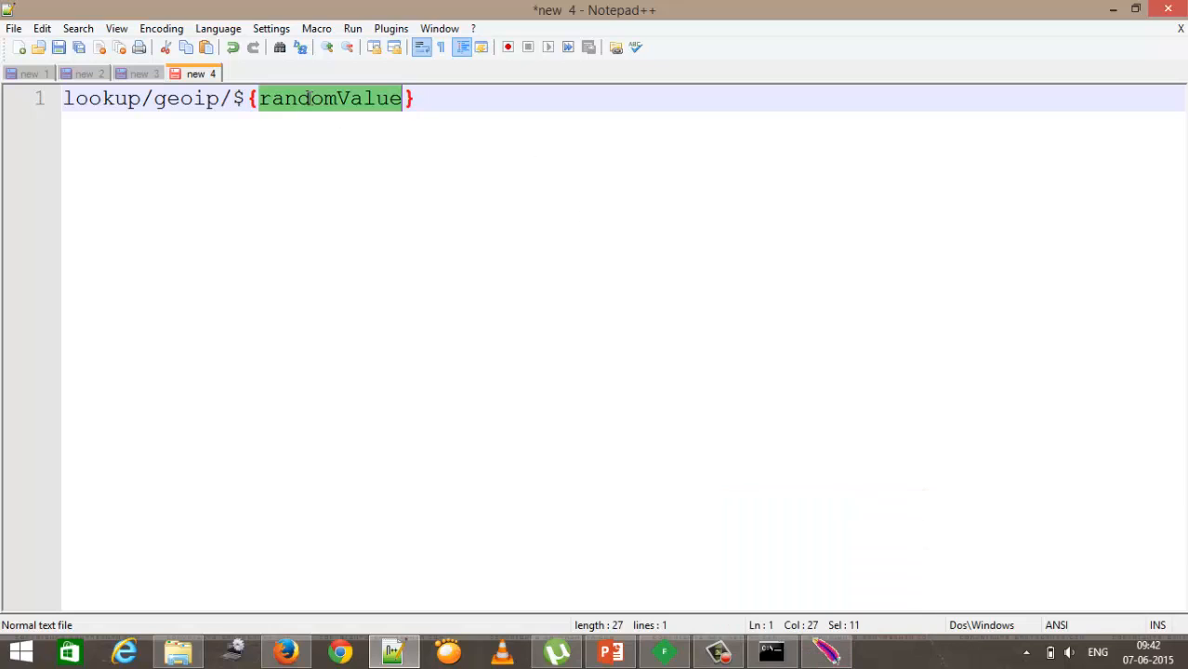
click(825, 653)
click(132, 217)
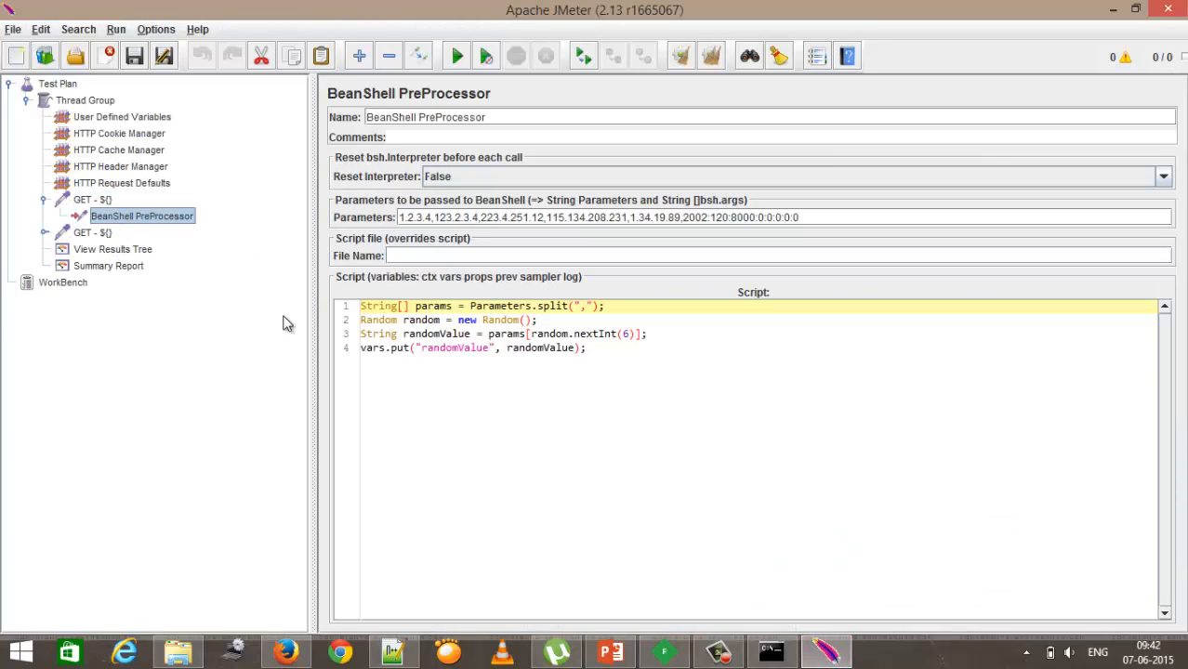
click(458, 348)
double_click(457, 348)
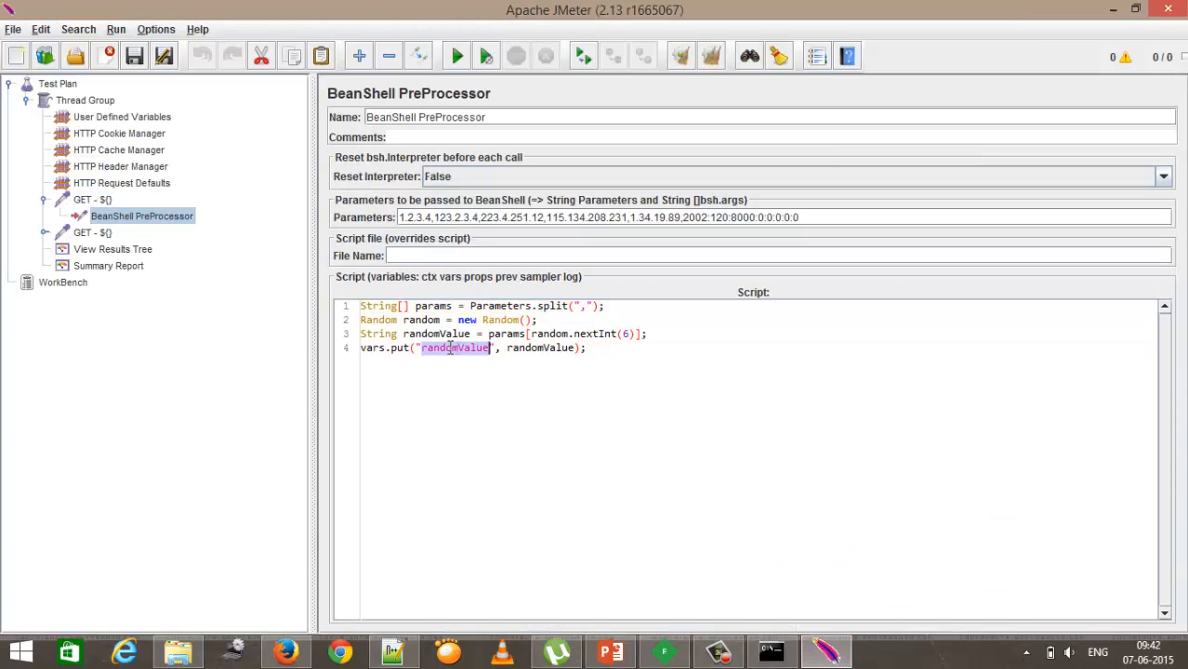
click(97, 202)
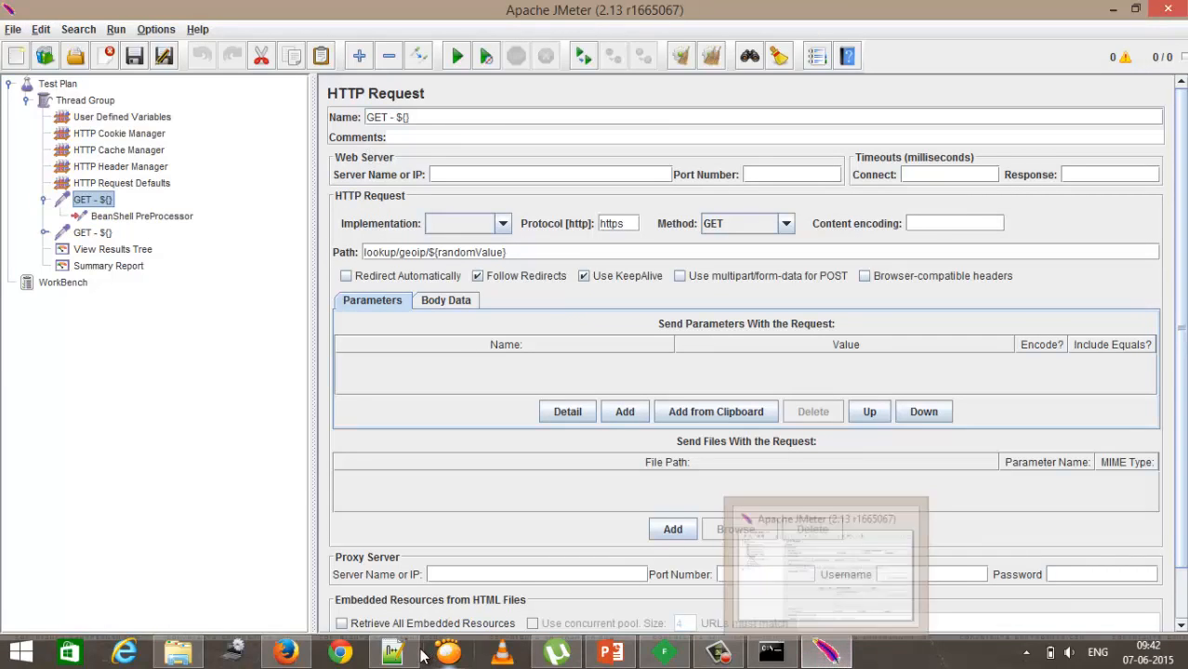
Step: Rename the GET HTTP Request to GET - ${randomValue} using the variable copied from the scratch text
click(401, 574)
click(287, 183)
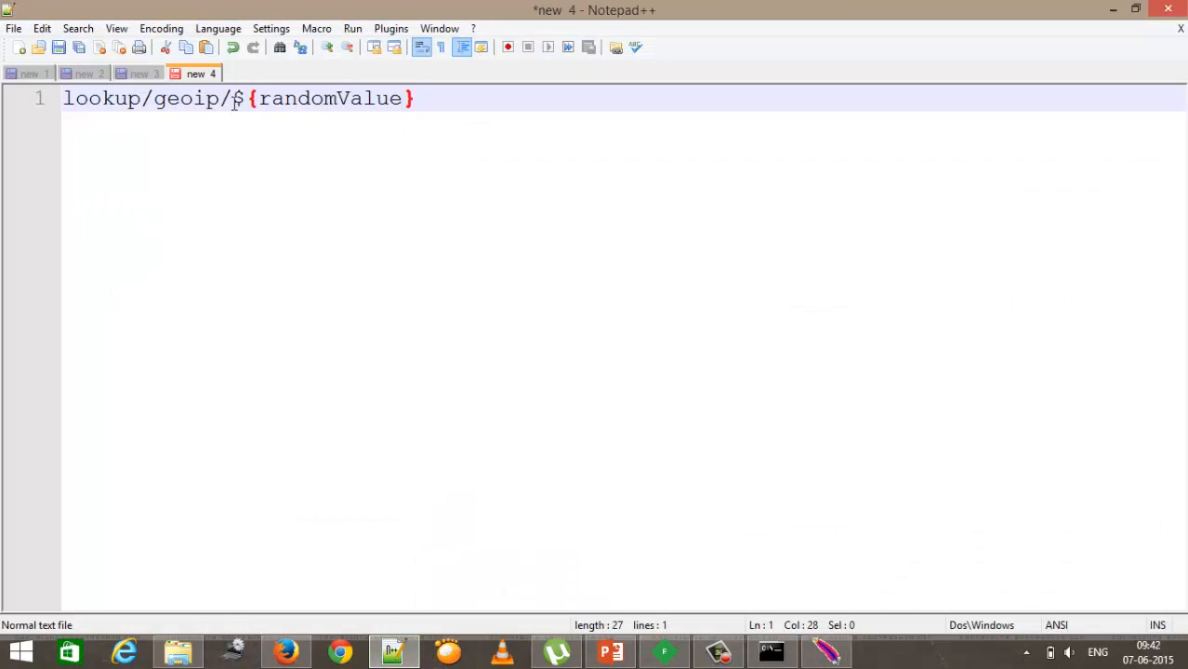
drag(234, 101, 420, 116)
click(827, 653)
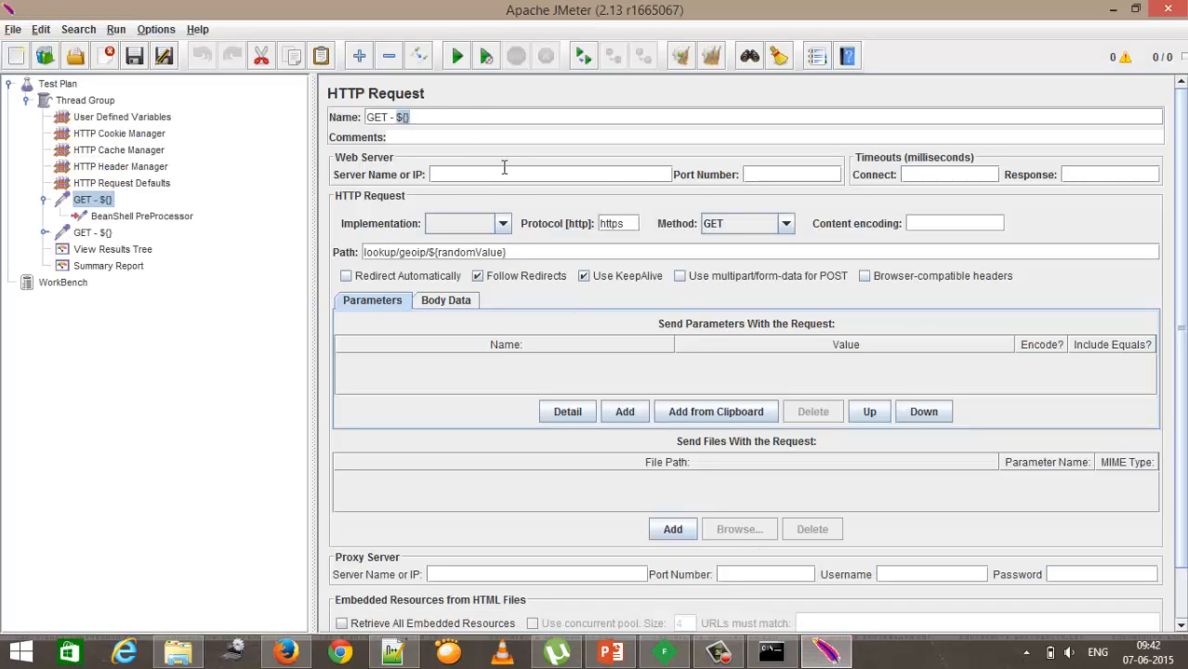
text(${randomValue})
click(286, 653)
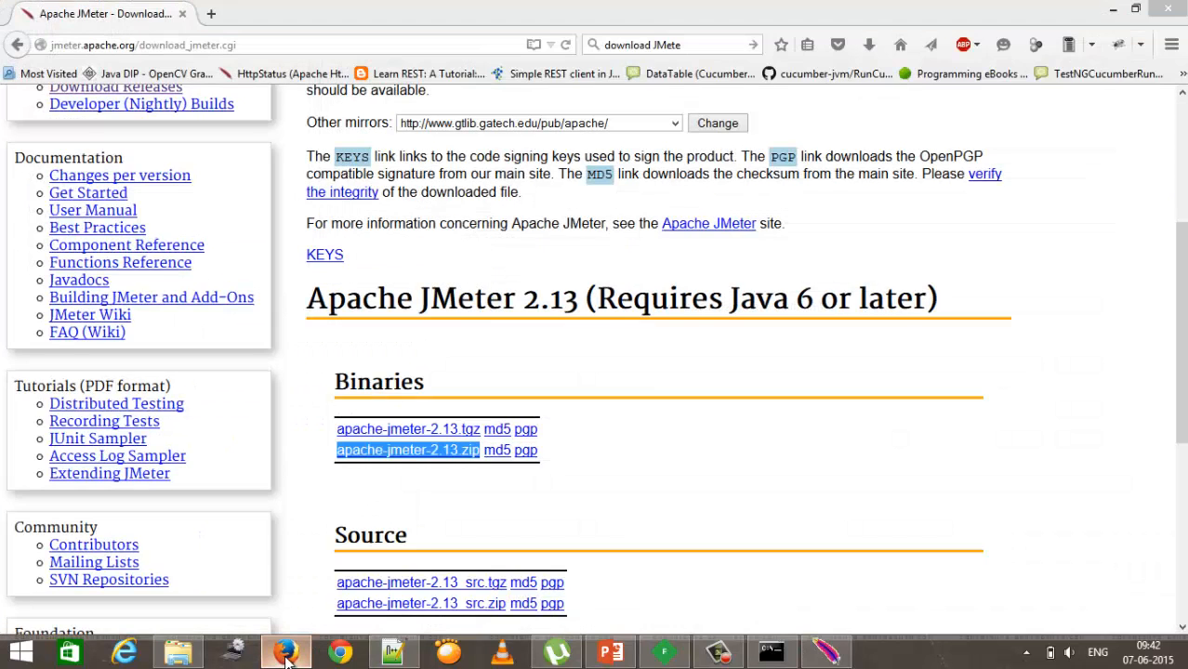
click(286, 654)
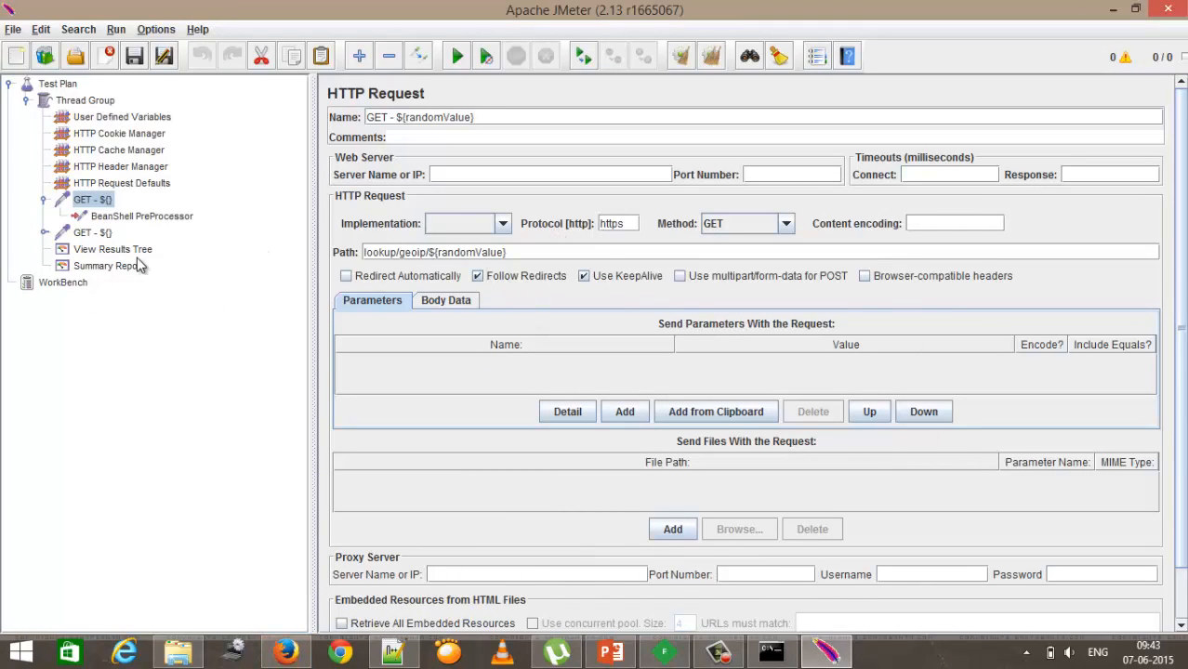
Step: Delete the duplicate GET - ${} HTTP Request from the Thread Group
click(93, 232)
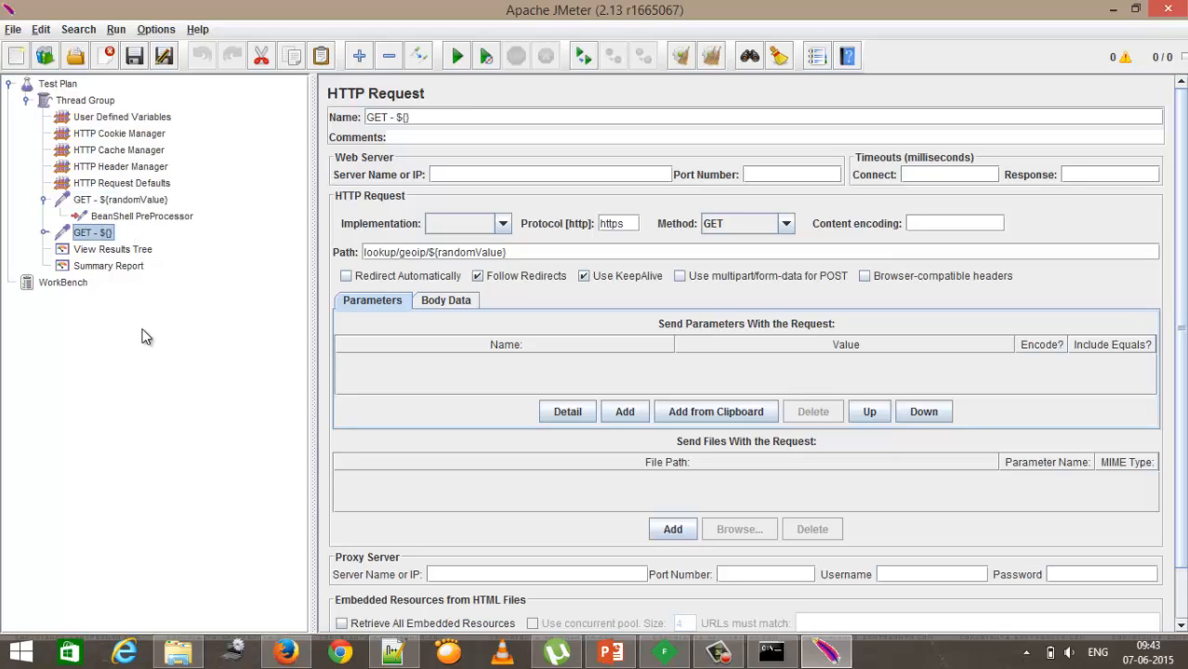
key(Delete)
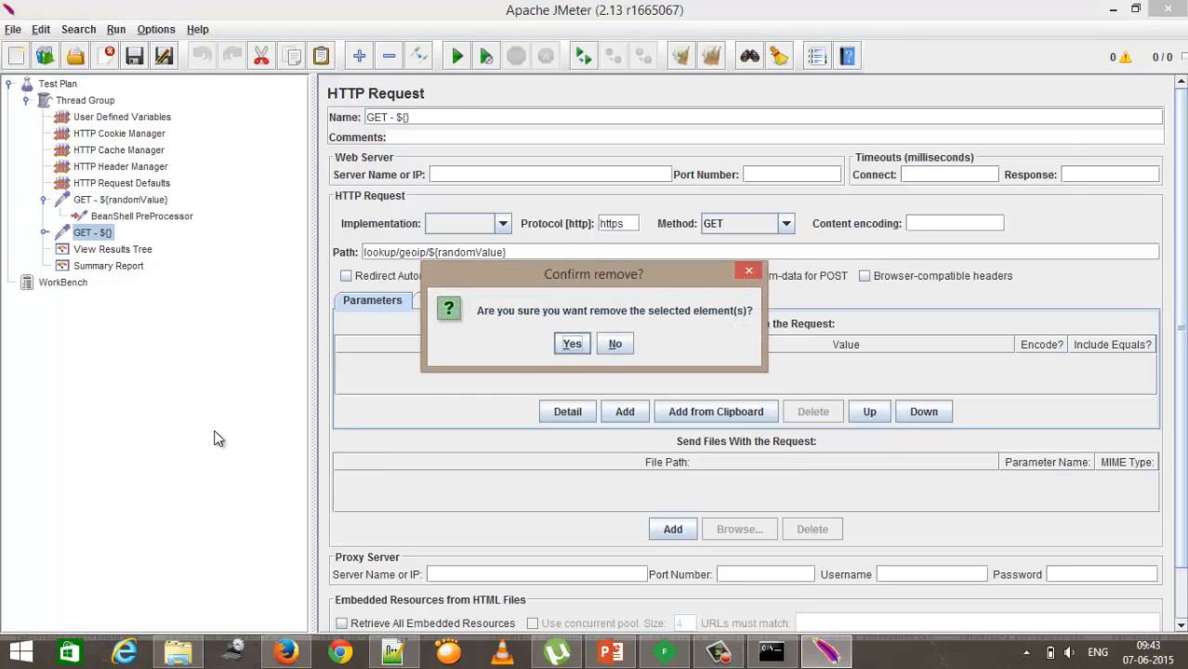
click(572, 344)
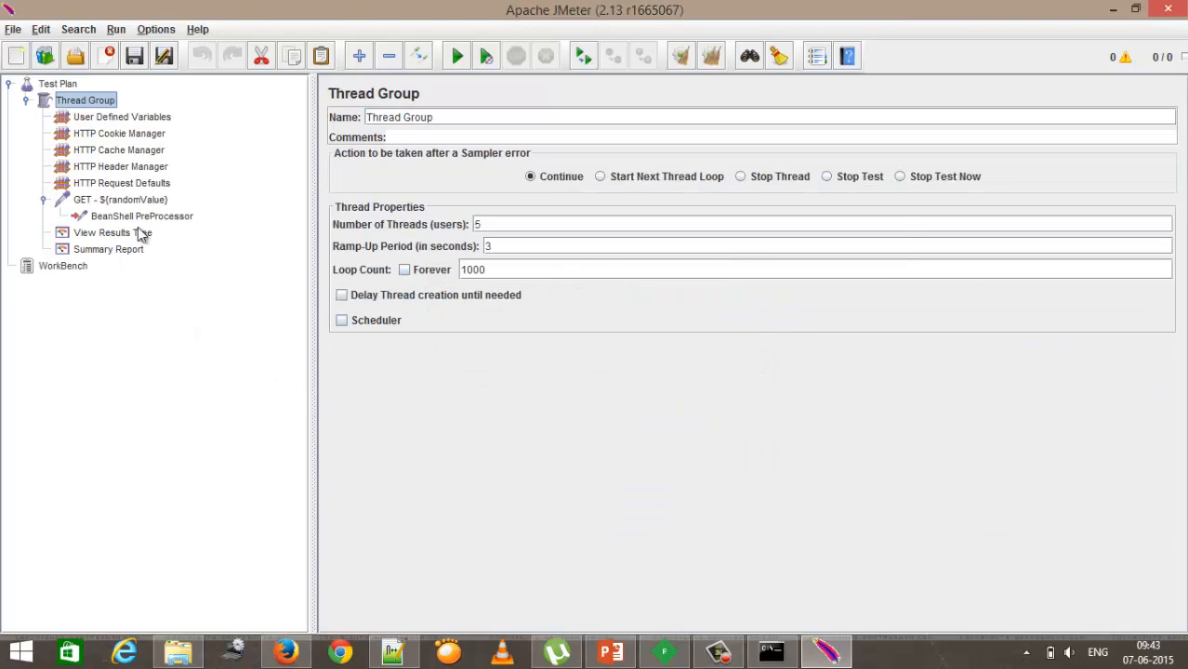
Step: Set the Thread Group to 6 threads and a loop count of 1
click(130, 200)
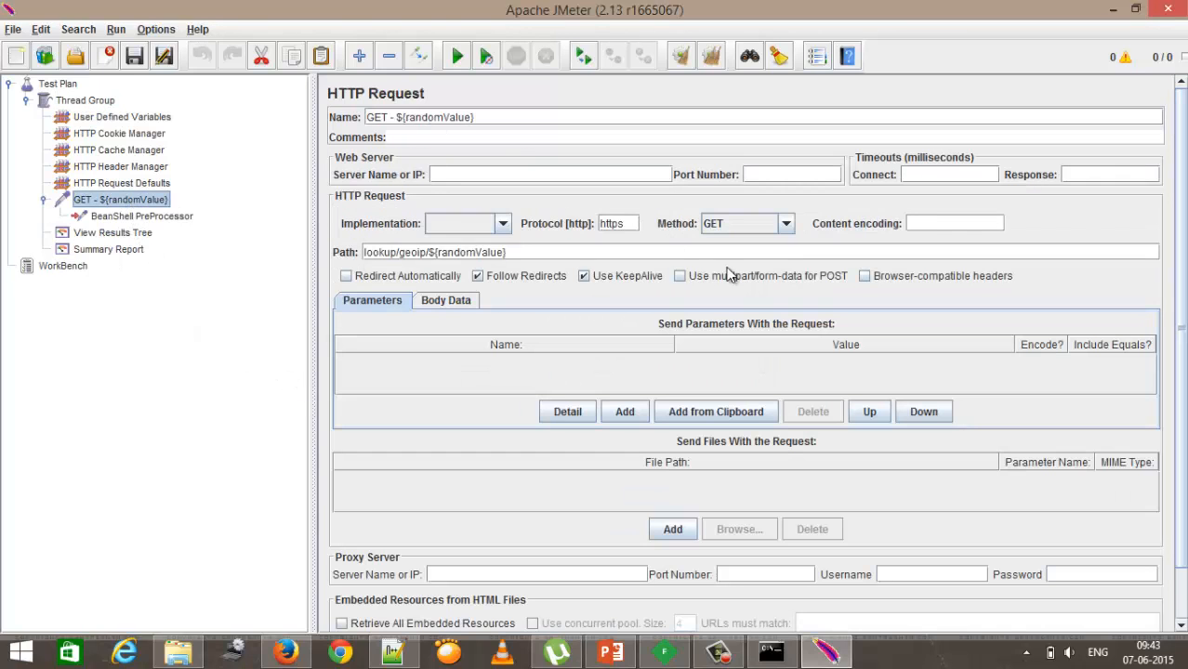
click(176, 221)
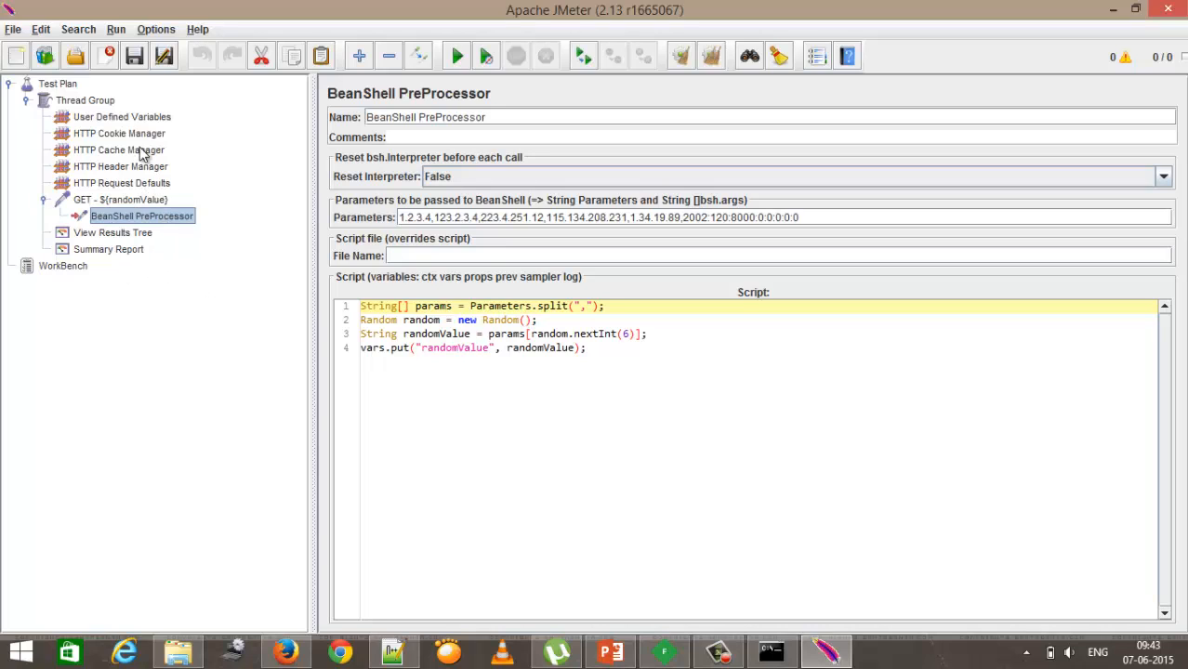
click(94, 103)
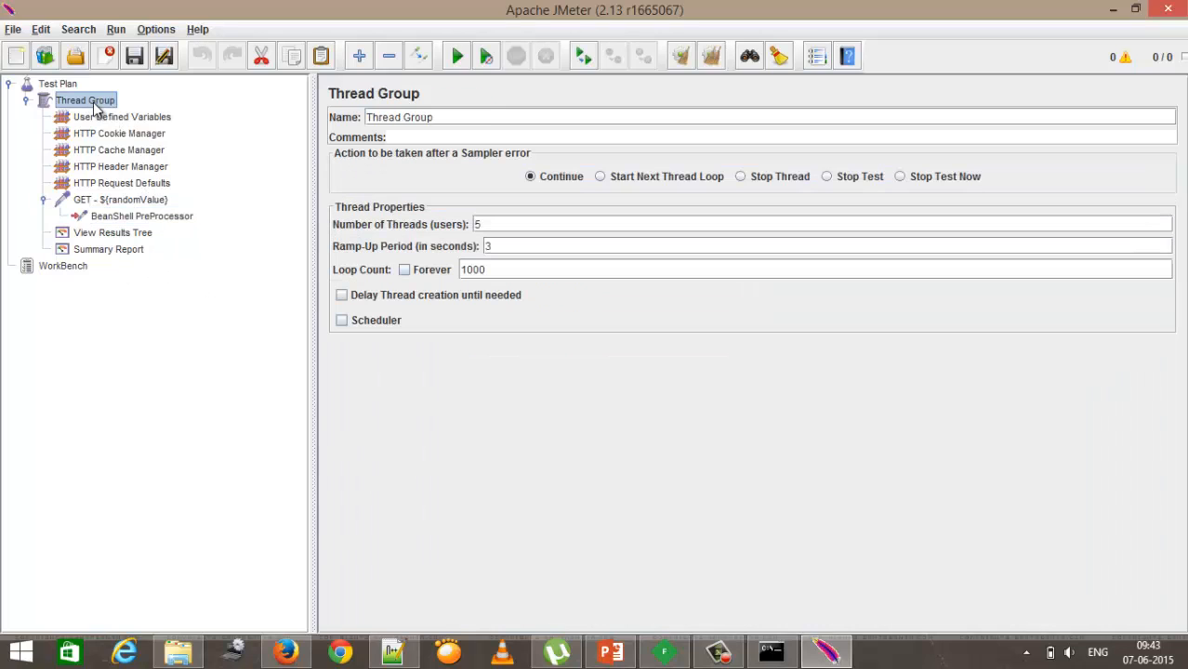
double_click(513, 224)
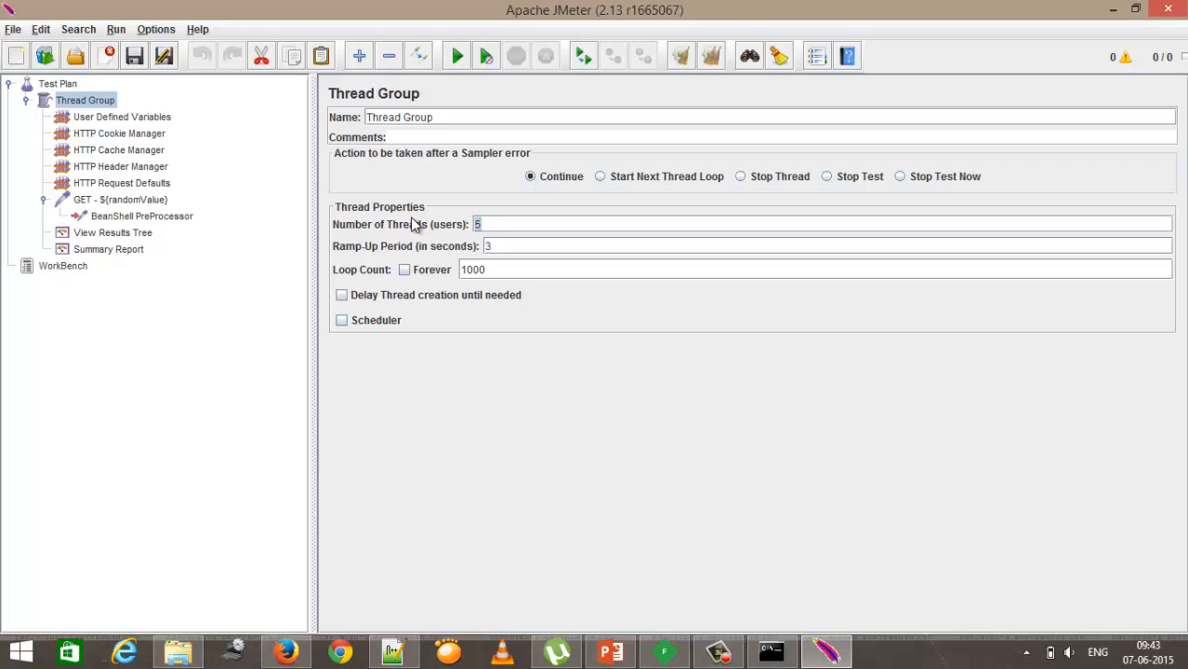
text(6)
drag(499, 270, 426, 271)
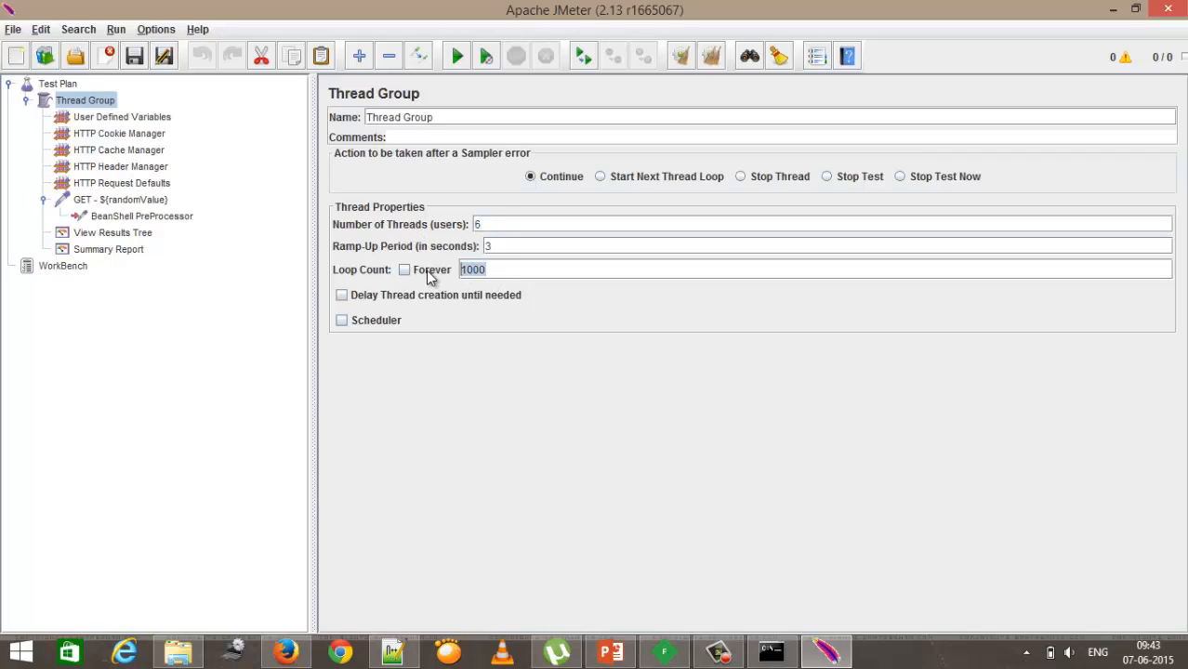
text(1)
Step: Run the test plan, saving it first as GET - ${randomValue}.jmx in the bin folder
click(121, 201)
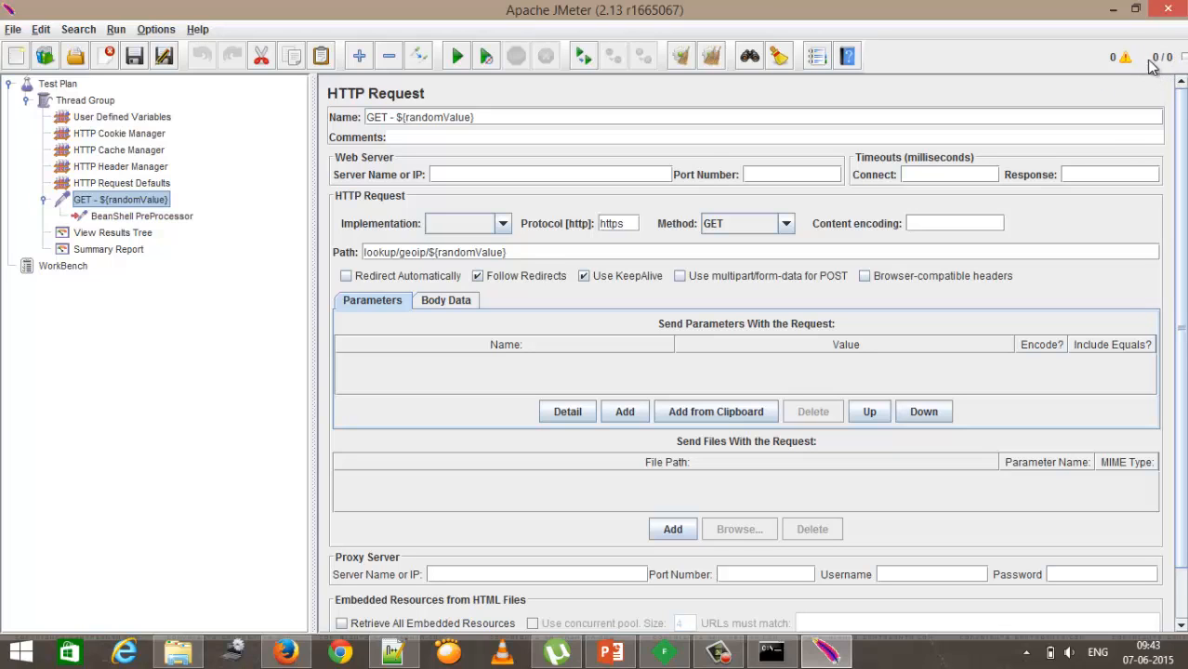
click(458, 57)
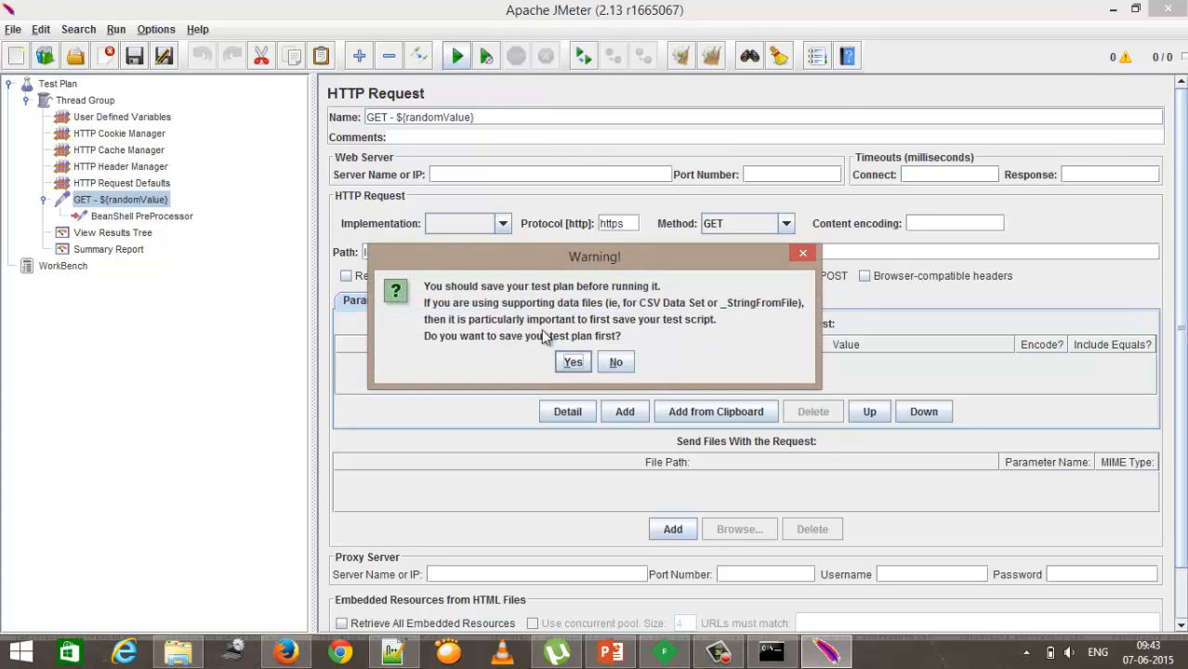
click(576, 365)
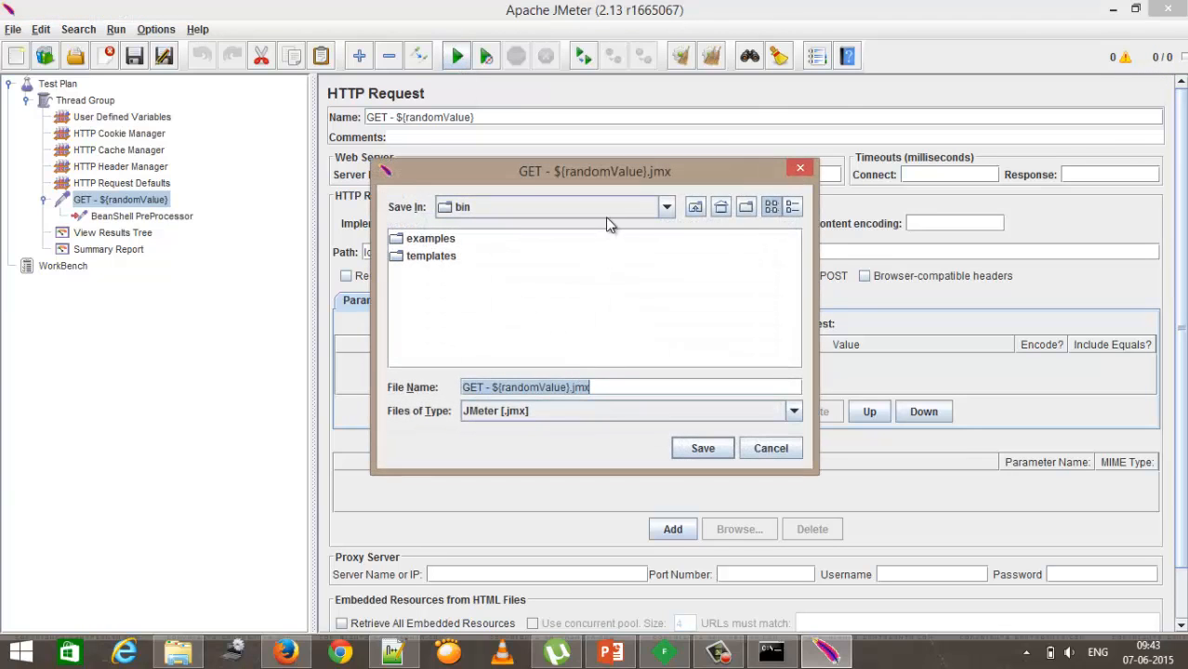
click(703, 450)
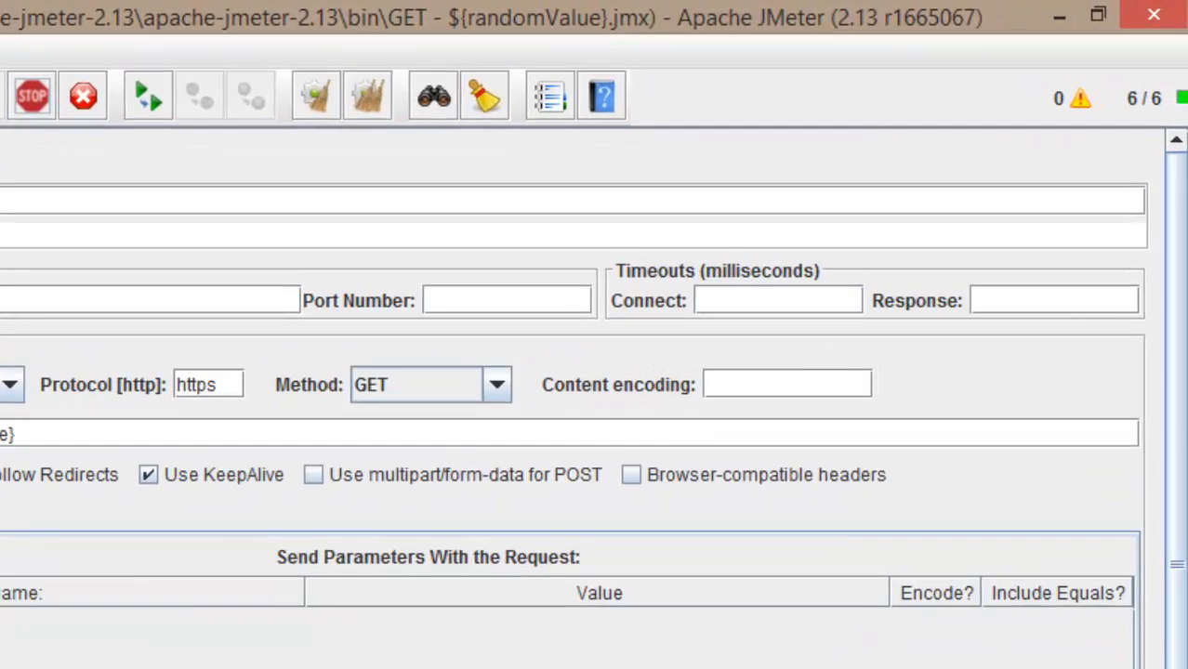
Step: Stop the running test and open the View Results Tree listener
click(86, 101)
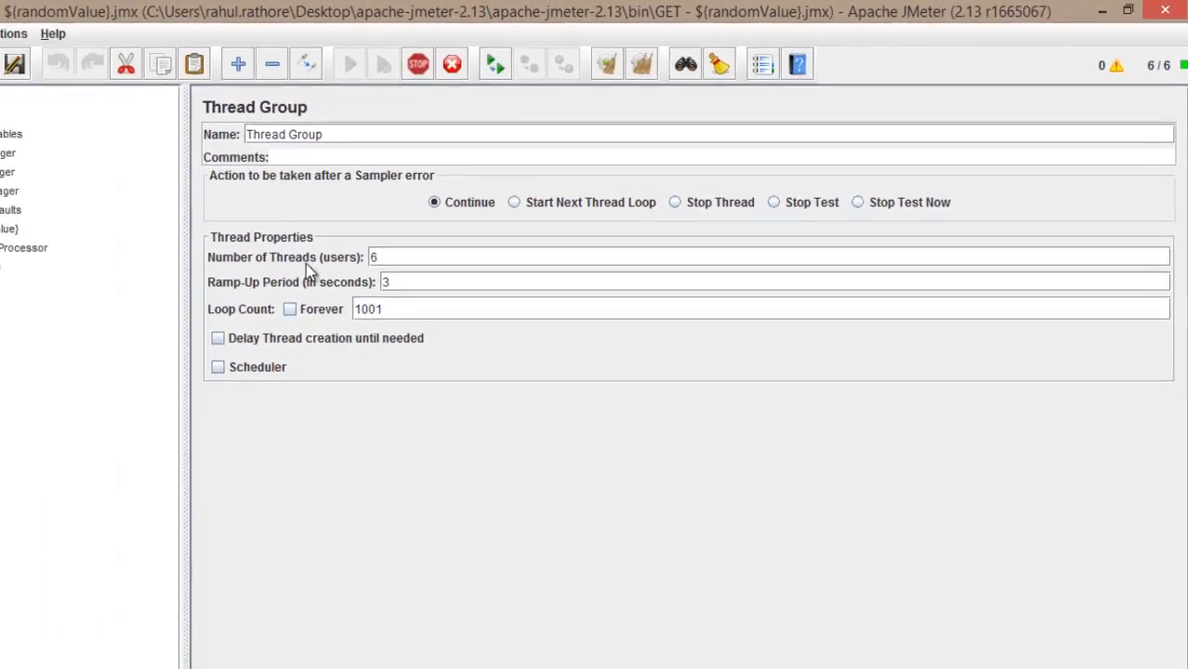
double_click(145, 329)
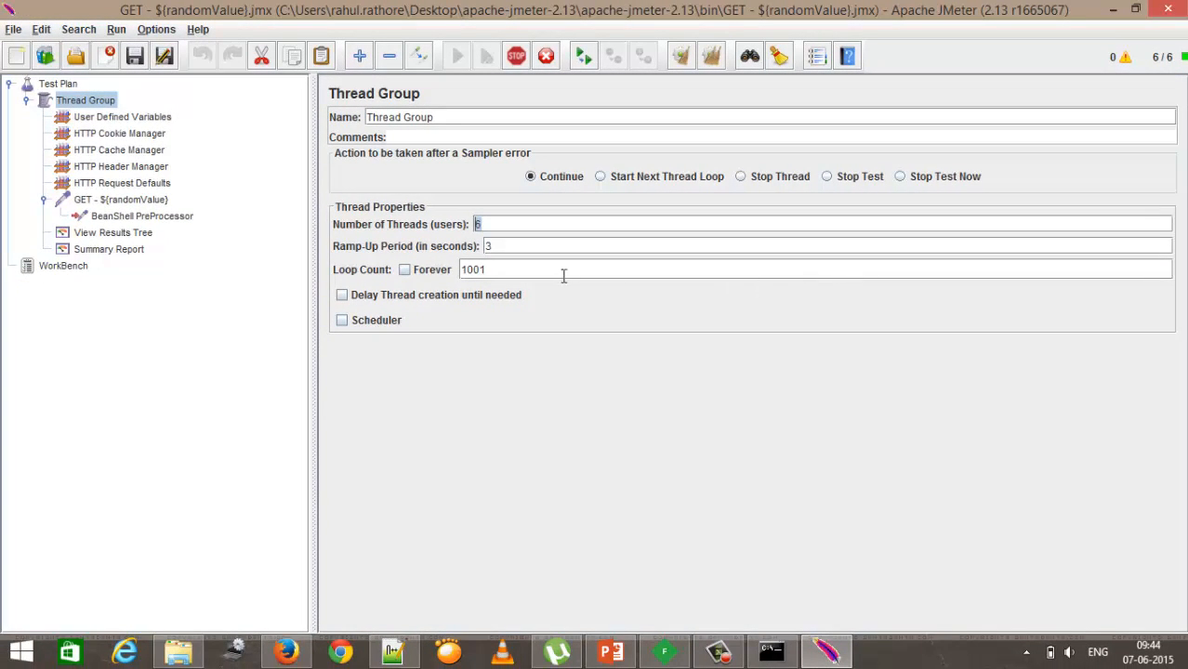
drag(526, 270, 459, 270)
click(129, 236)
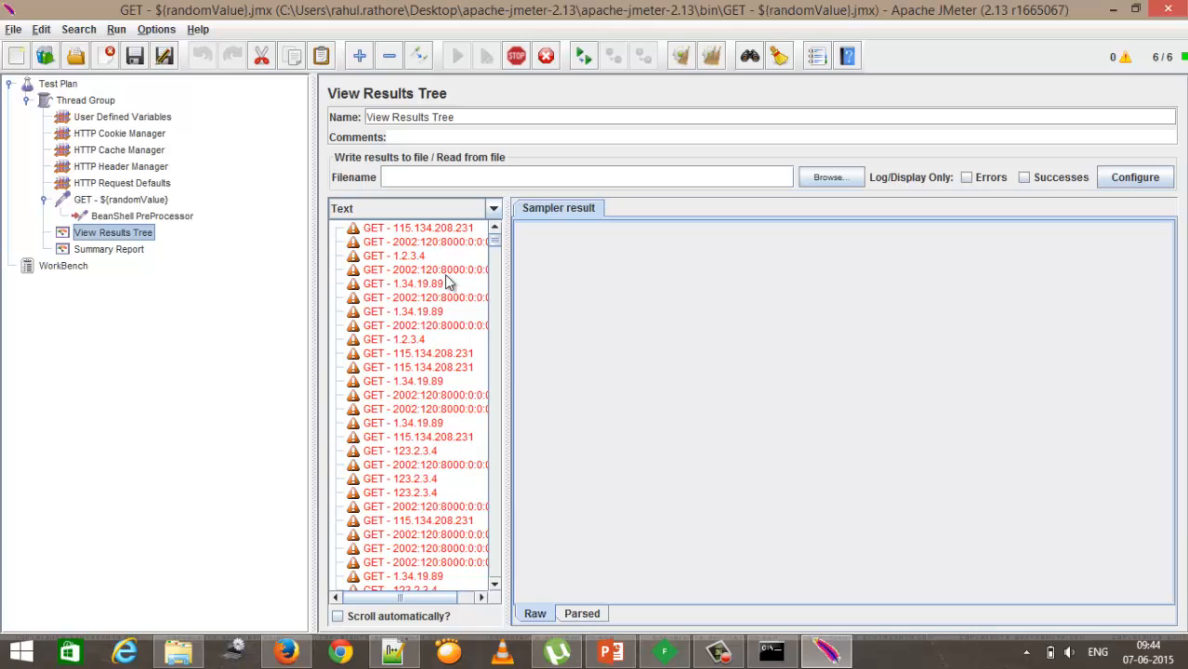
click(517, 57)
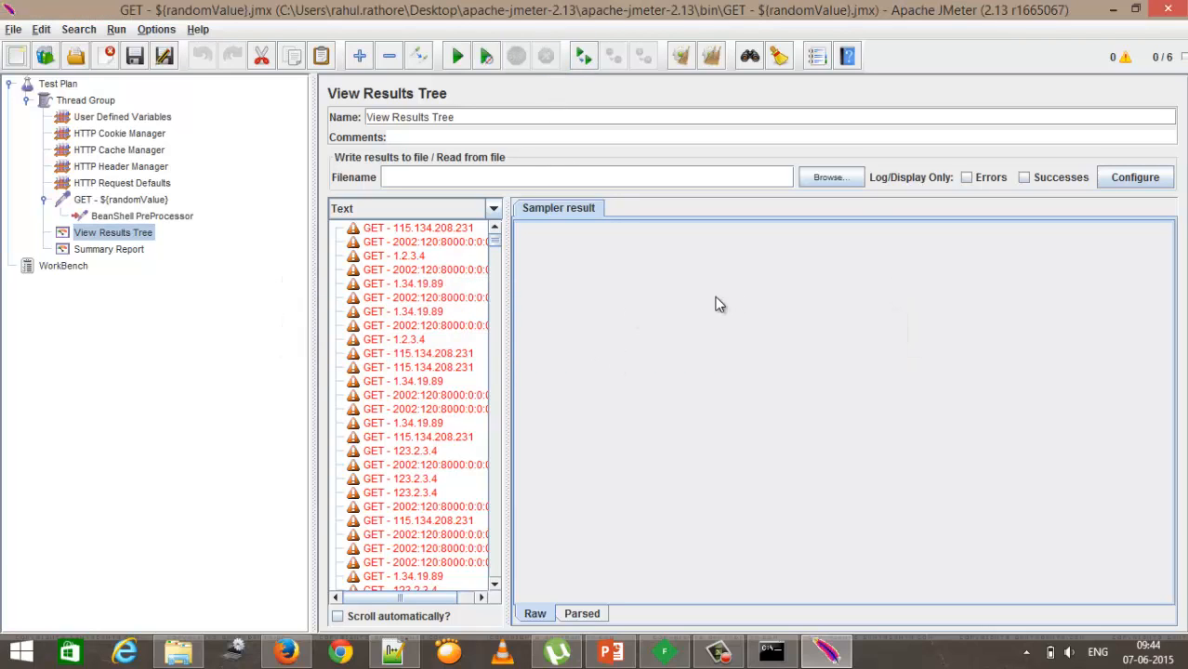
Step: Inspect a failed GET sample's sampler result, request and response data
click(433, 272)
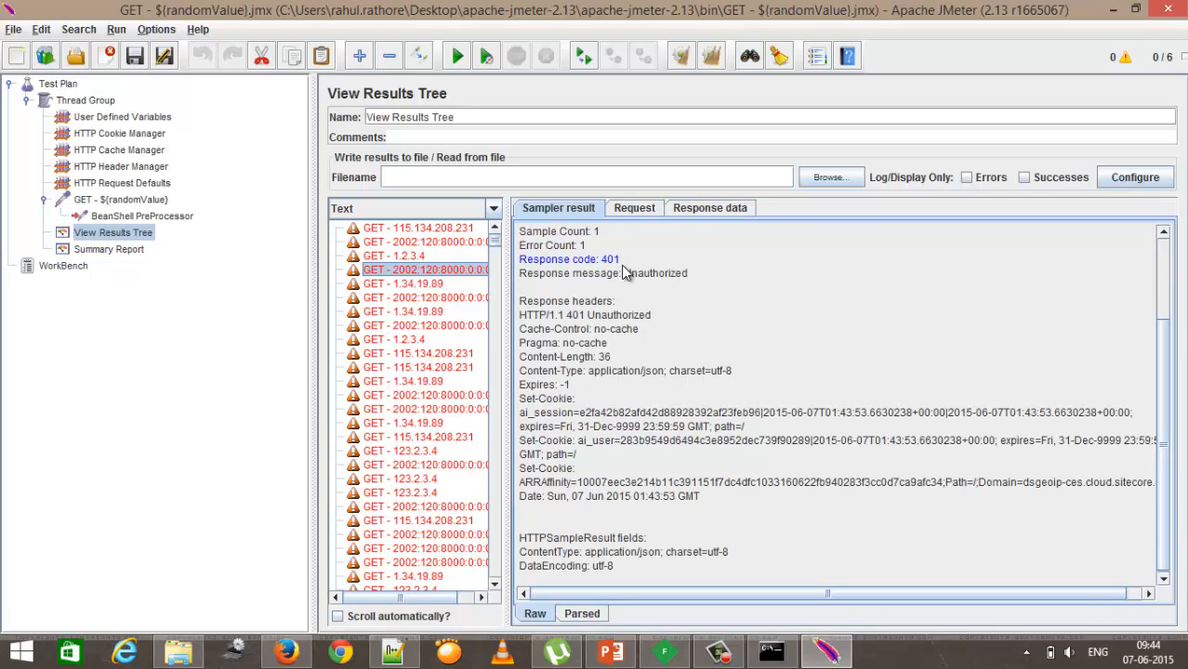
drag(693, 275, 520, 270)
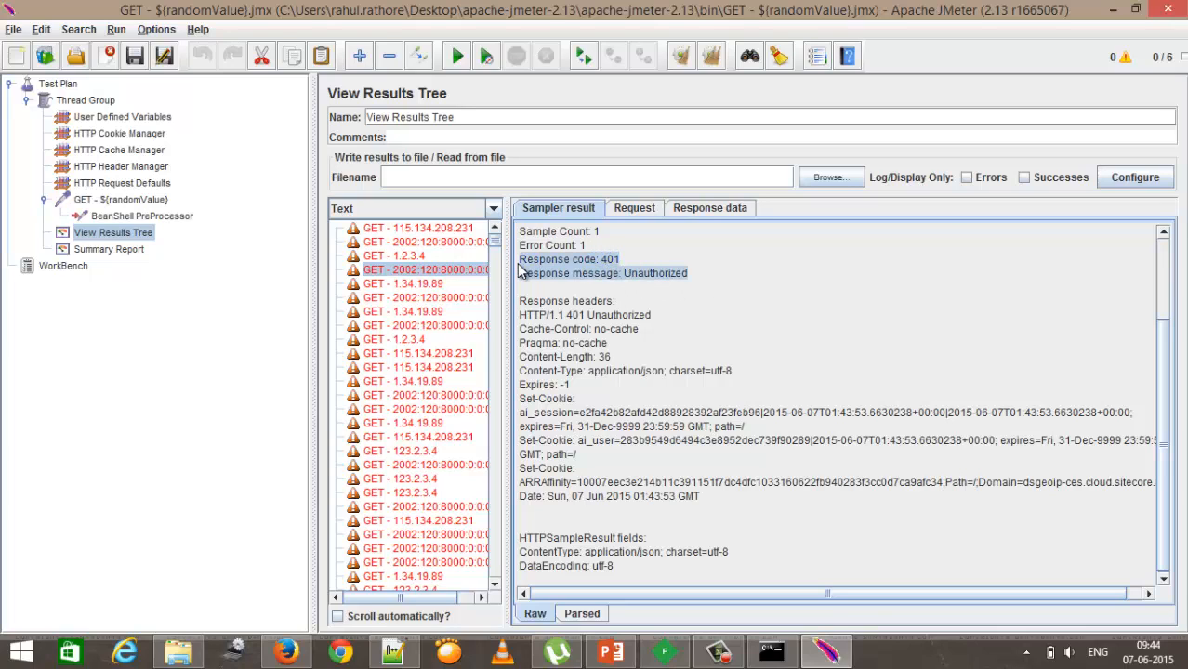
click(636, 211)
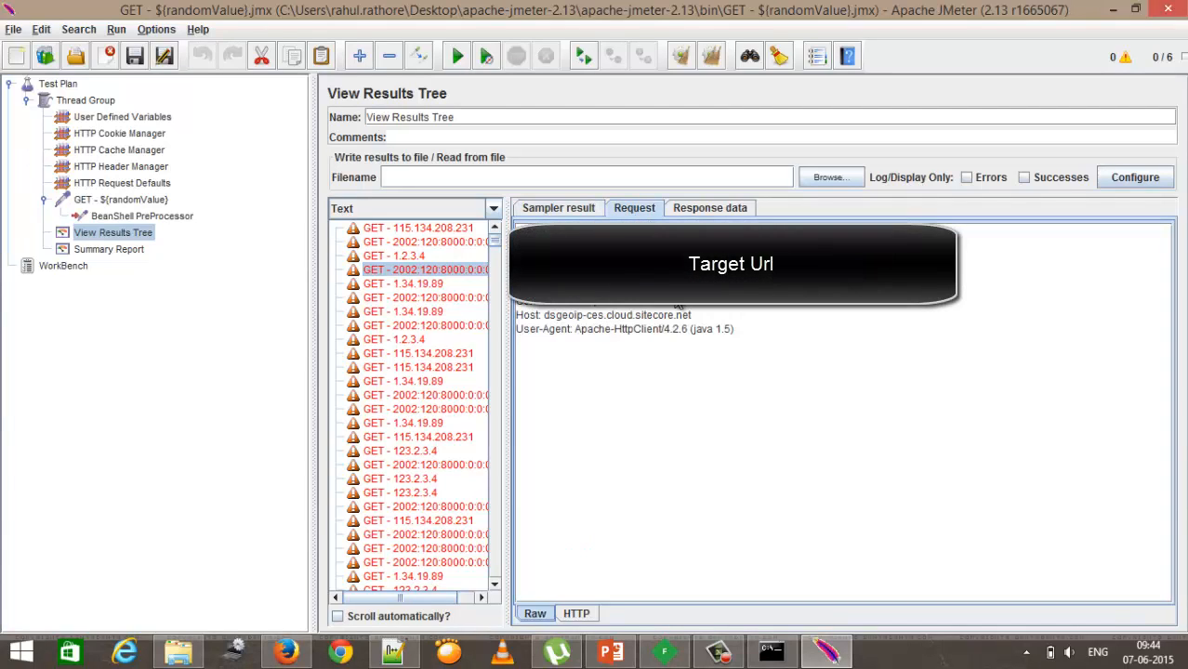
click(711, 208)
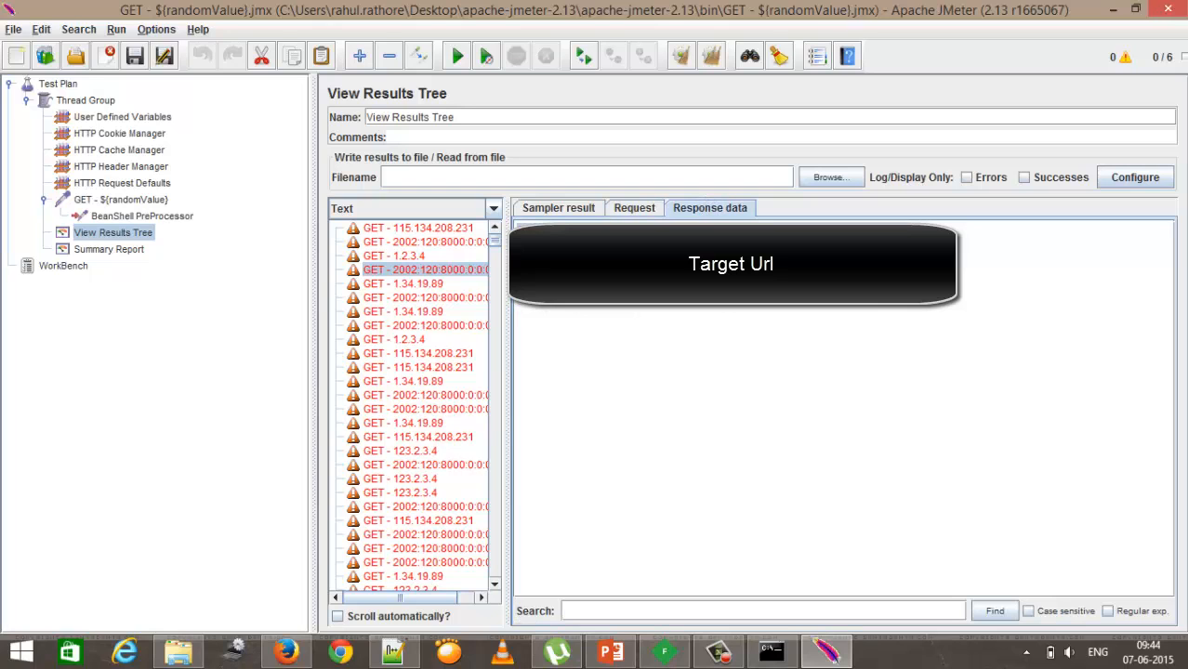
click(558, 208)
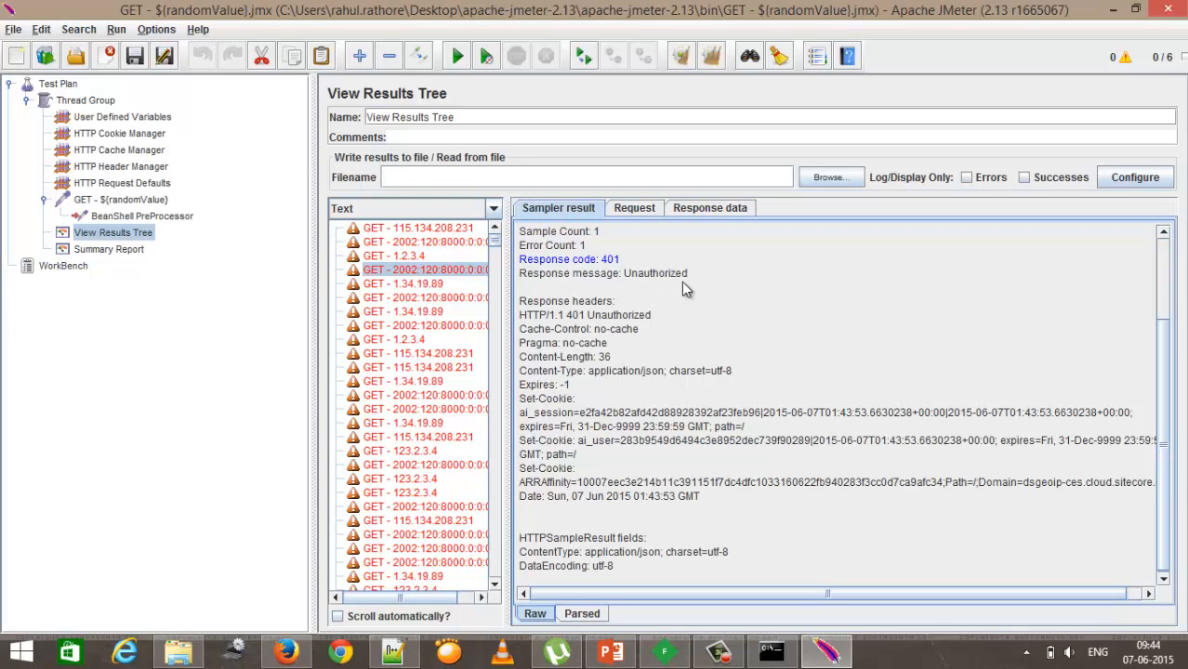
drag(688, 273, 519, 258)
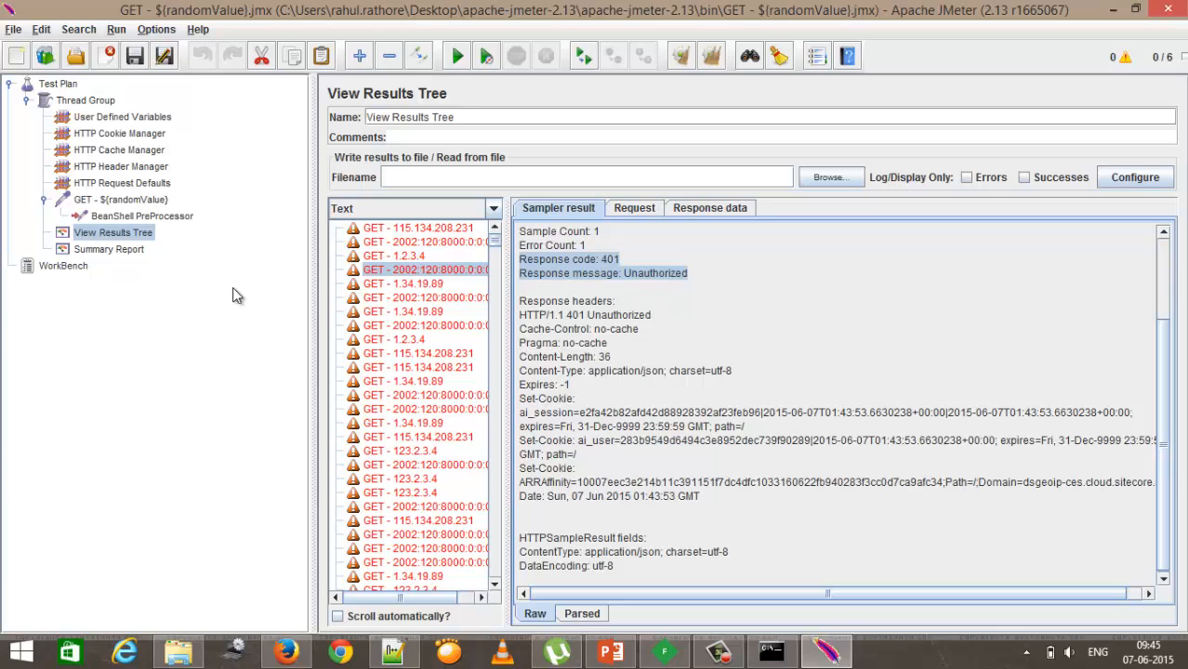
Step: Add a user-defined variable named HeaderValue in User Defined Variables
click(120, 169)
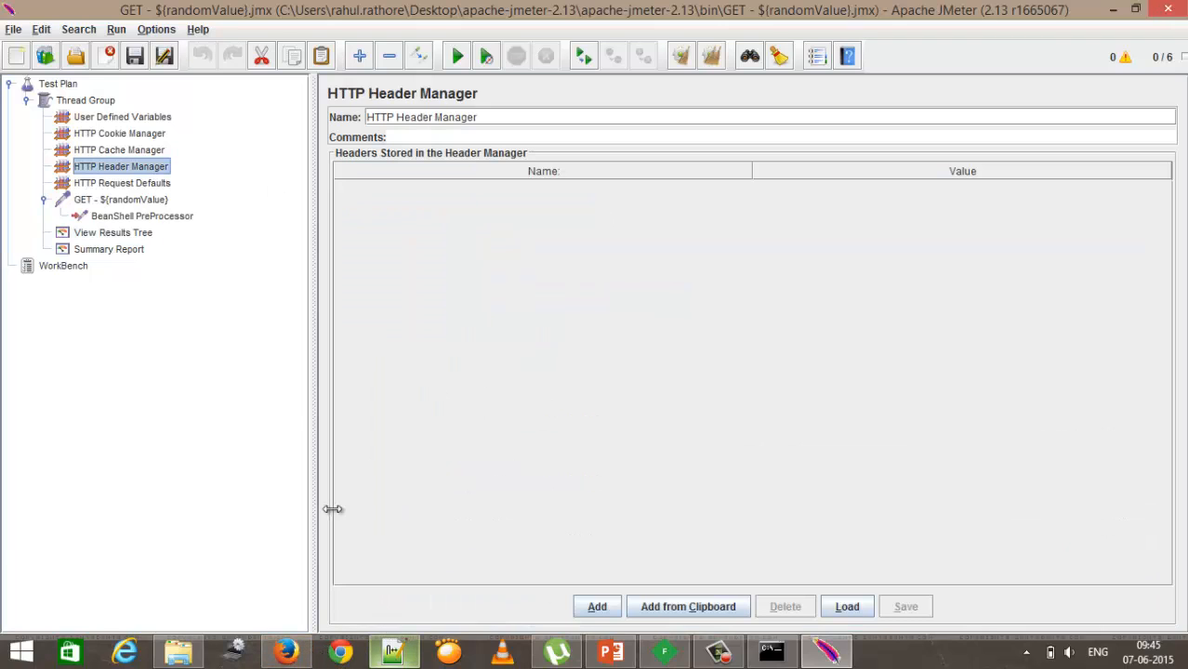
click(105, 118)
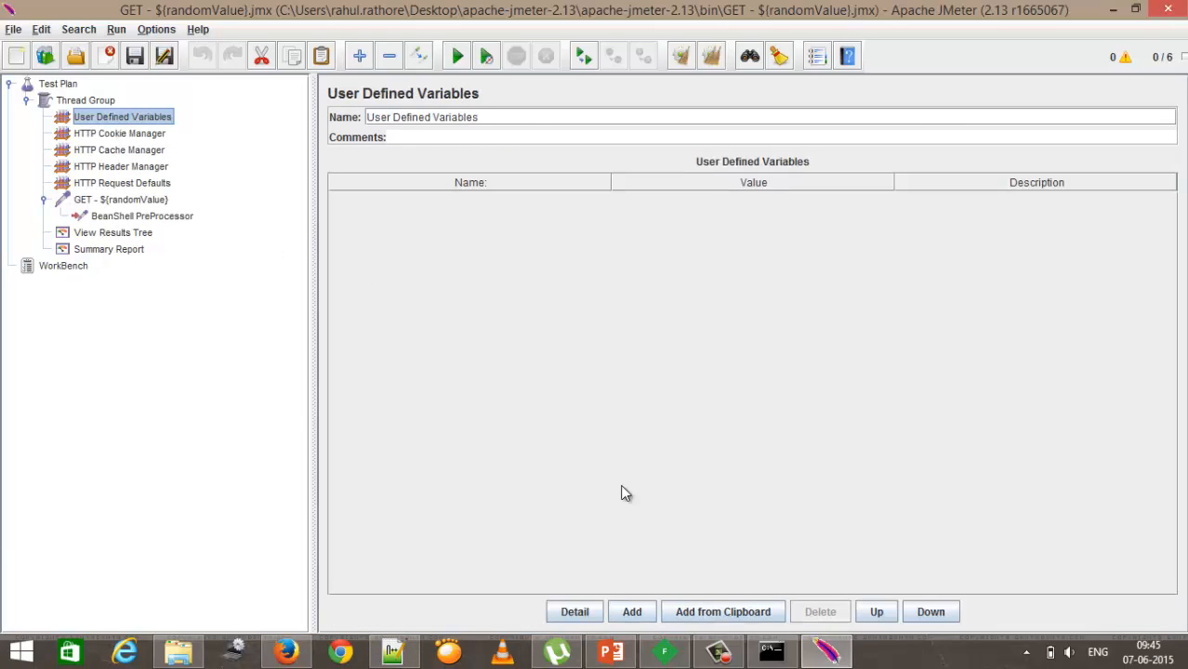
click(636, 611)
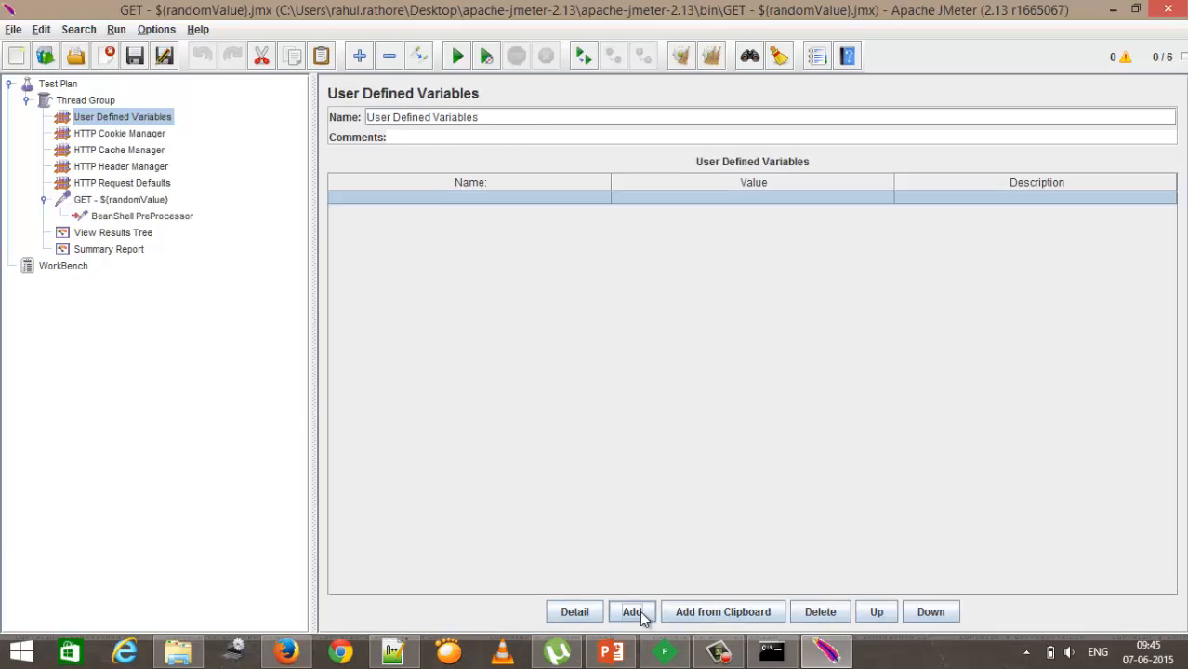
double_click(428, 196)
text(Hea)
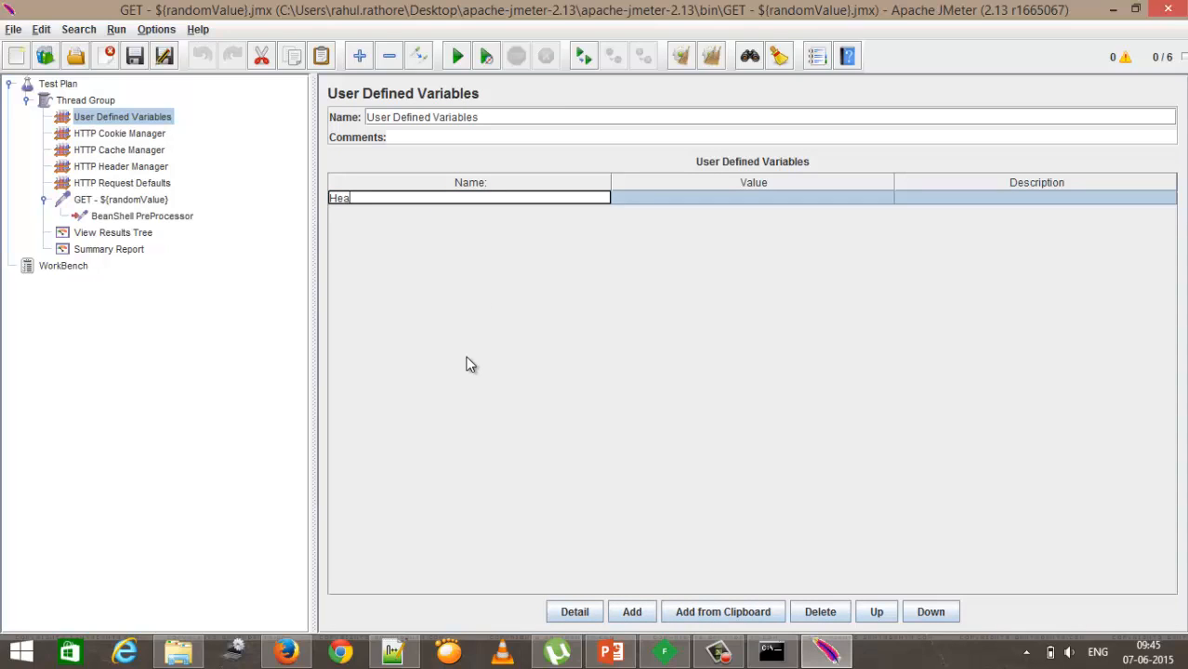
text(derVale)
key(BackSpace)
key(BackSpace)
key(BackSpace)
key(BackSpace)
key(BackSpace)
key(BackSpace)
key(BackSpace)
key(BackSpace)
key(BackSpace)
key(BackSpace)
text(HeaderValue)
Step: Paste the authorization token copied from the scratch text as the HeaderValue variable's value
double_click(640, 198)
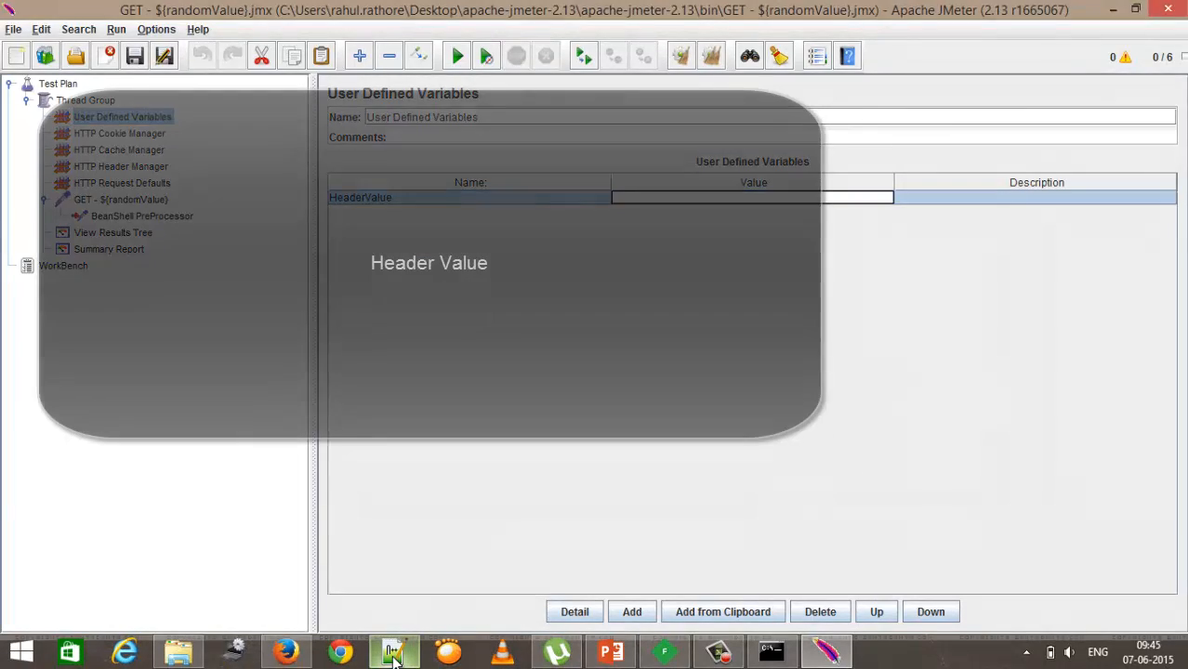
click(392, 652)
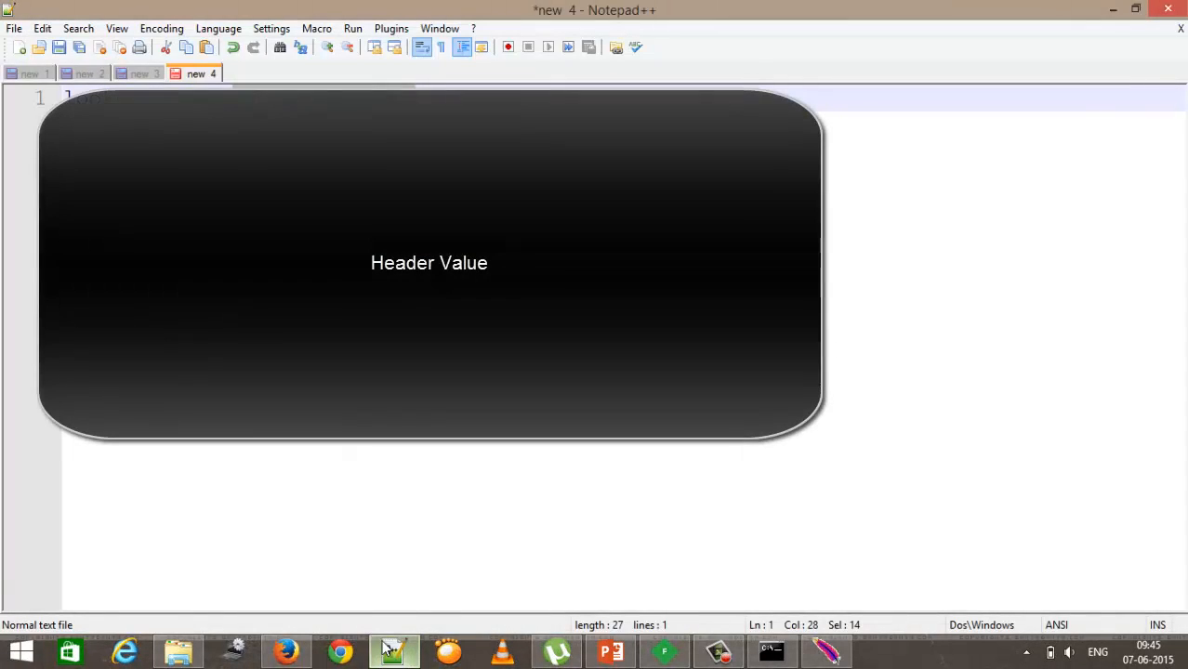
click(82, 74)
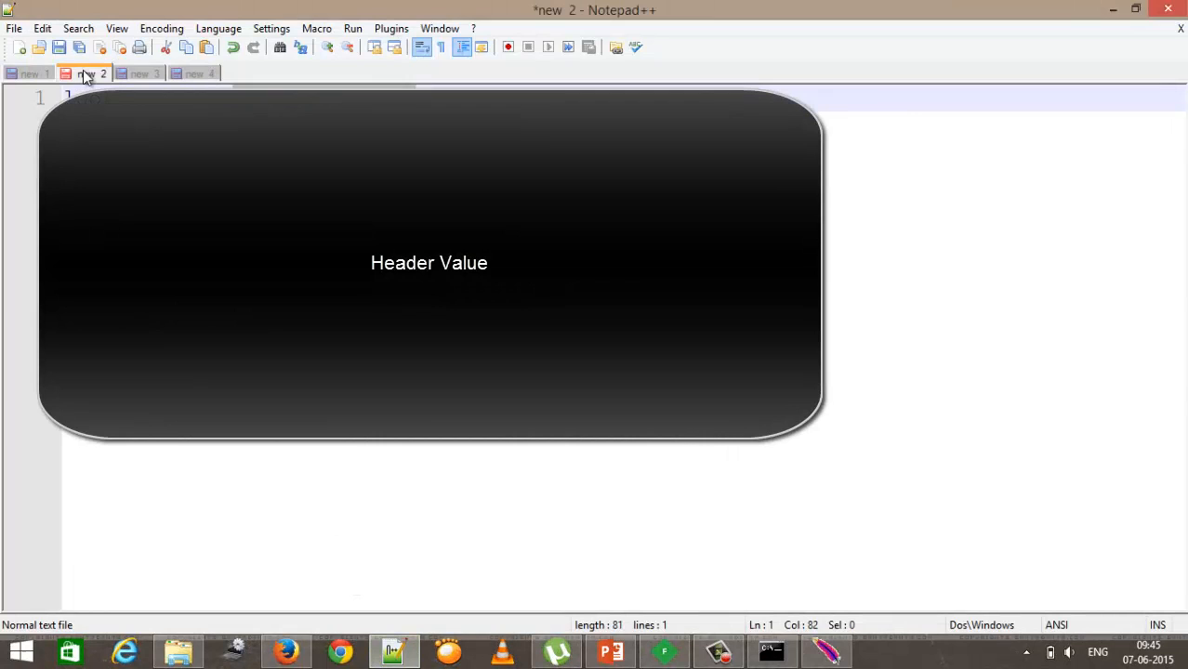
click(149, 74)
drag(328, 98, 585, 556)
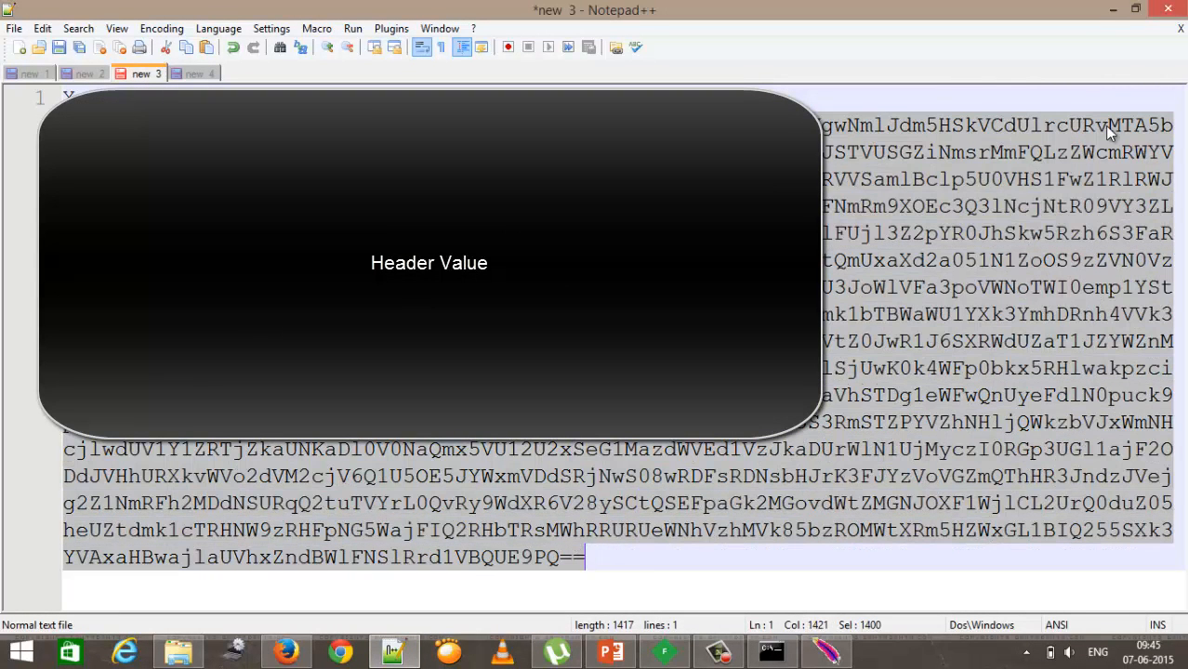
click(1114, 12)
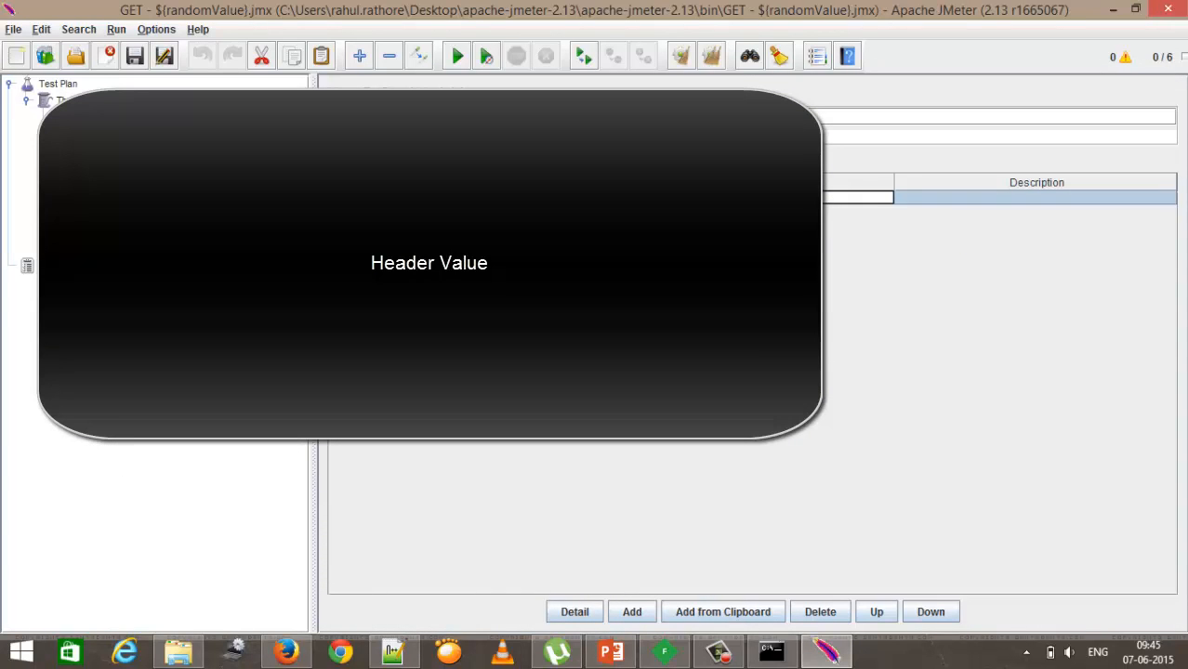
key(ctrl+v)
click(1017, 200)
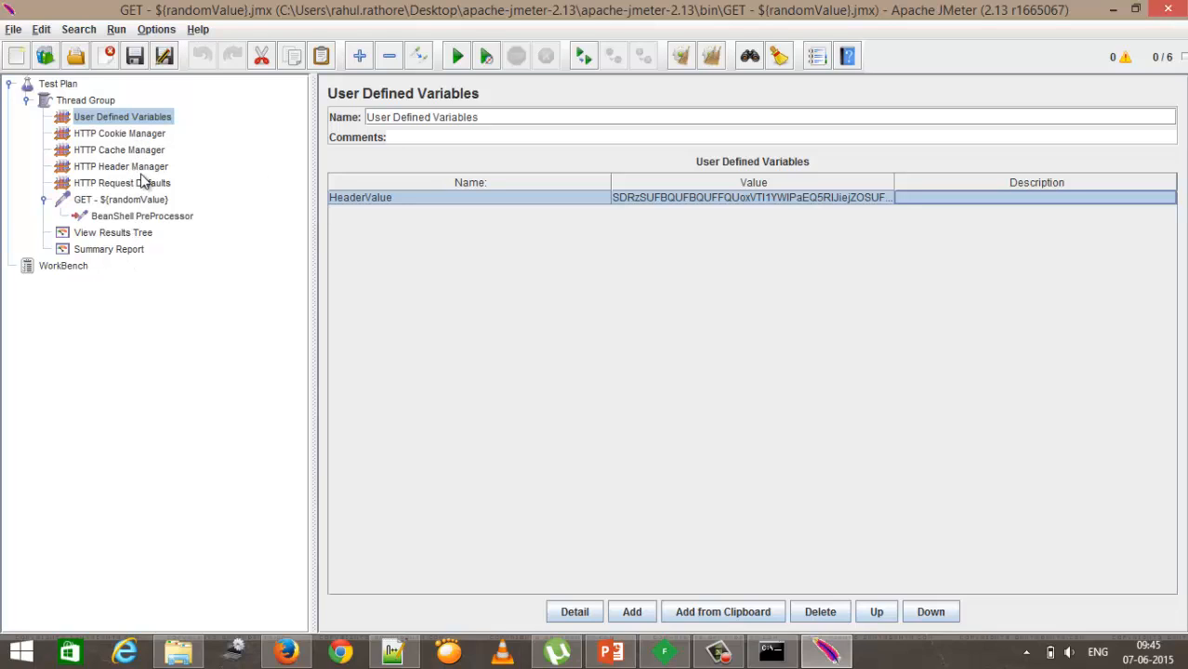
Step: Add a new header row to the HTTP Header Manager
click(109, 169)
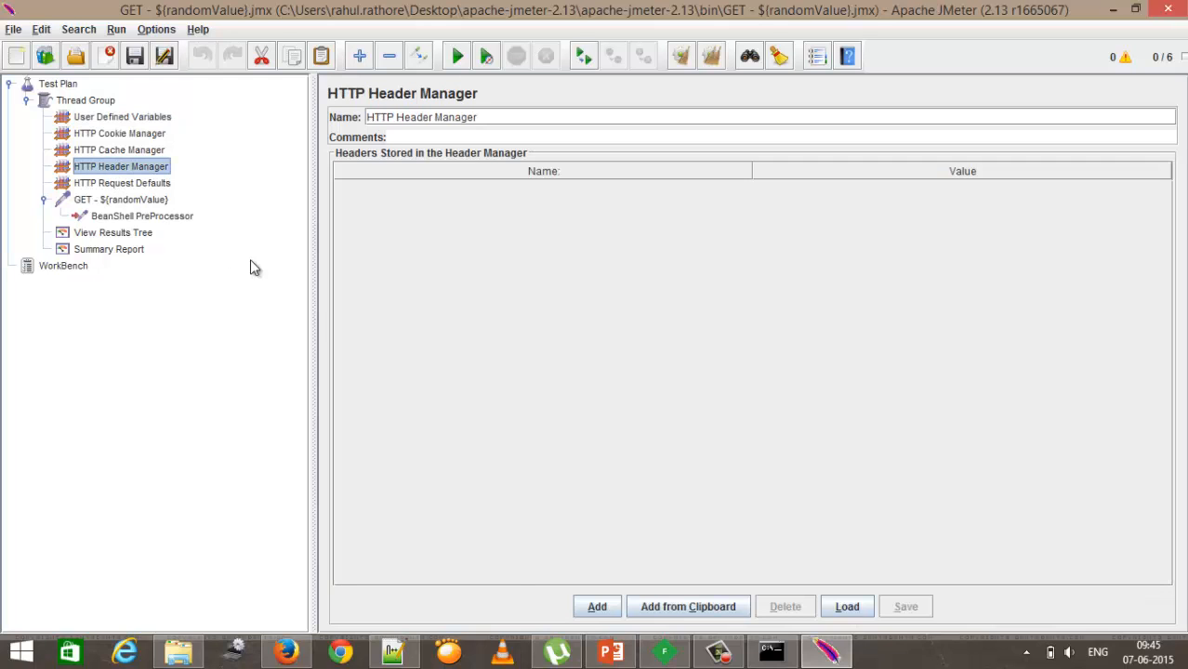
click(595, 609)
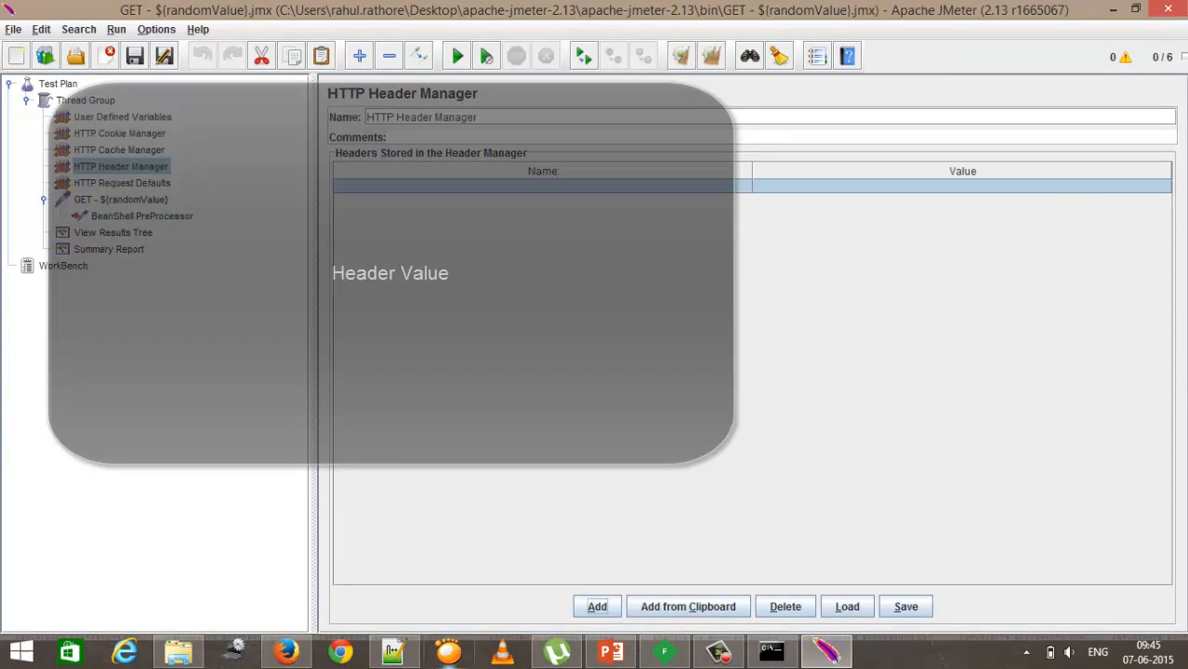
click(396, 653)
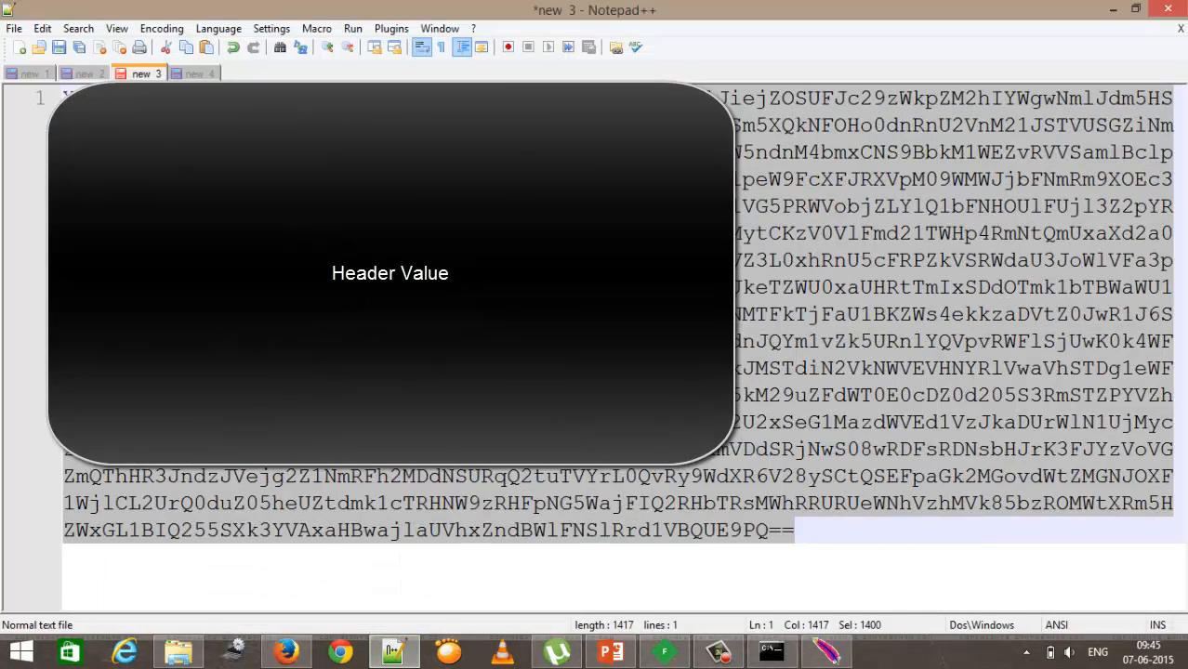
click(274, 97)
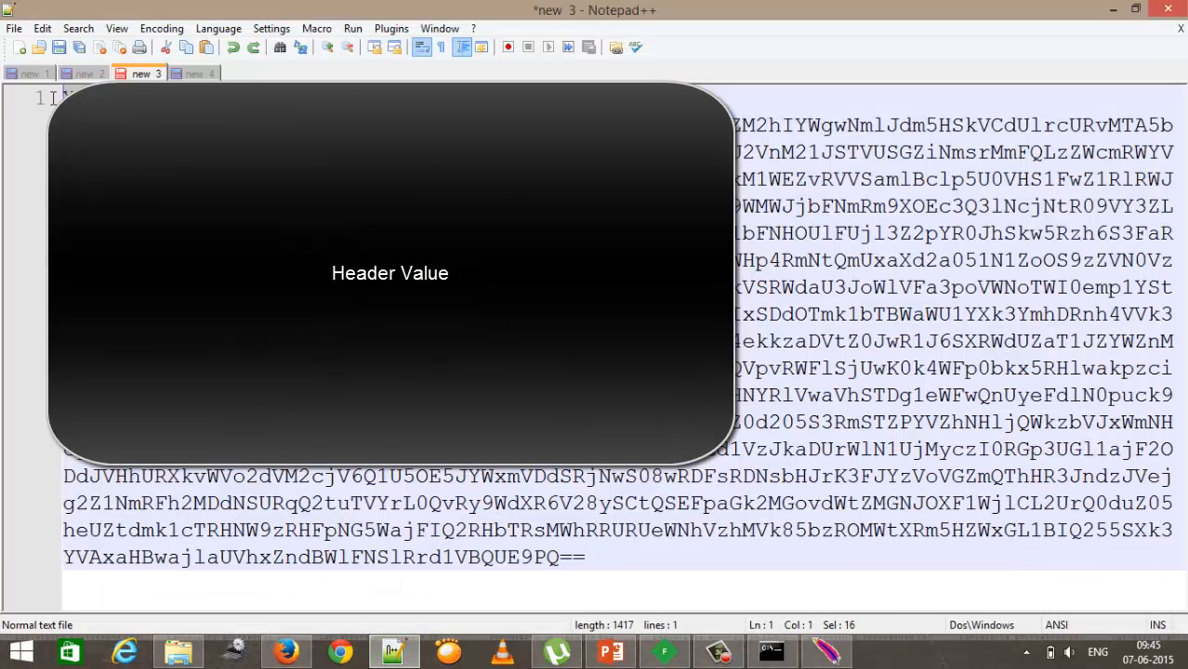
click(1113, 10)
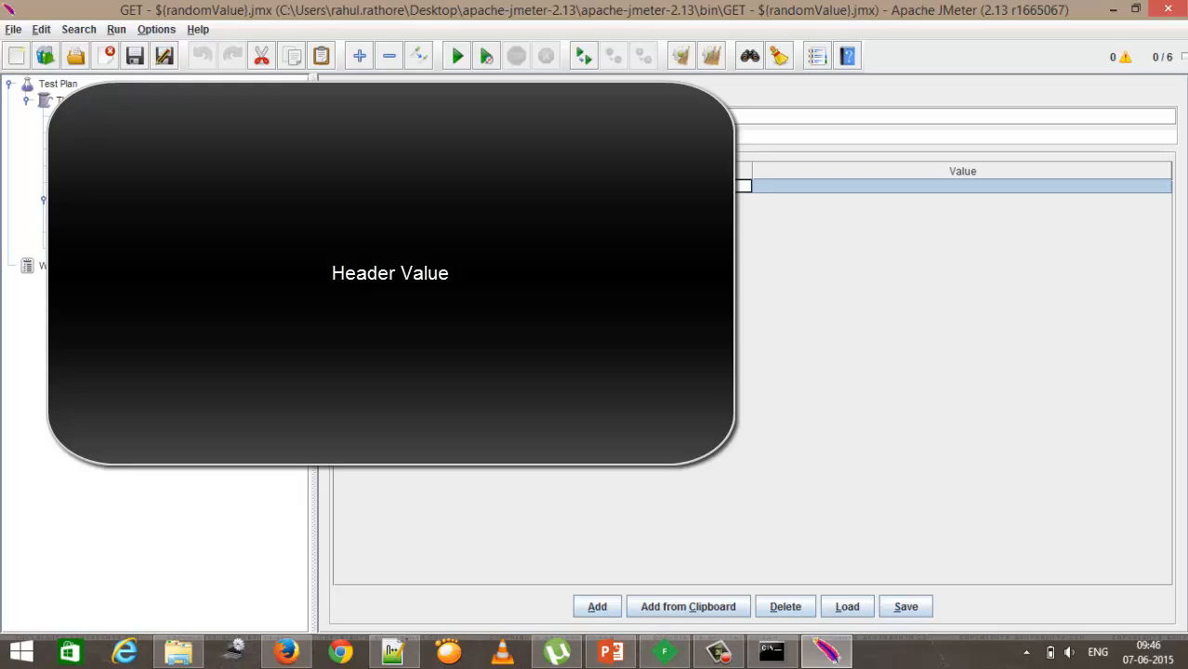
click(827, 185)
Step: Set the new header's value to ${HeaderValue}, referencing the user-defined variable
click(107, 133)
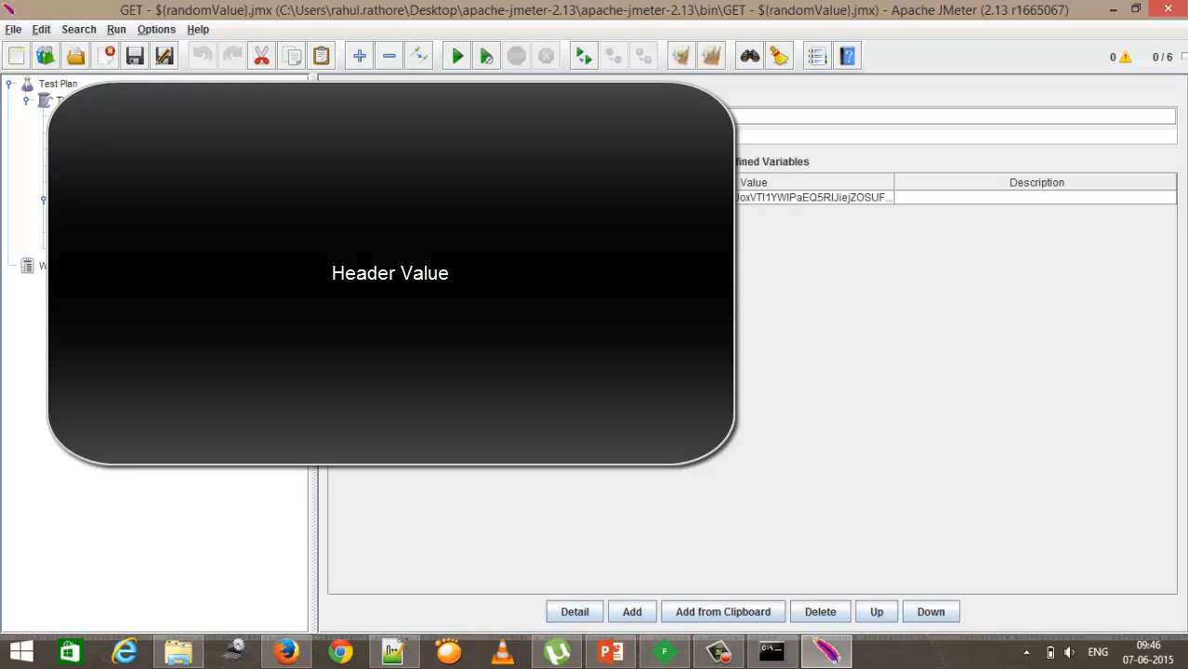
click(558, 197)
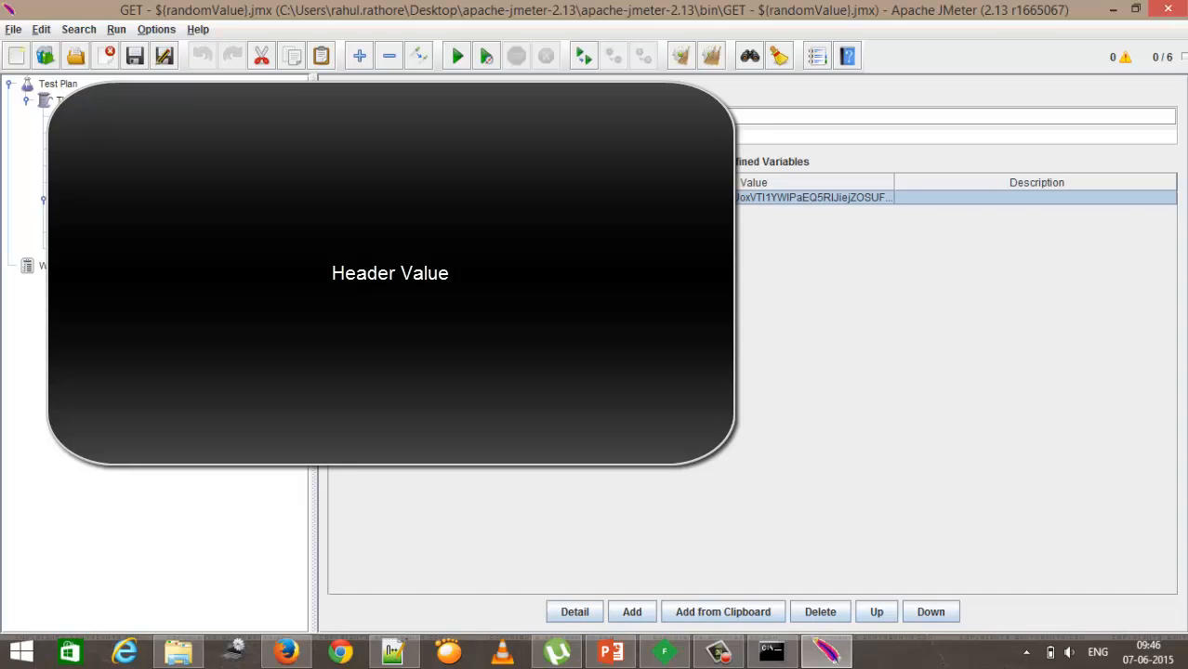
click(107, 200)
click(130, 216)
double_click(762, 186)
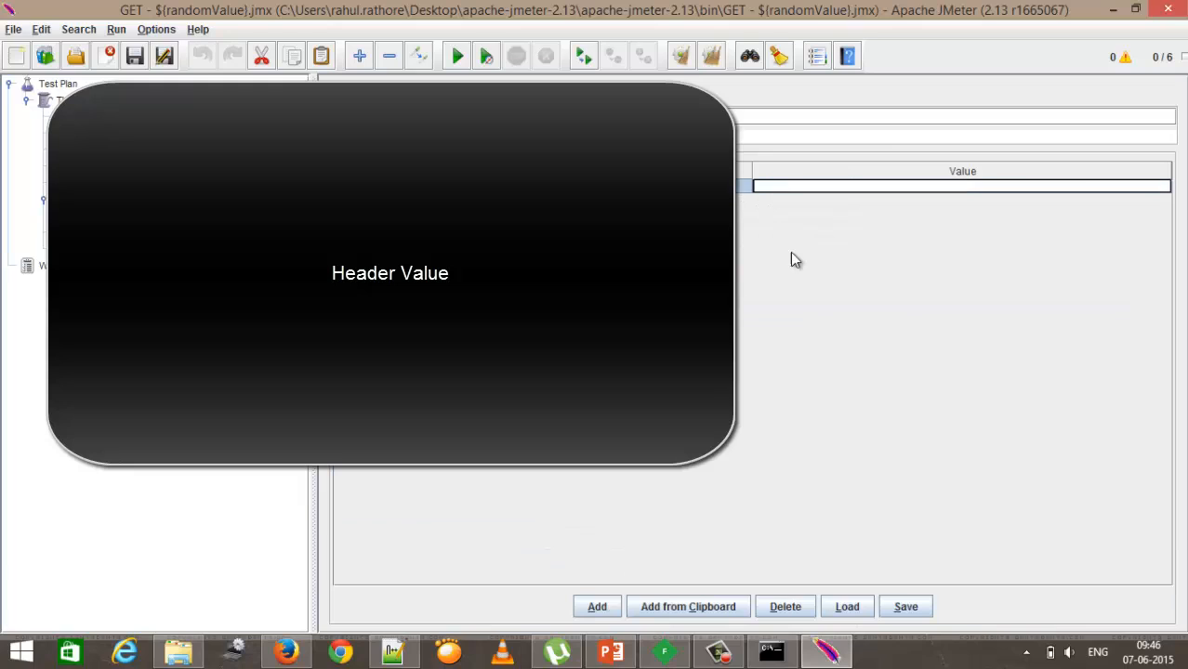
text(${})
text(HeaderValue)
key(Return)
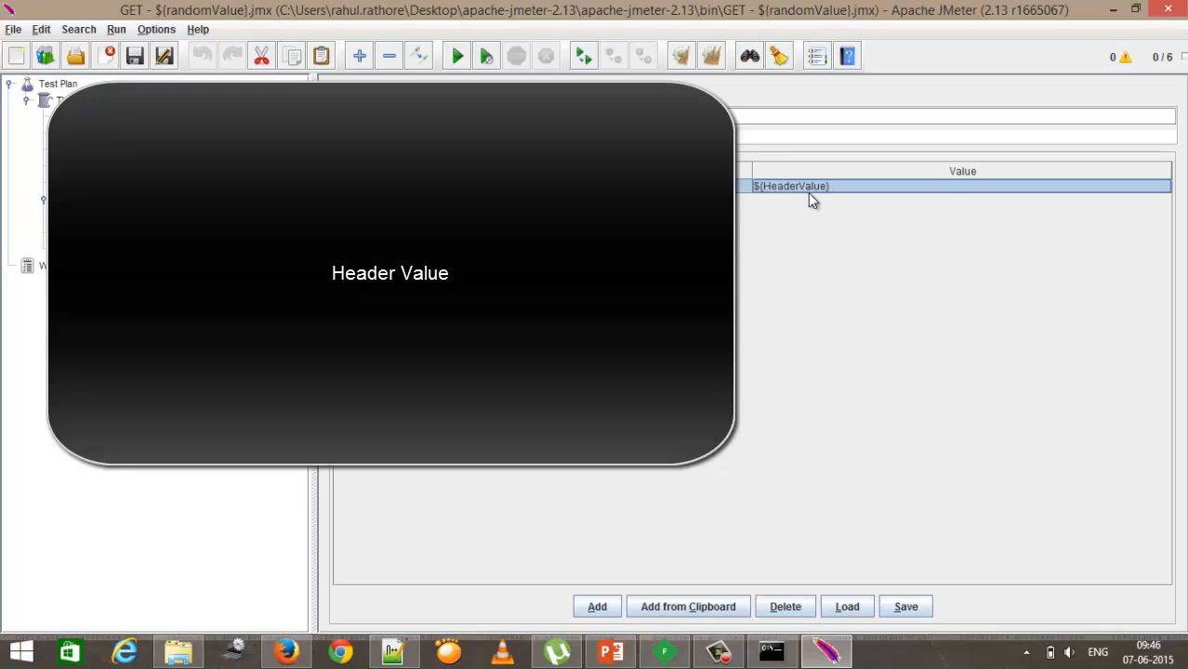
click(123, 117)
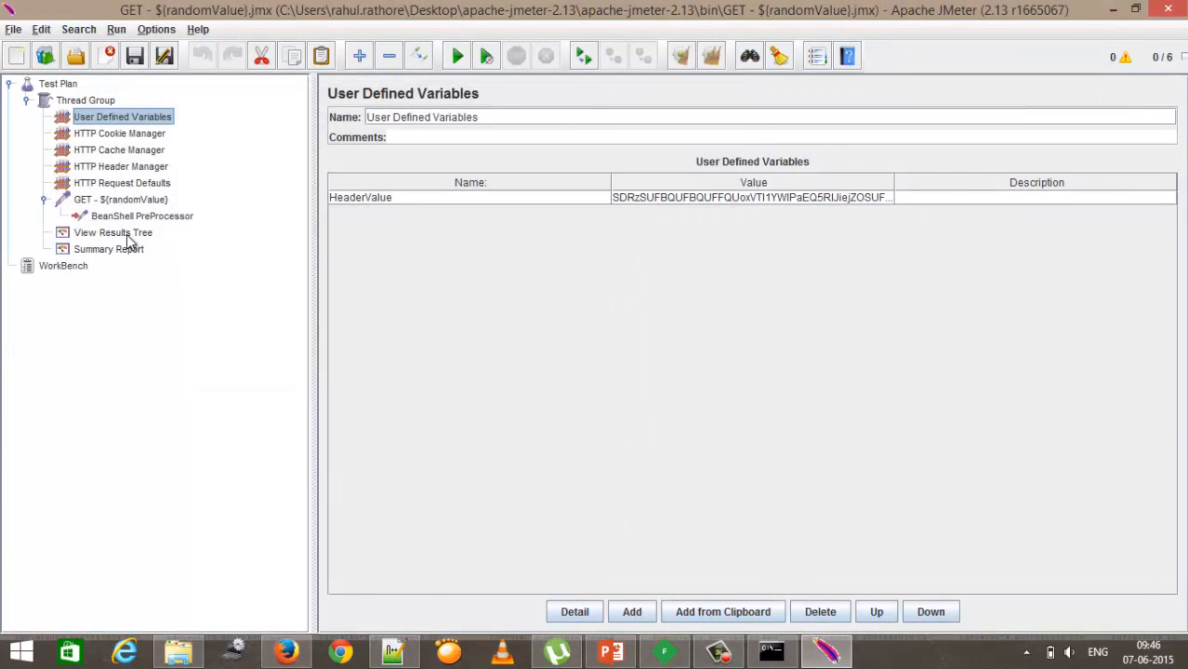
click(113, 233)
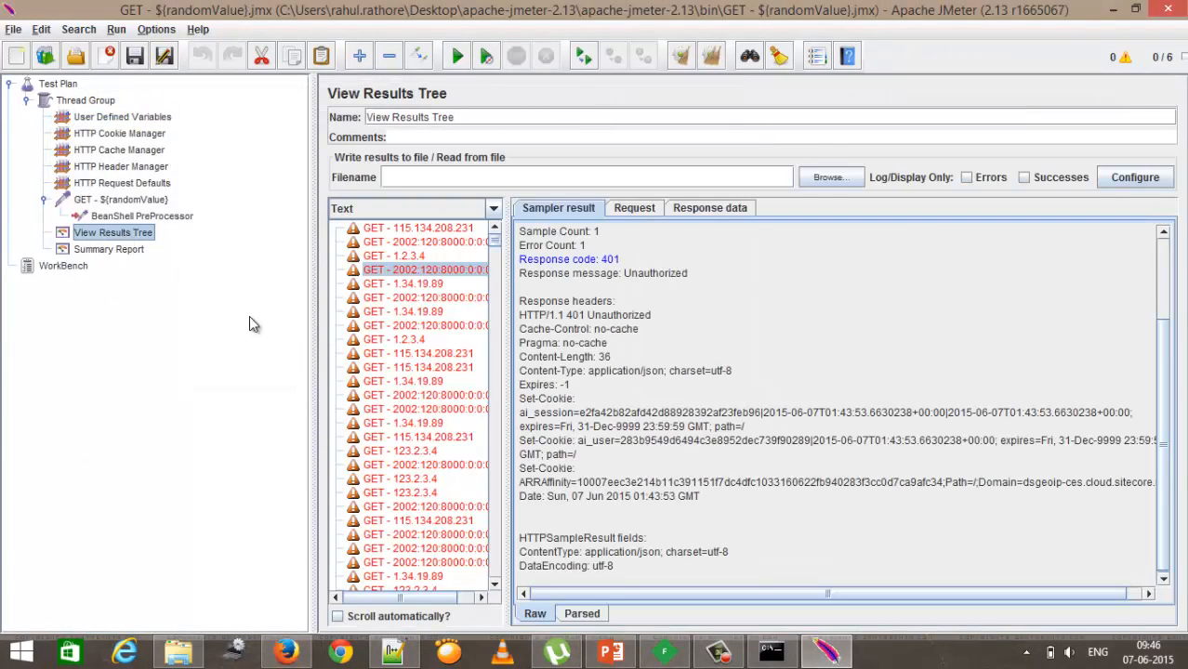
Step: Clear all previous results and start the test run
click(714, 63)
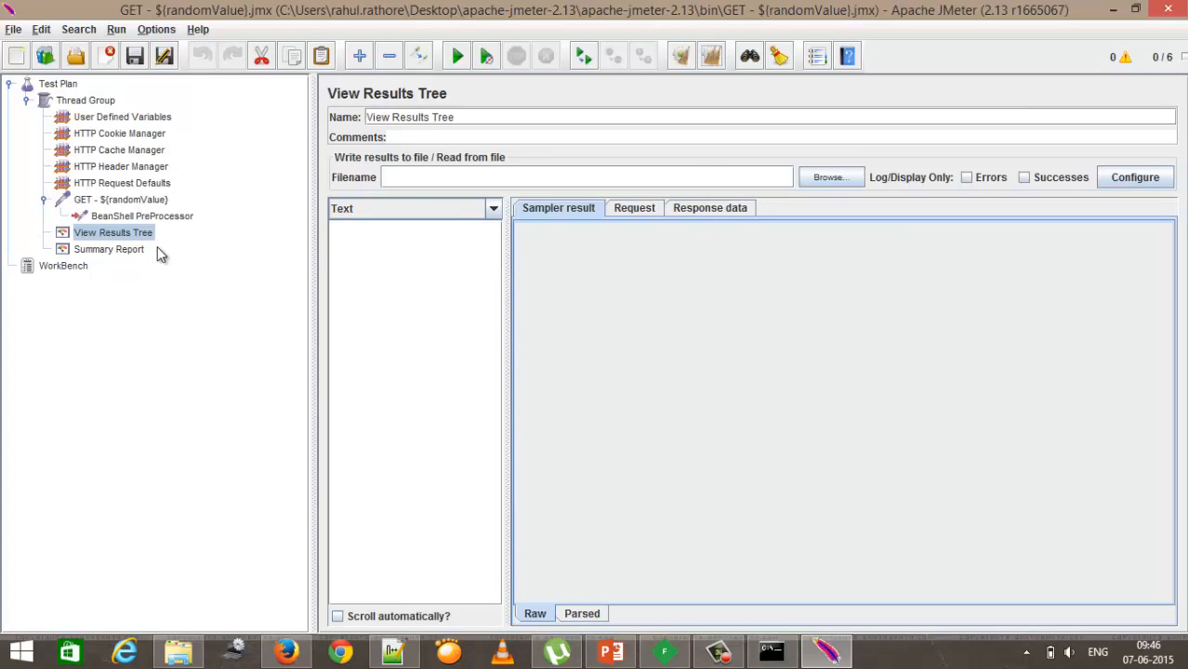
click(461, 59)
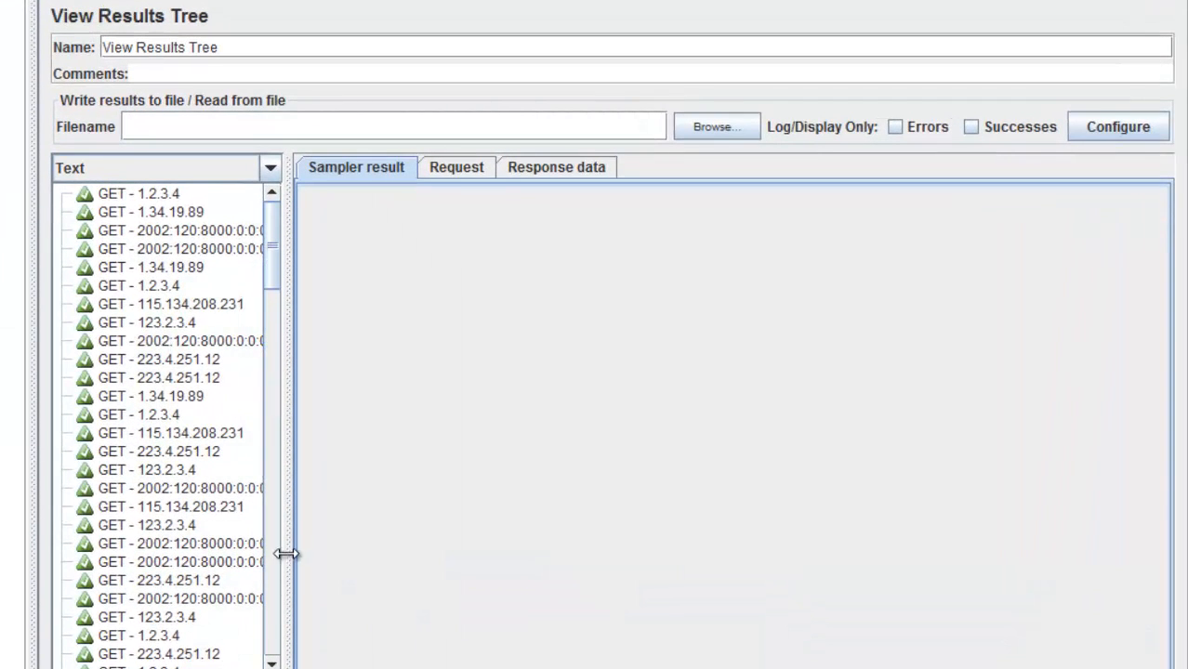
Step: Inspect a successful sample's sampler result, request headers and response data in View Results Tree
drag(292, 547, 342, 548)
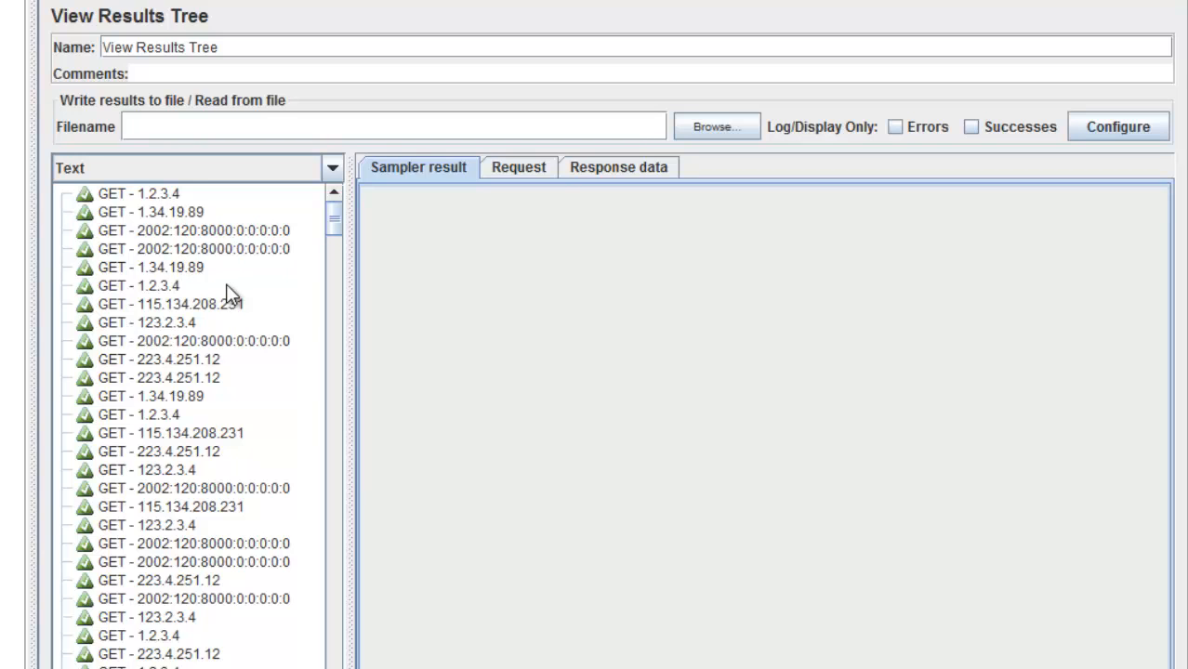
click(160, 193)
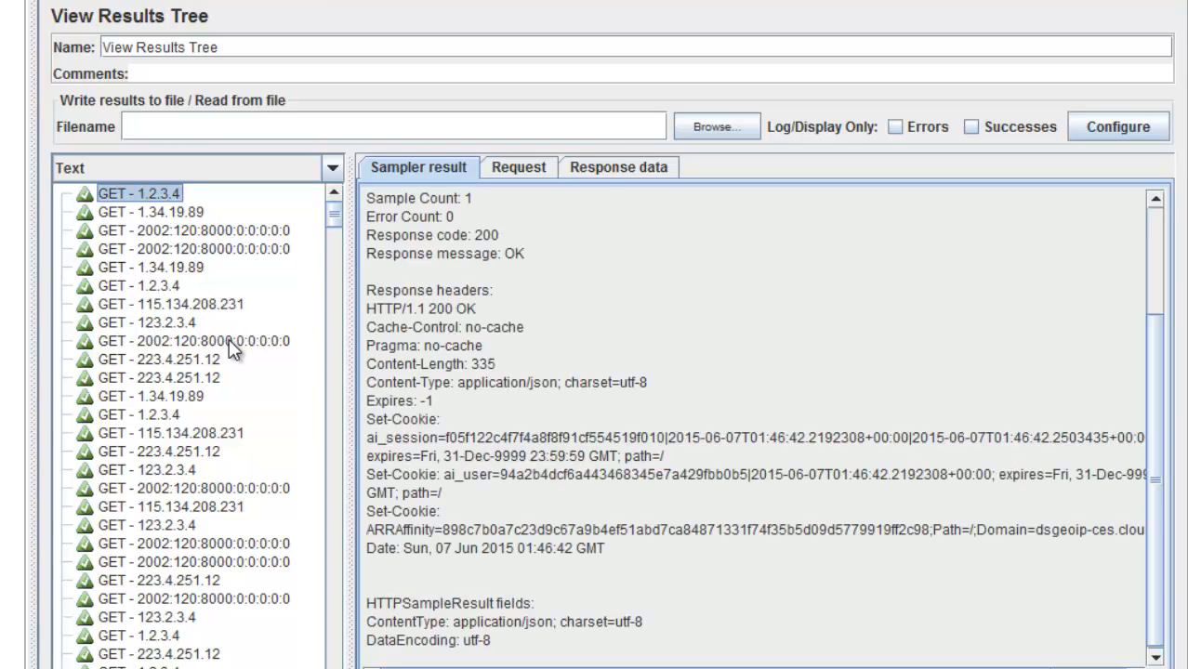
click(177, 214)
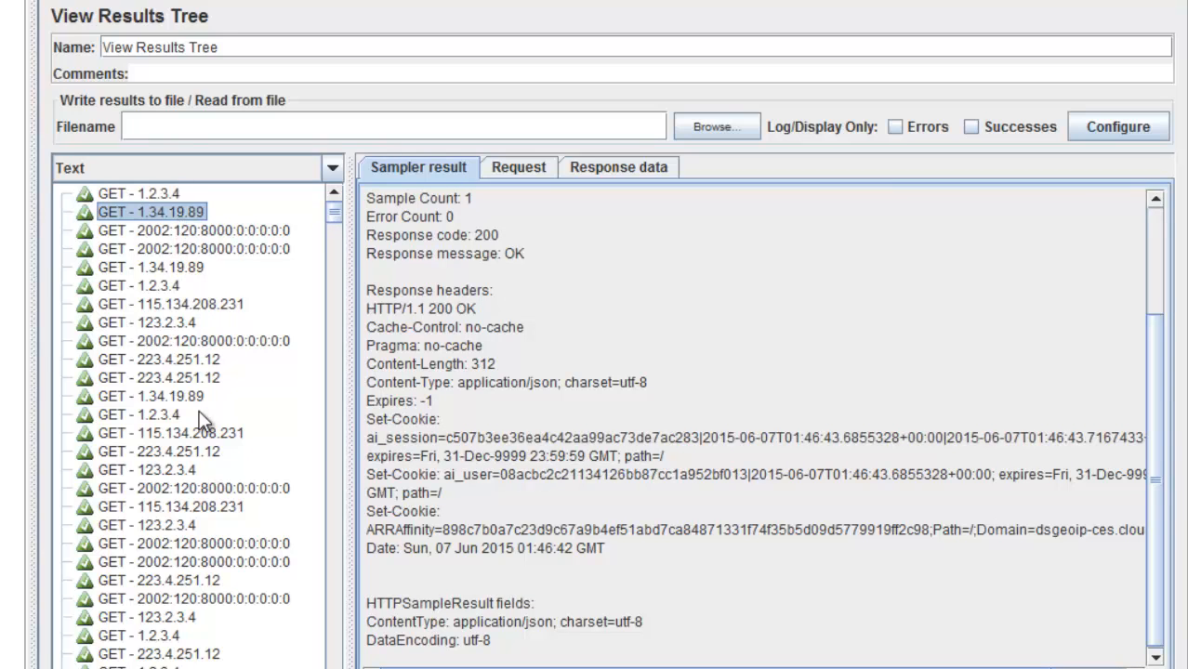
drag(345, 405, 304, 410)
drag(493, 264, 456, 256)
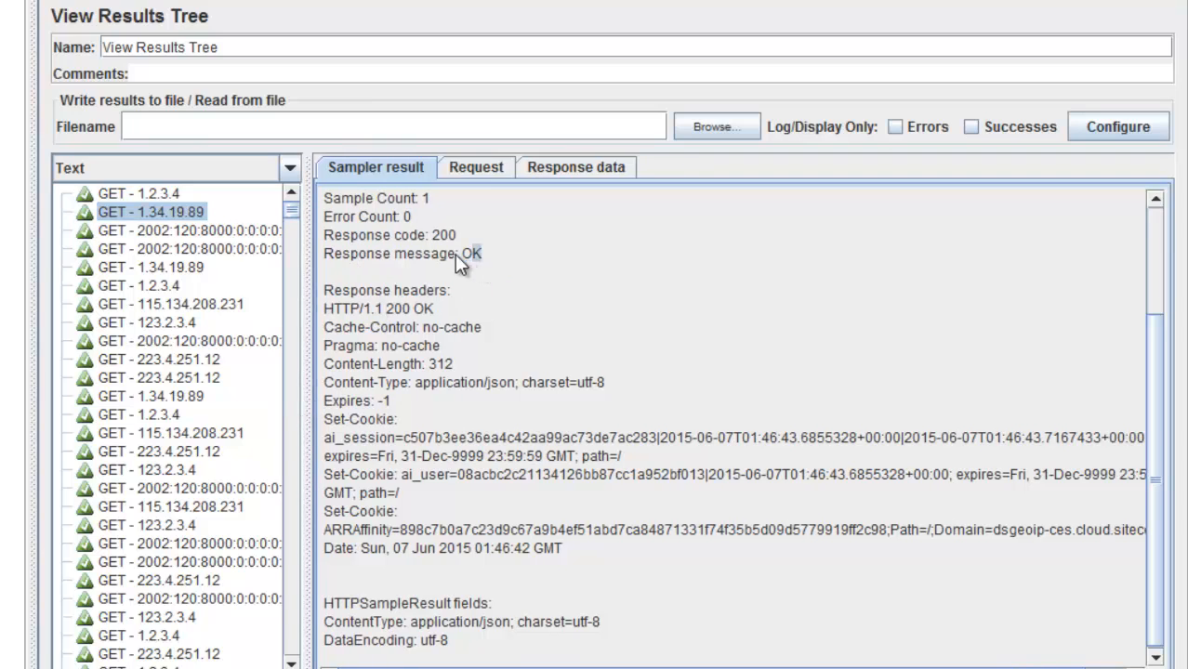
drag(376, 256, 323, 240)
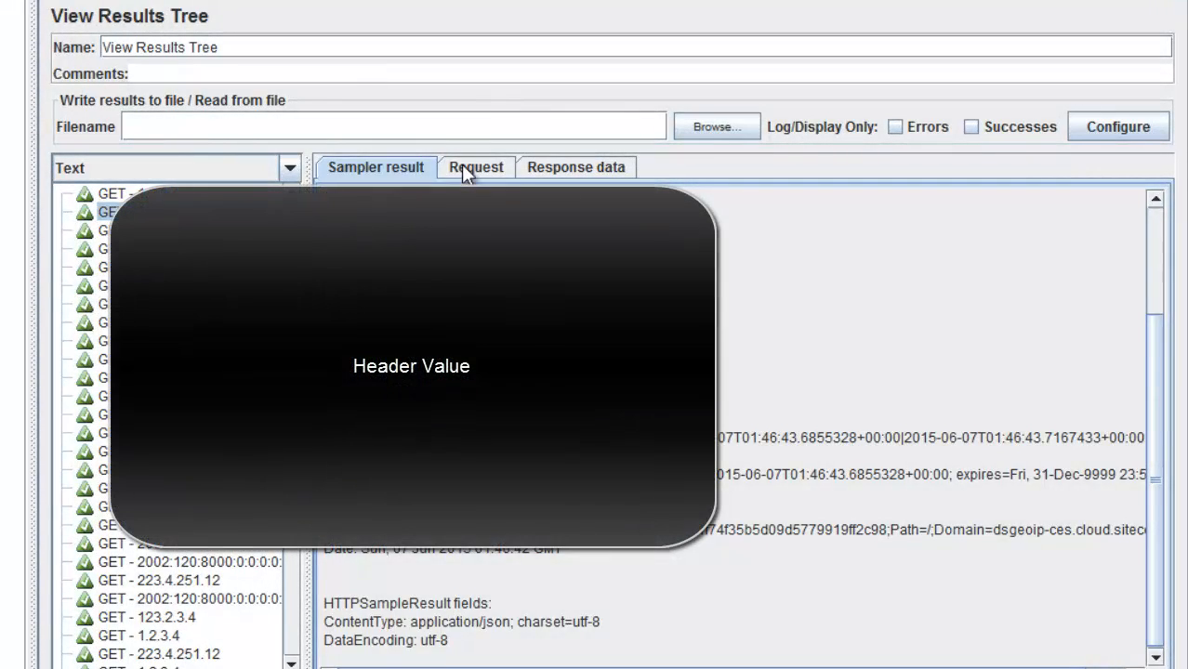
click(464, 167)
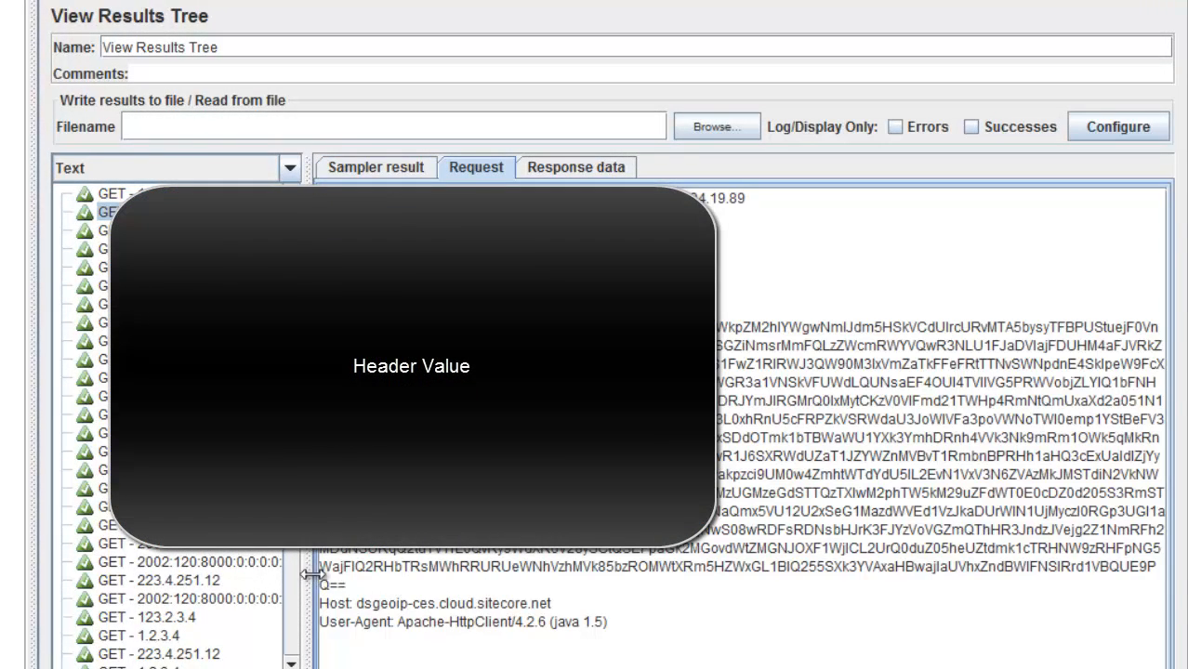
drag(310, 576, 339, 576)
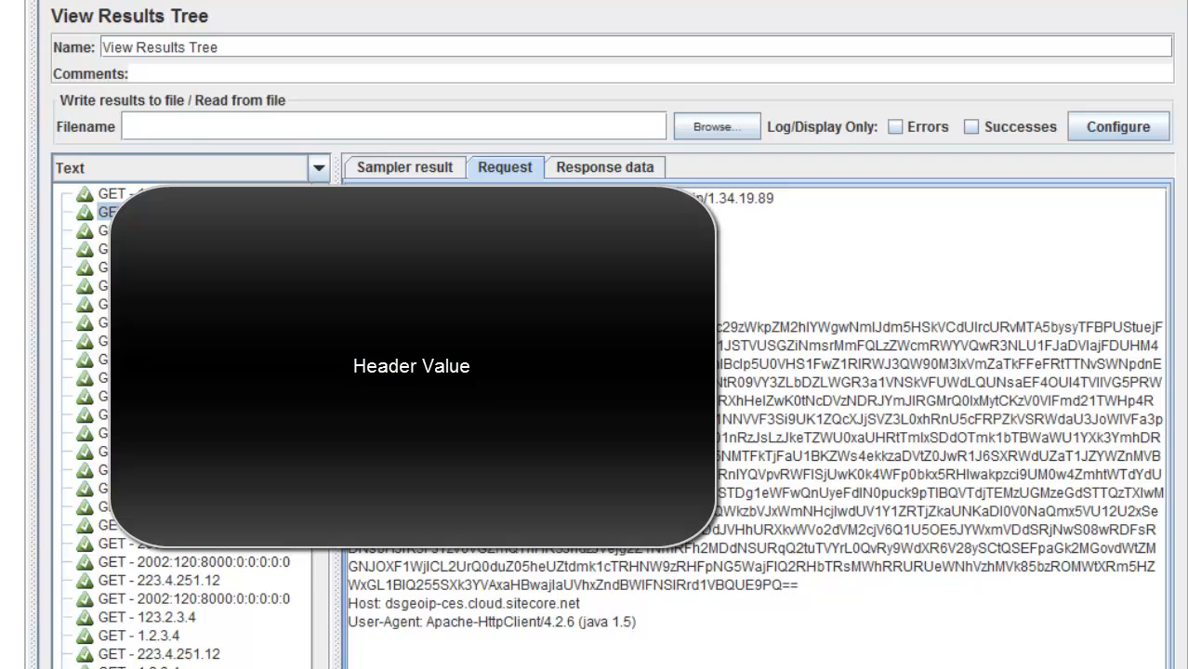
click(618, 169)
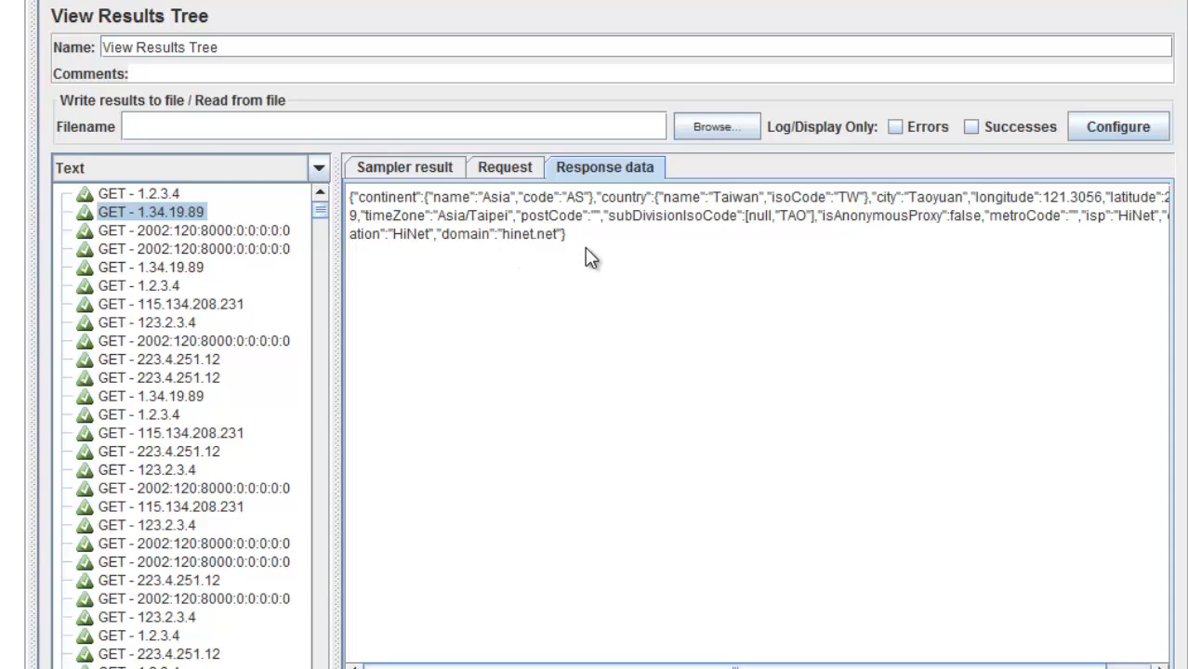
drag(585, 248, 358, 195)
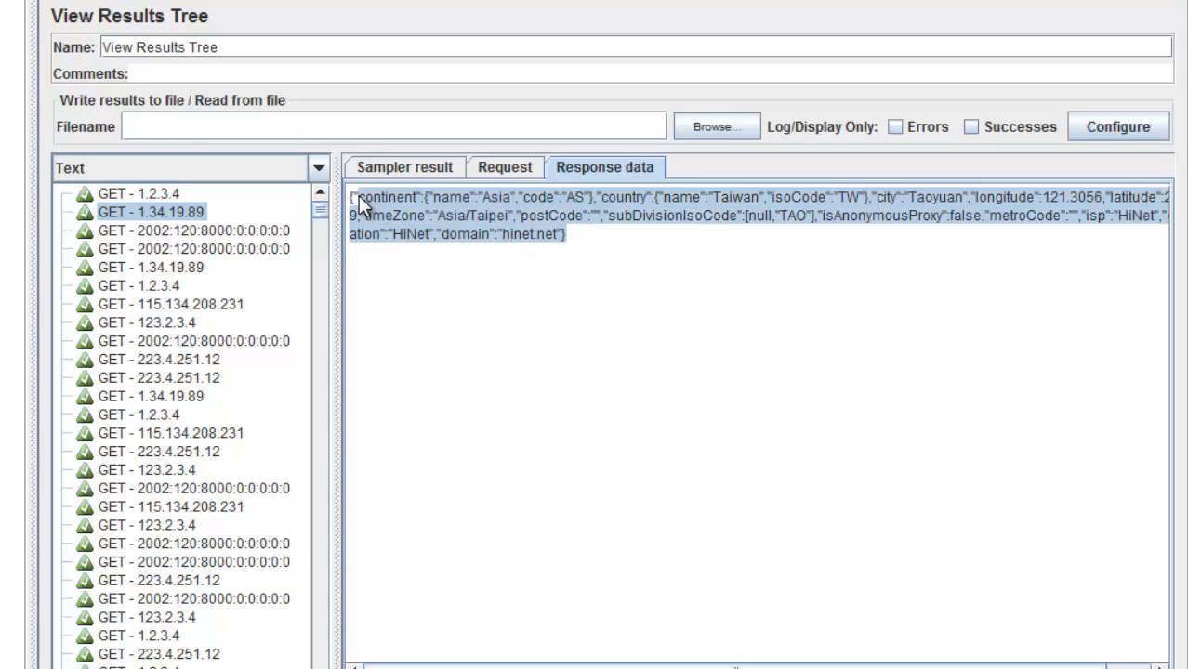
Step: Display the results with the JSON renderer and review several samples' response data
click(319, 170)
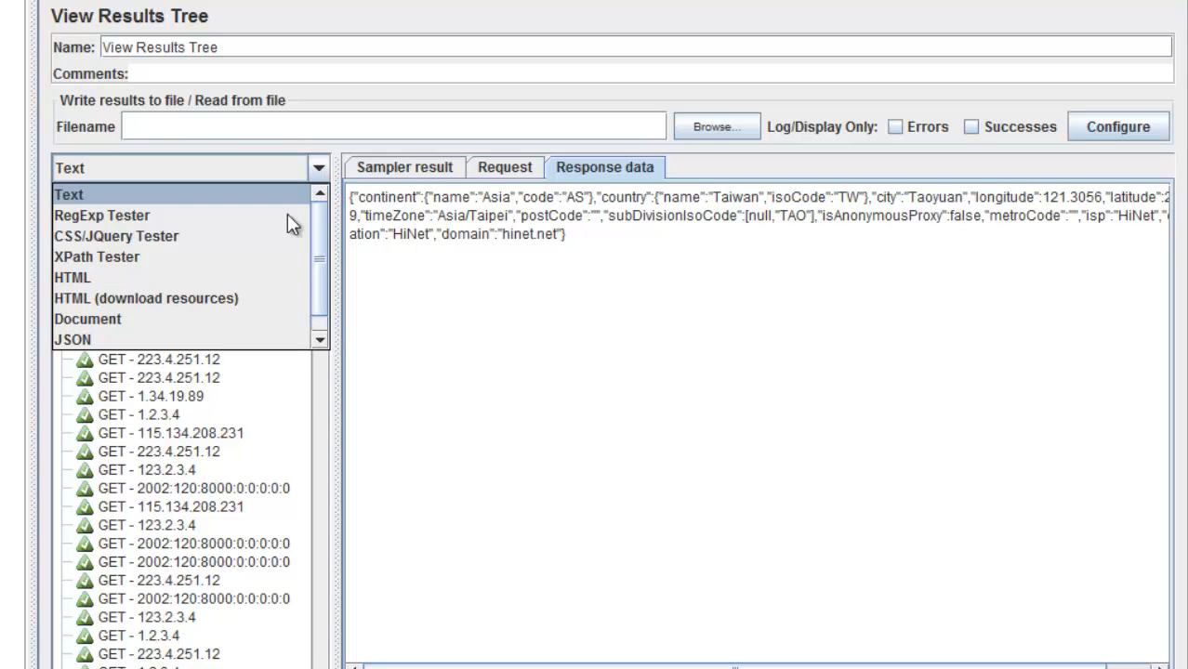
click(144, 339)
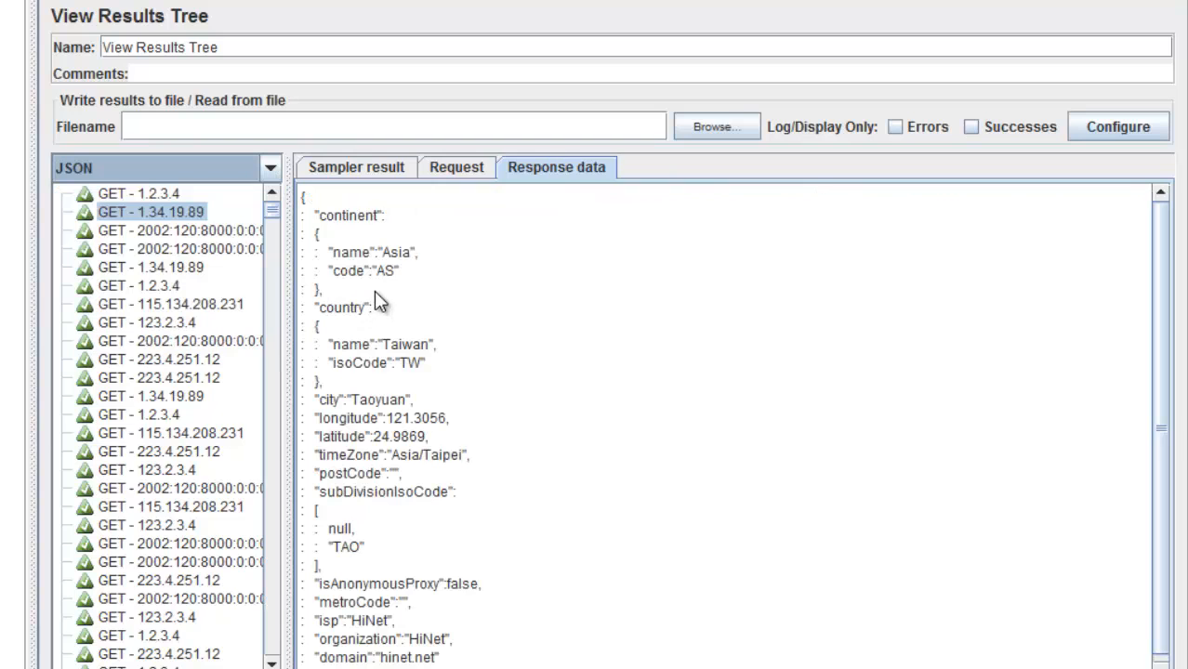
scroll(373, 291, down, 3)
drag(399, 655, 342, 301)
click(186, 252)
click(175, 271)
click(165, 354)
click(179, 451)
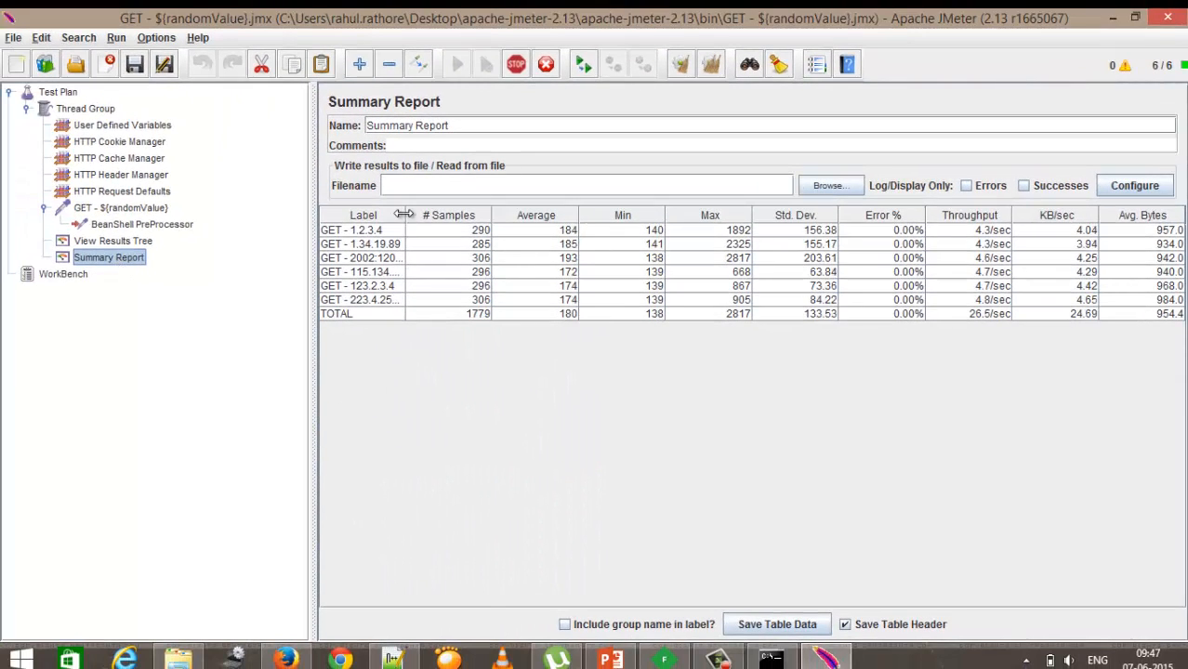
Step: Examine the Summary Report statistics and the Thread Group's thread, ramp-up and loop settings
drag(405, 215, 487, 215)
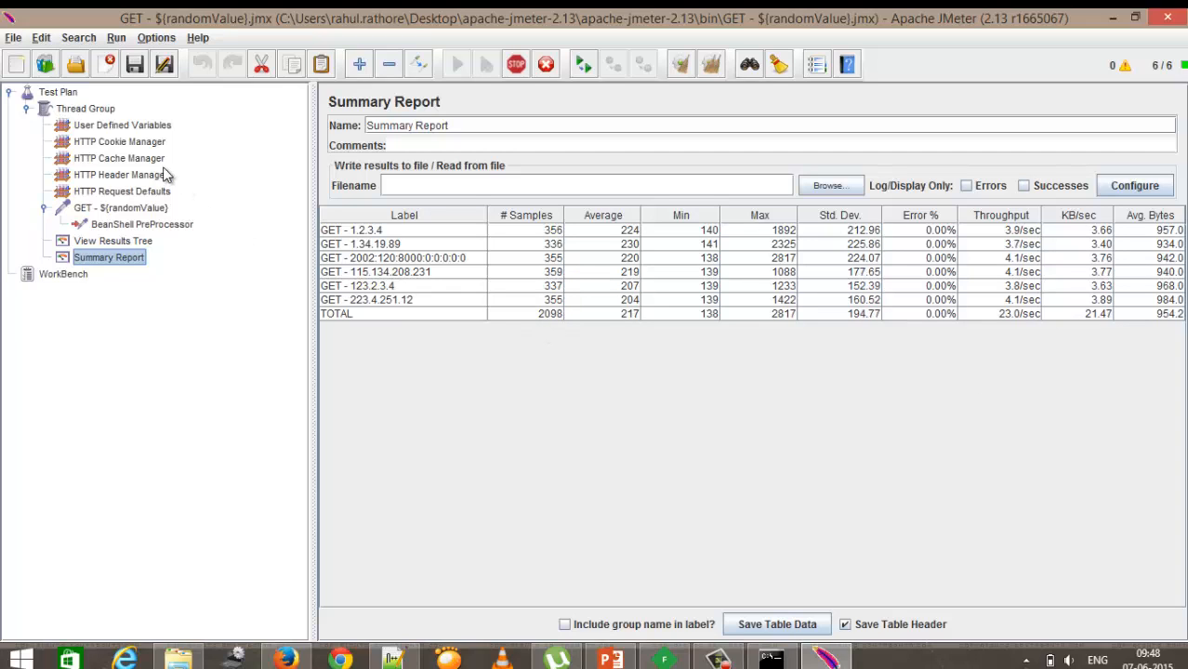
click(106, 112)
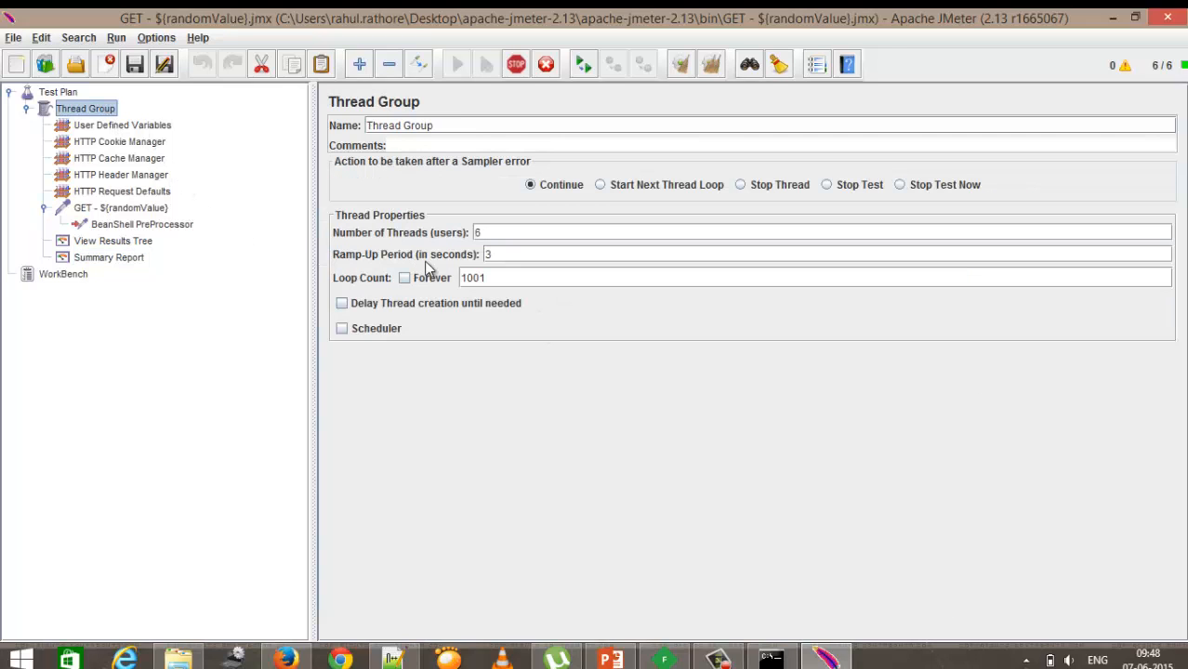
double_click(480, 234)
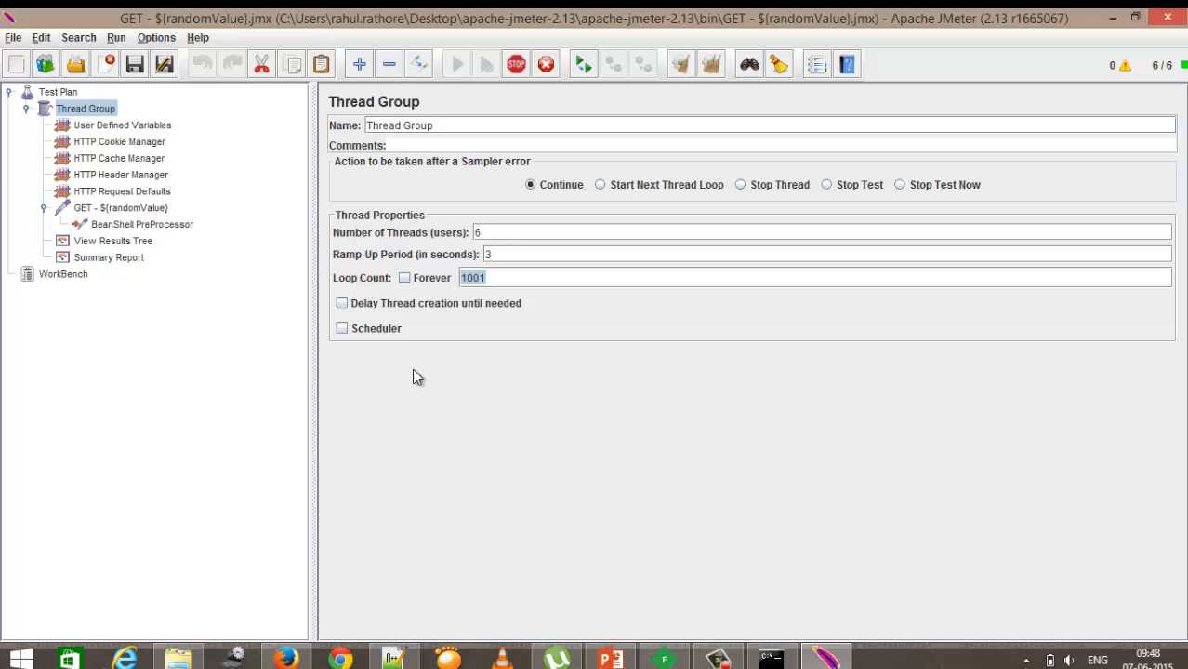
Step: Review the BeanShell PreProcessor script, the HTTP Request settings and individual result samples
click(133, 243)
click(145, 233)
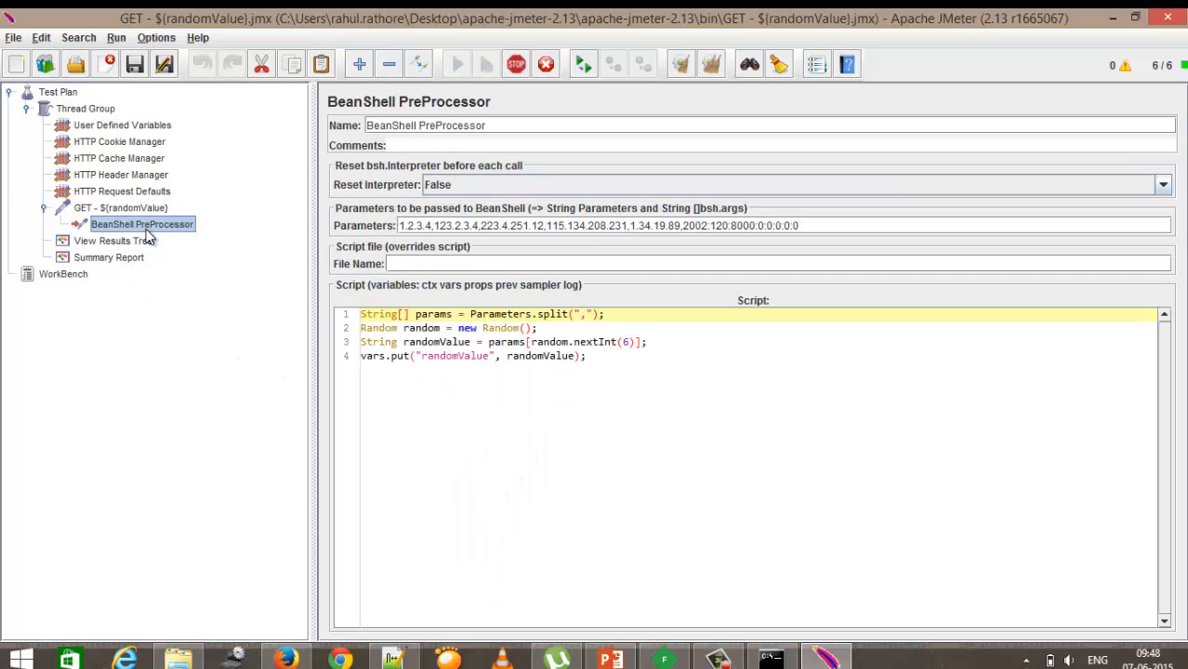
click(139, 208)
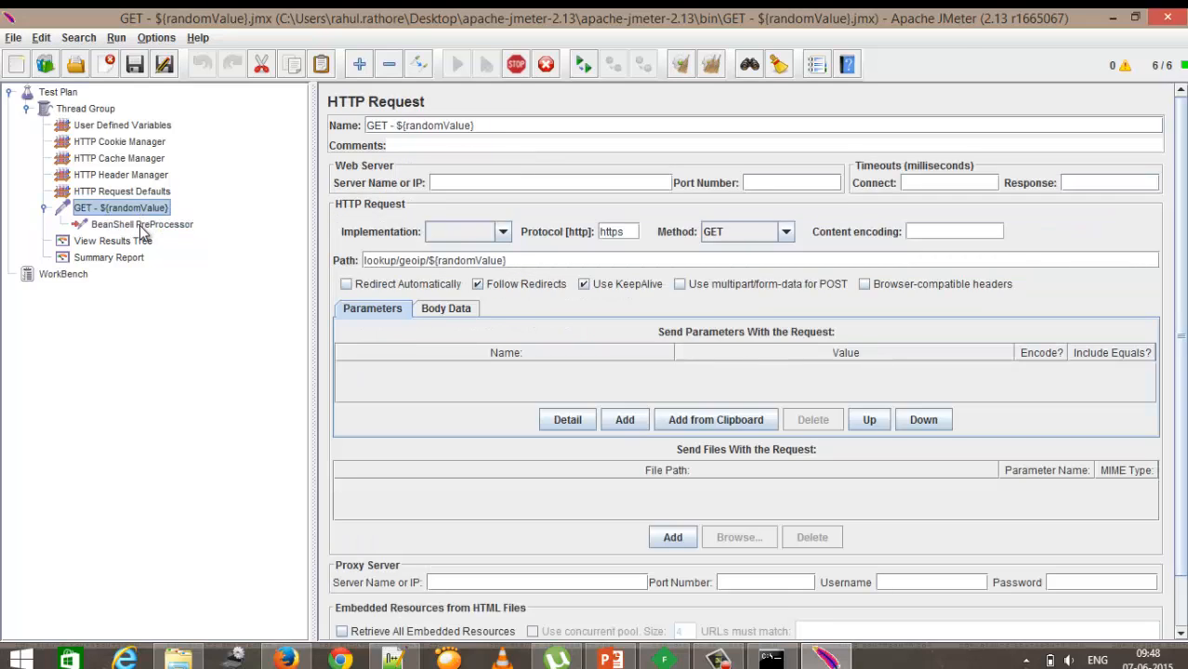
click(145, 227)
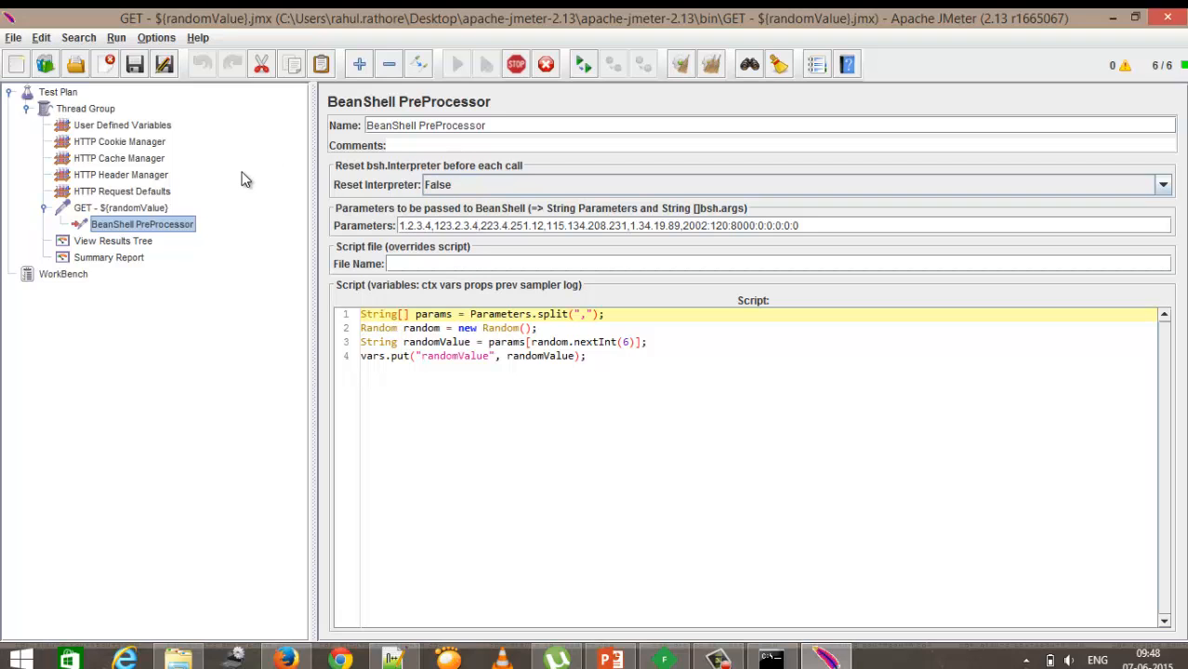
click(113, 241)
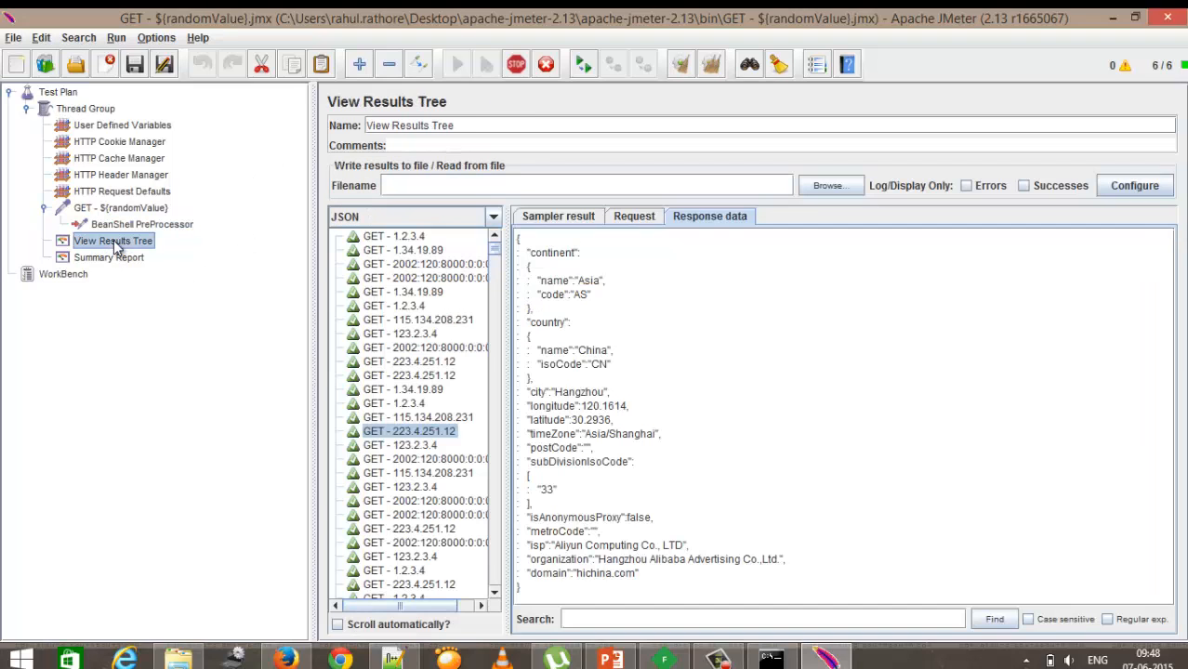
click(376, 239)
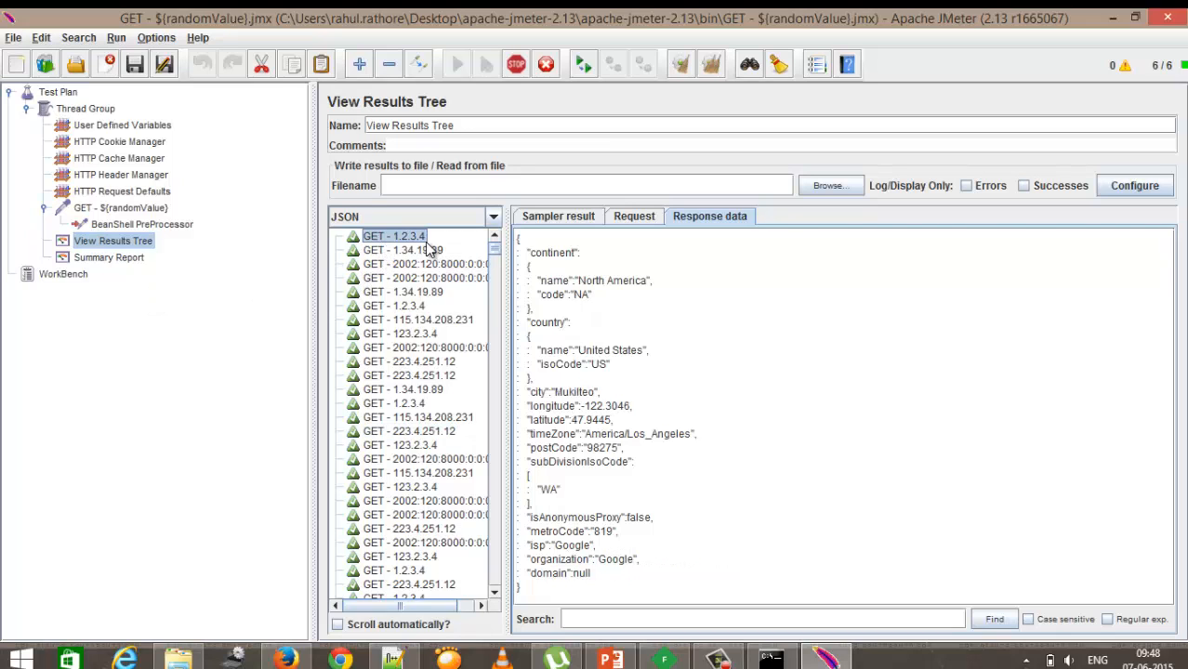
Step: Examine where randomValue is used in the HTTP Request name and the BeanShell script, and review the results
click(163, 210)
drag(504, 125, 362, 125)
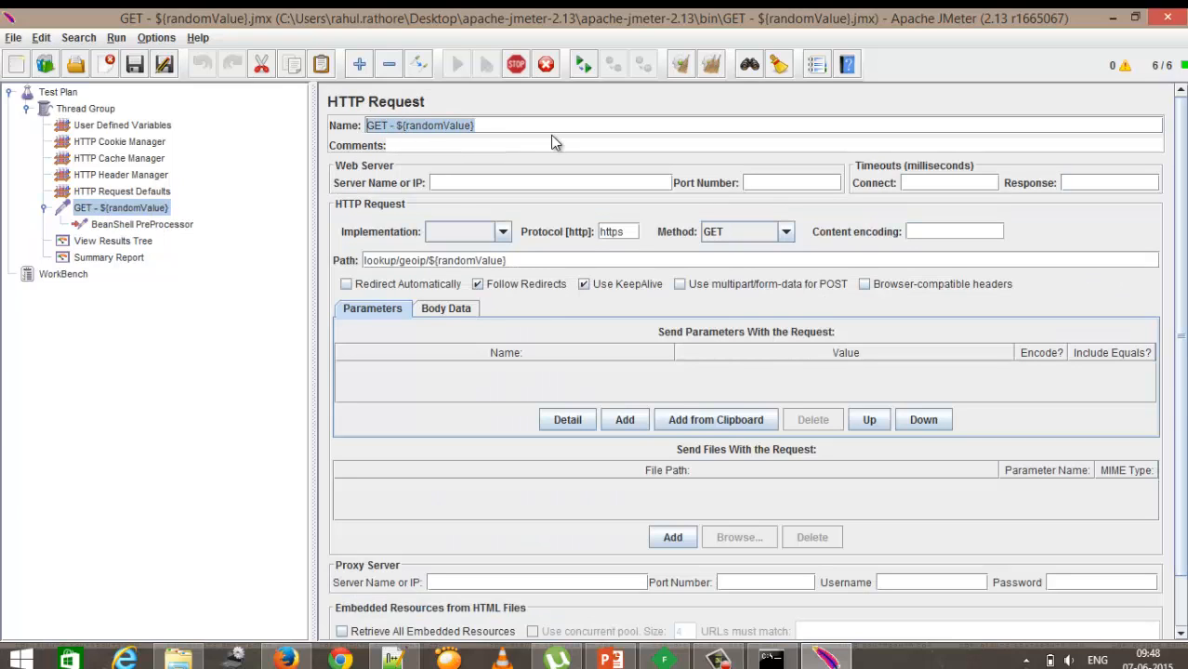
click(523, 126)
drag(487, 126, 406, 129)
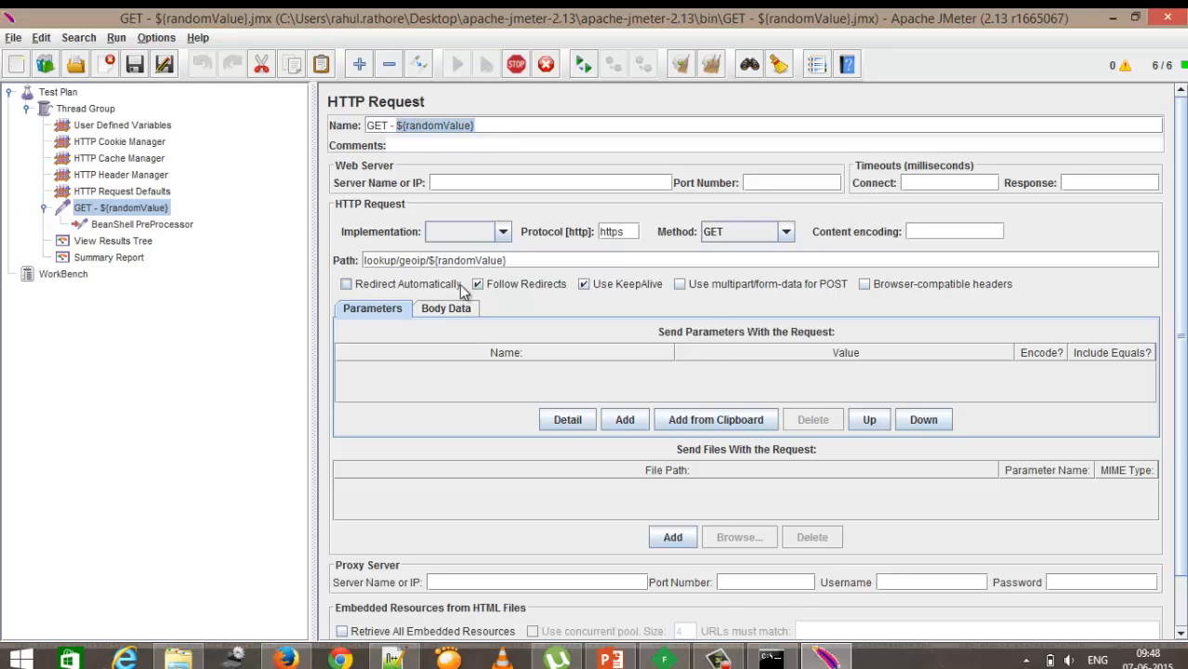
click(131, 227)
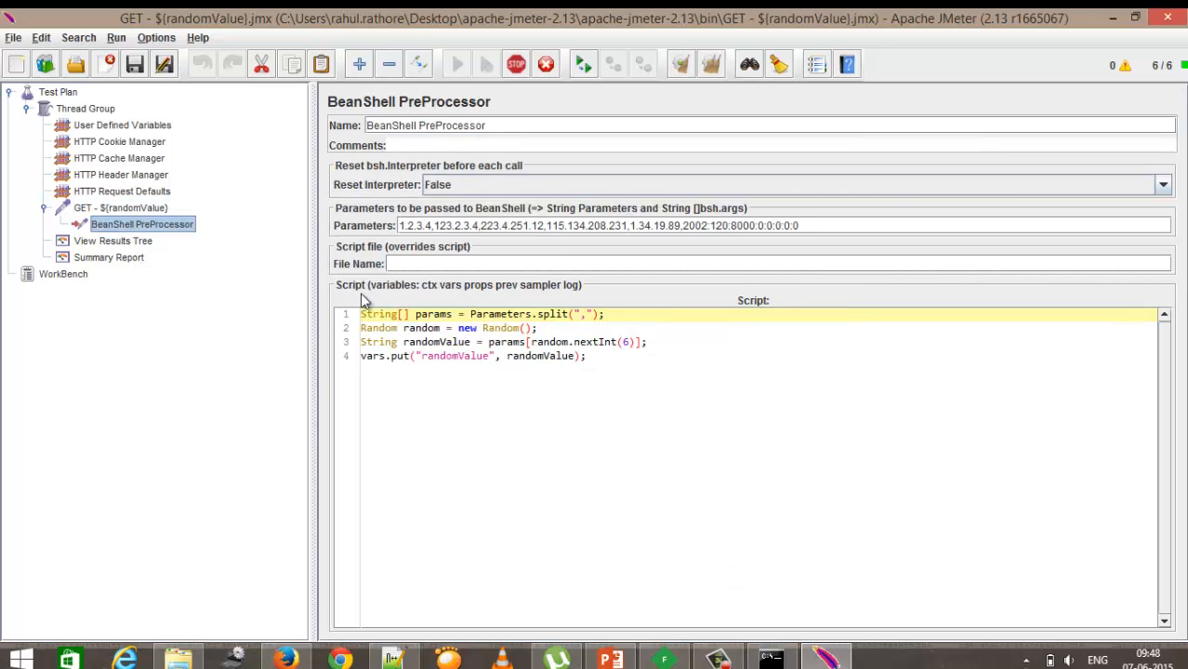
double_click(441, 357)
click(114, 241)
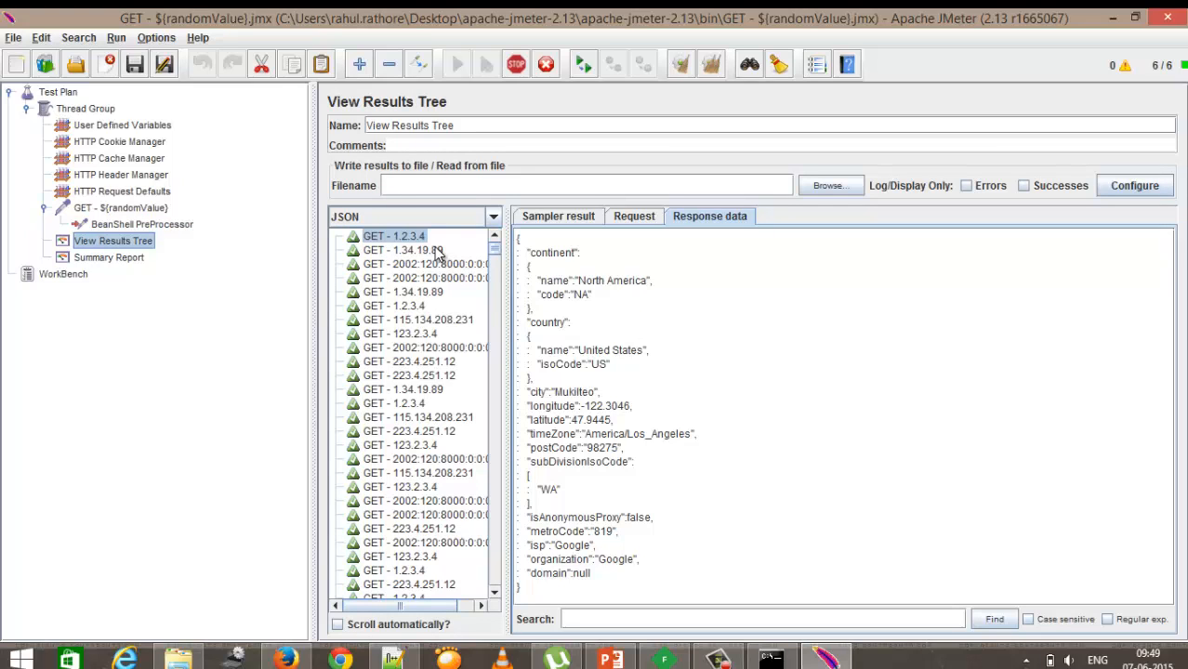
click(102, 259)
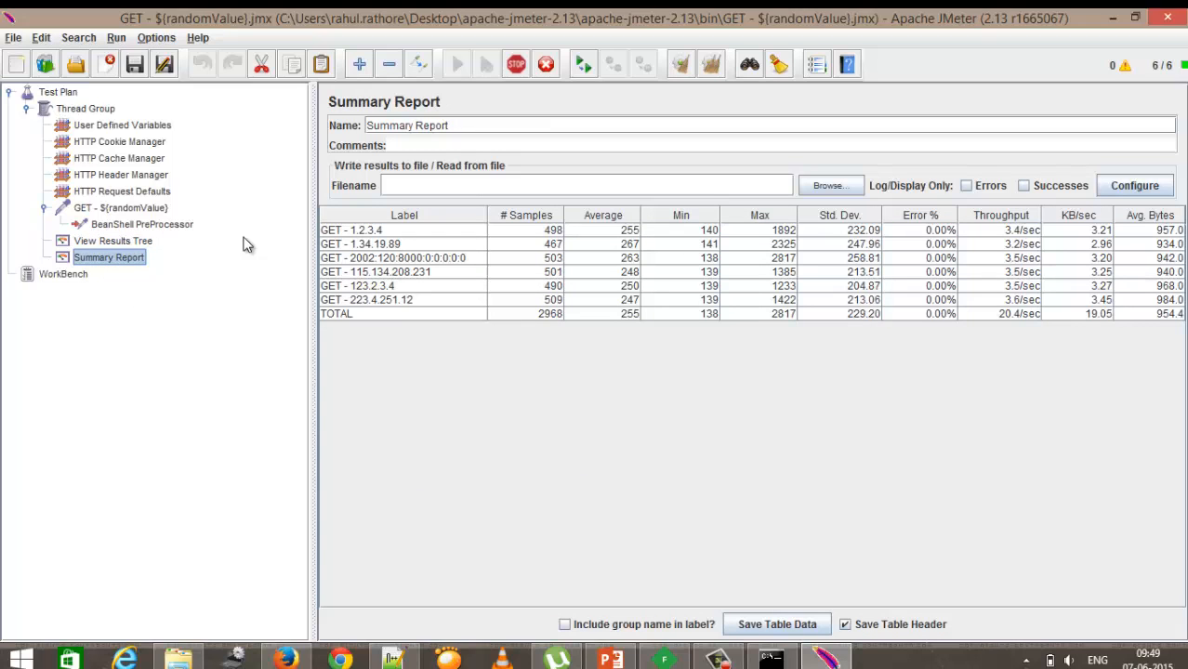
Step: Review the user-defined variable, header, cookie, cache and request-default elements and the HTTP Request path
click(130, 127)
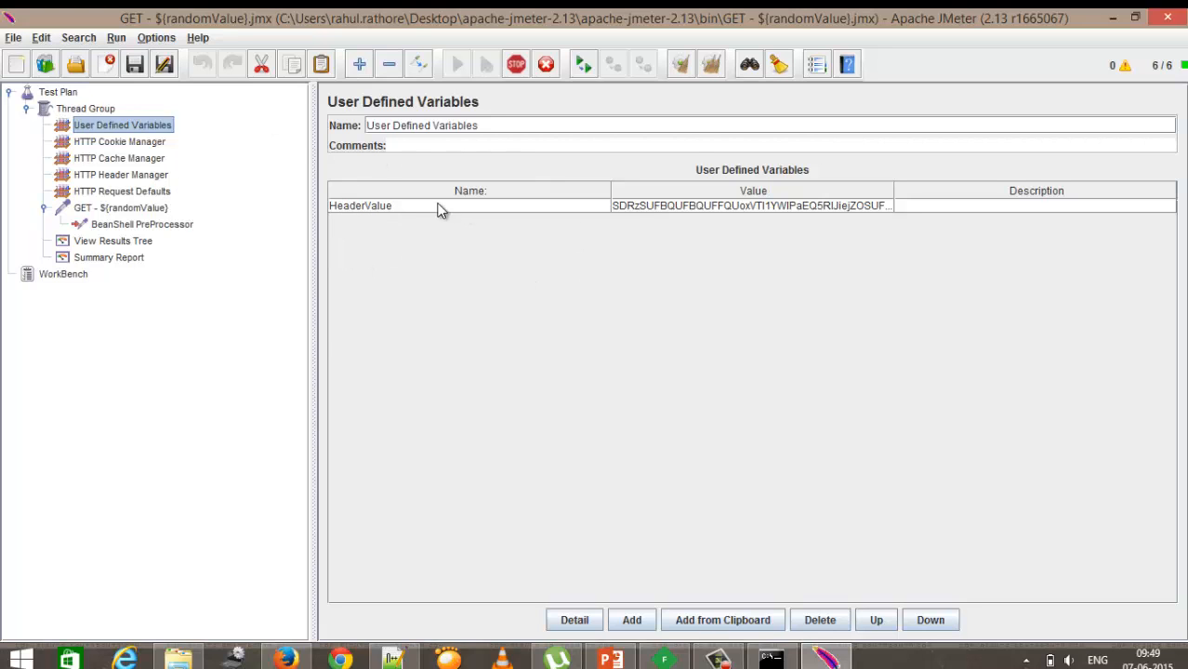
click(156, 176)
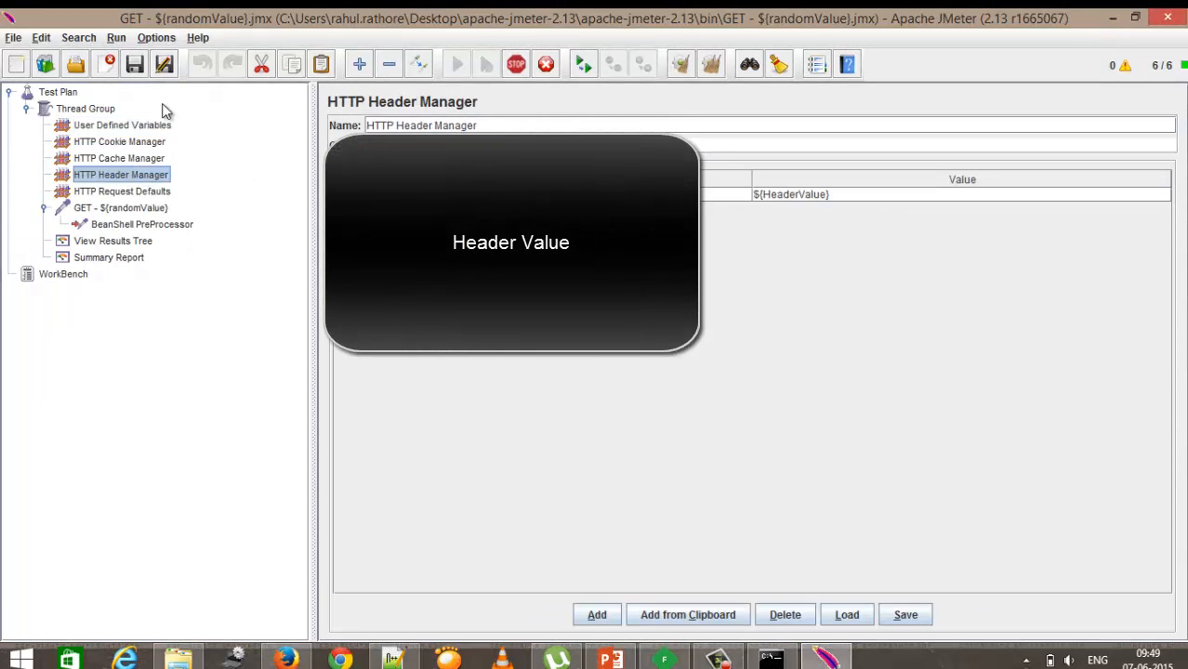
click(845, 197)
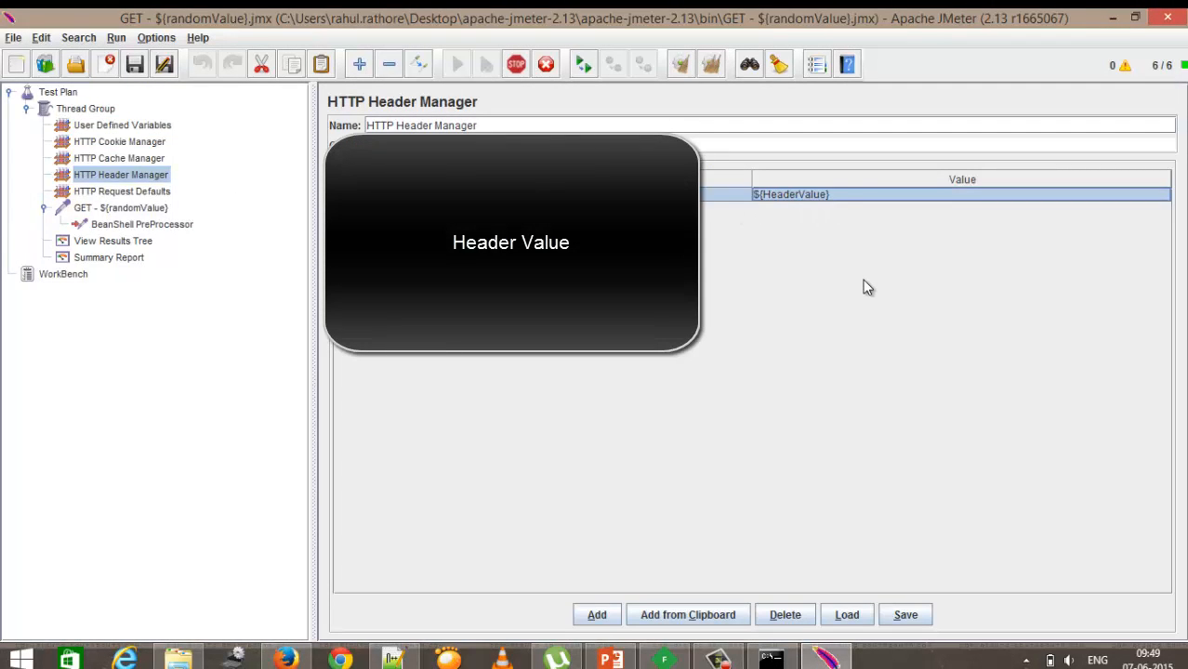
click(158, 158)
click(156, 144)
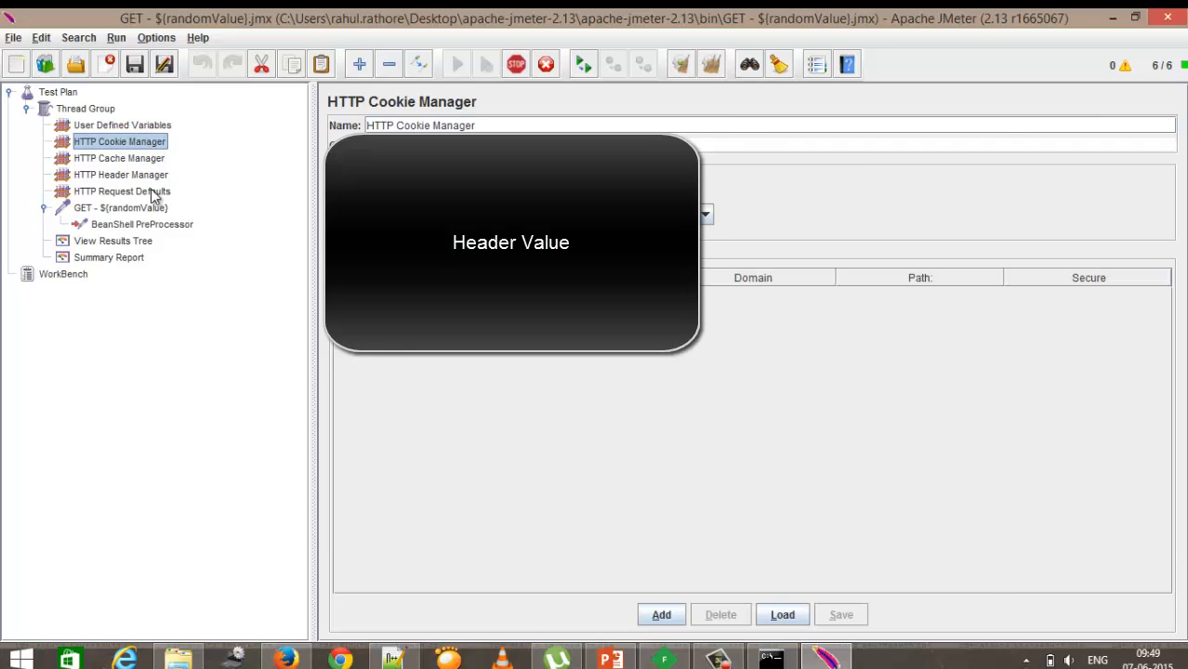
click(158, 191)
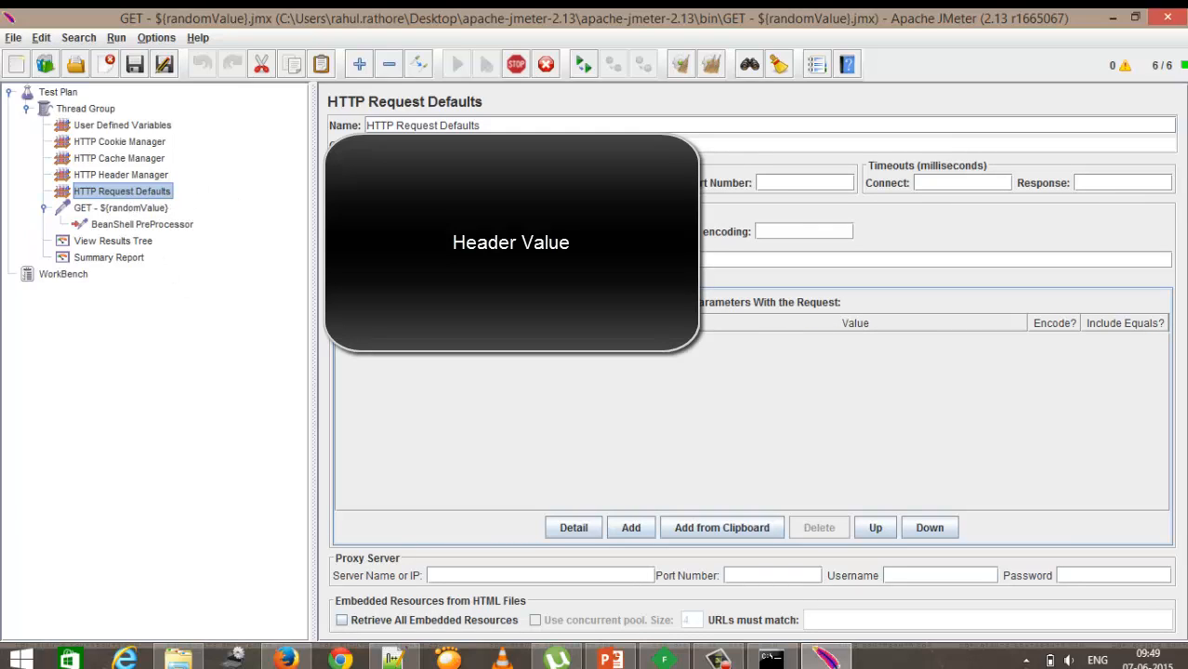
click(558, 183)
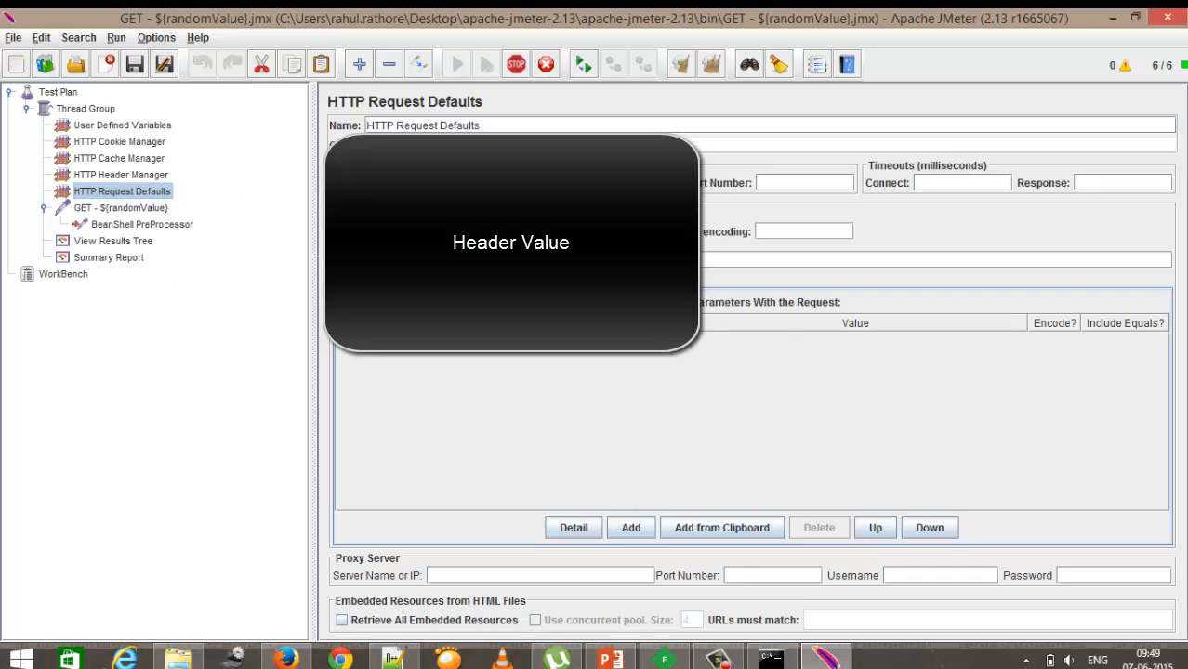
click(137, 209)
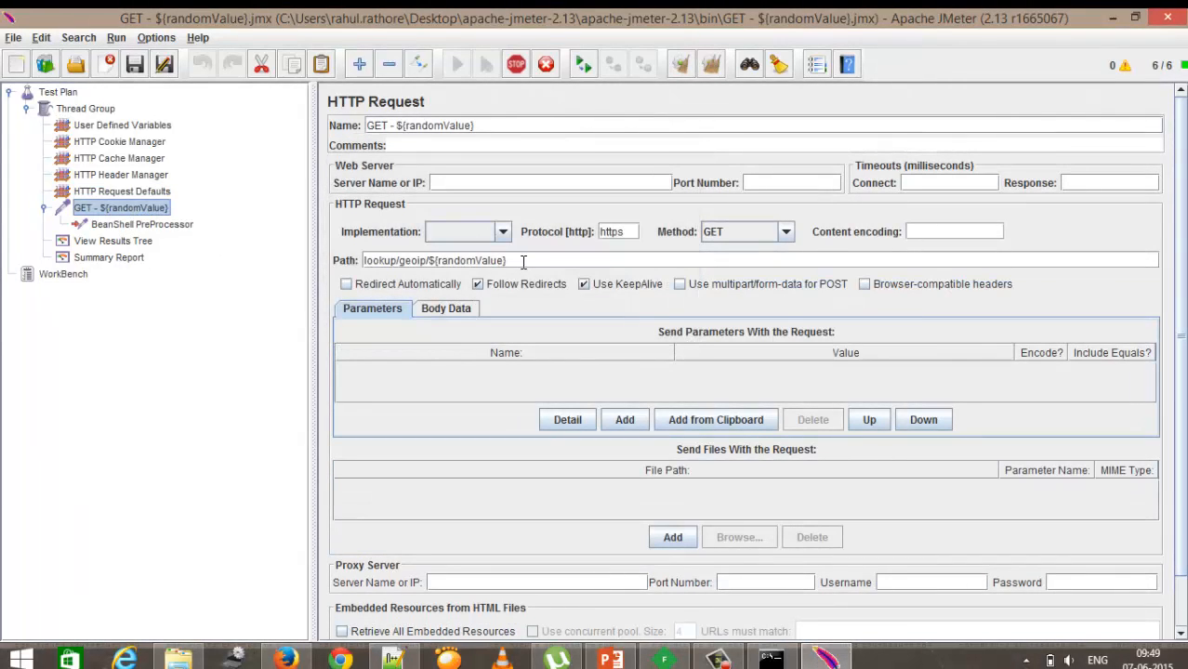
drag(521, 260, 426, 260)
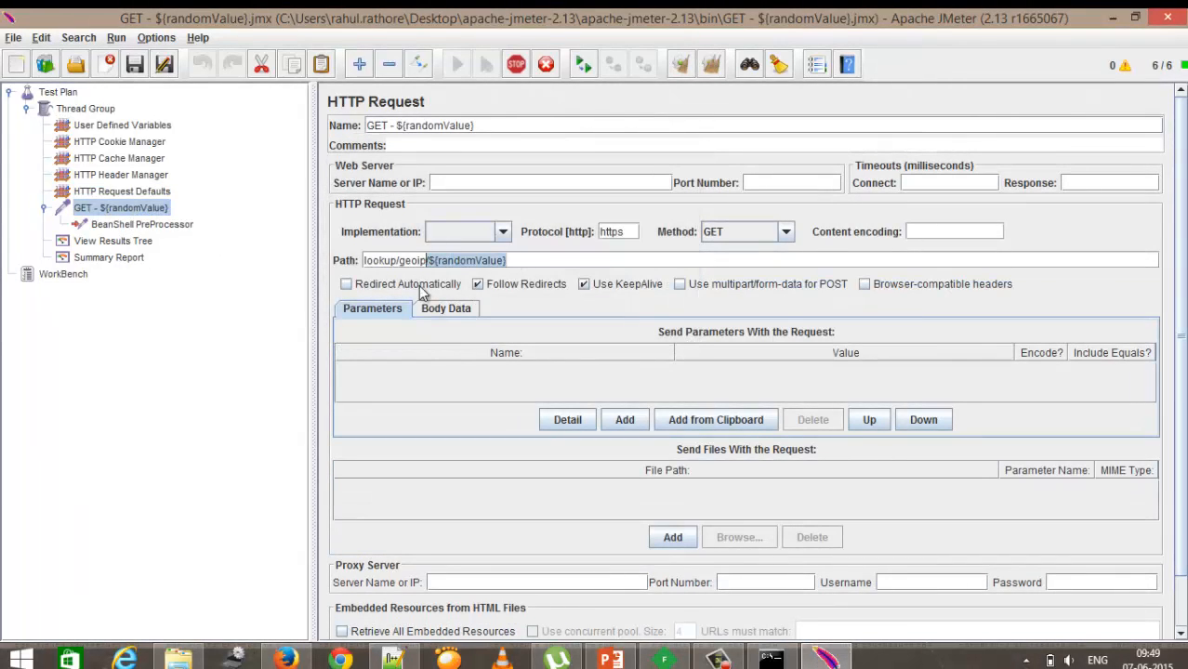
Step: Review the result samples, the Summary Report statistics and the HTTP Cookie Manager options after the run
click(133, 242)
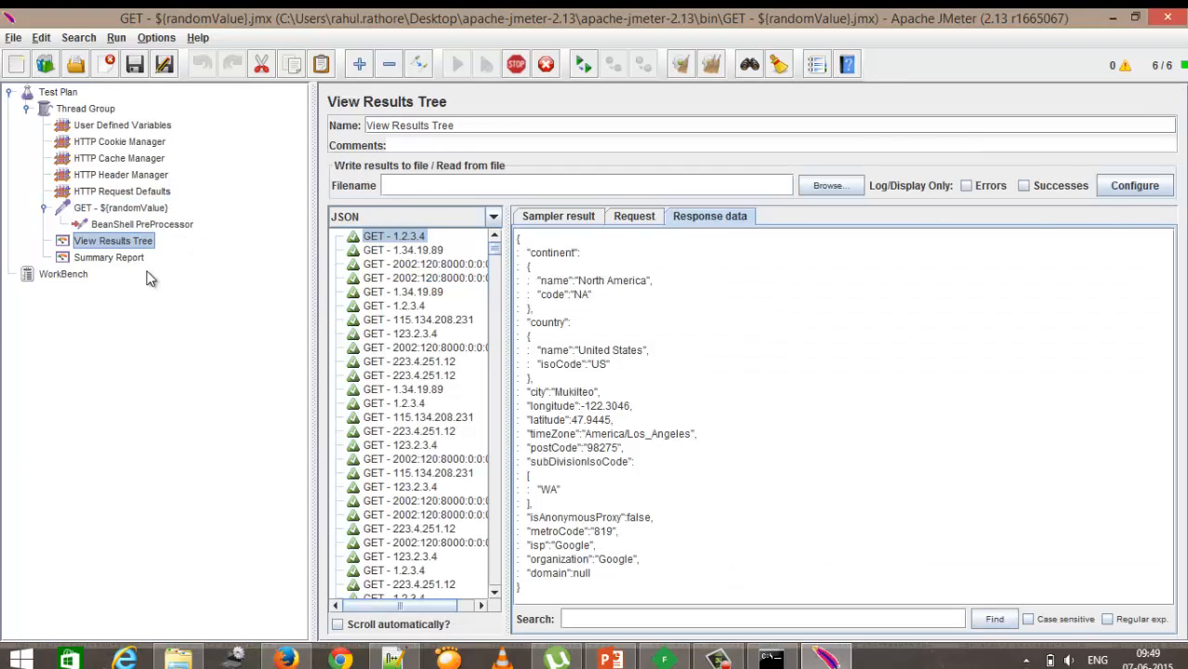
click(137, 257)
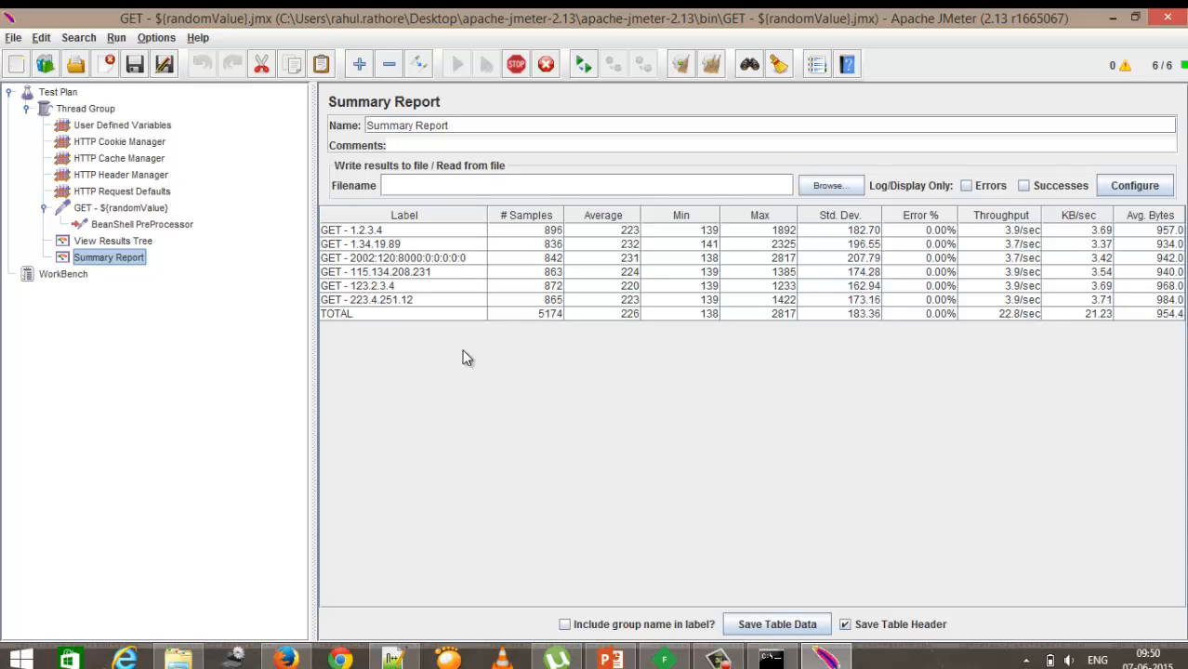
click(149, 128)
click(144, 143)
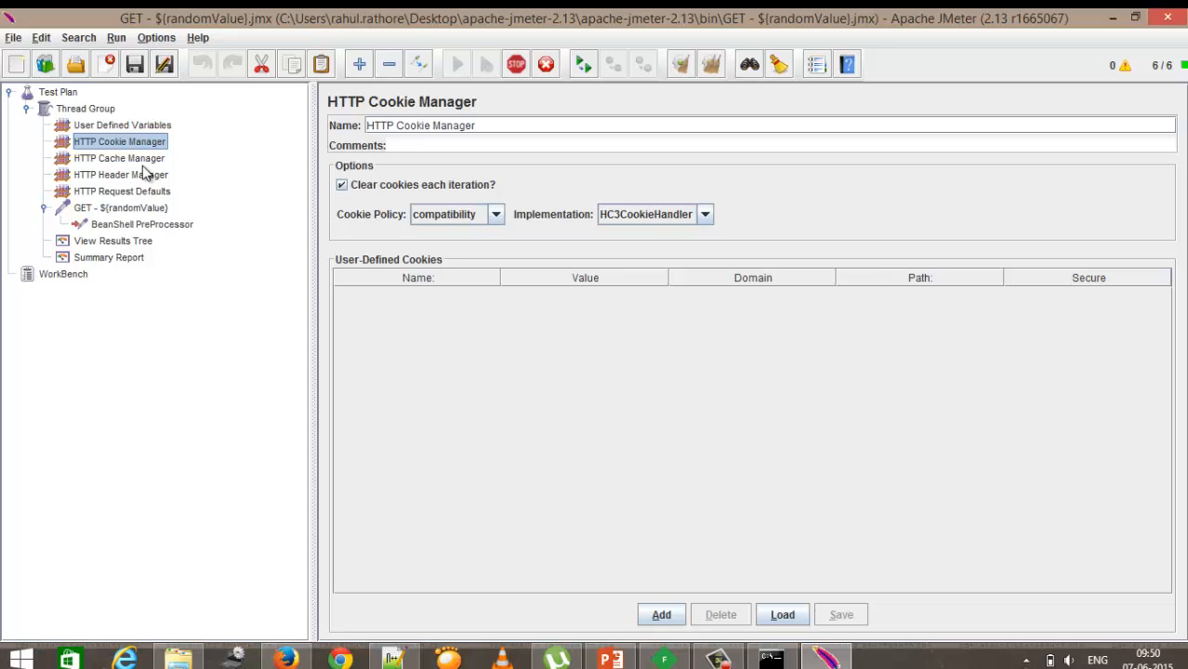
click(109, 257)
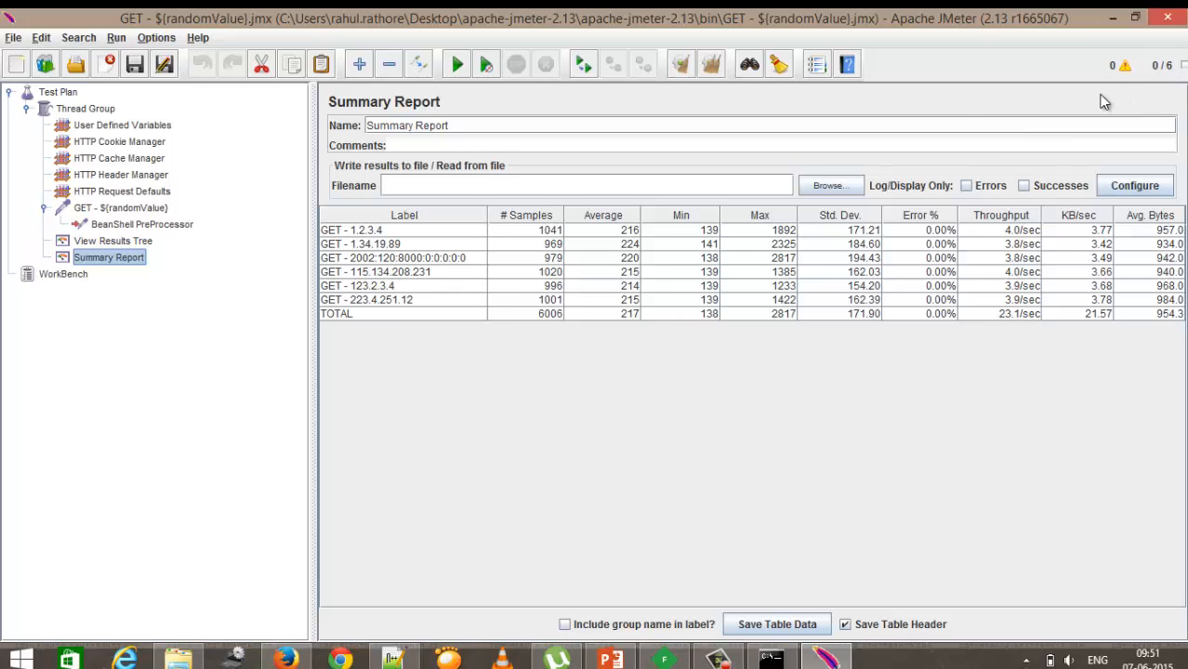
click(119, 243)
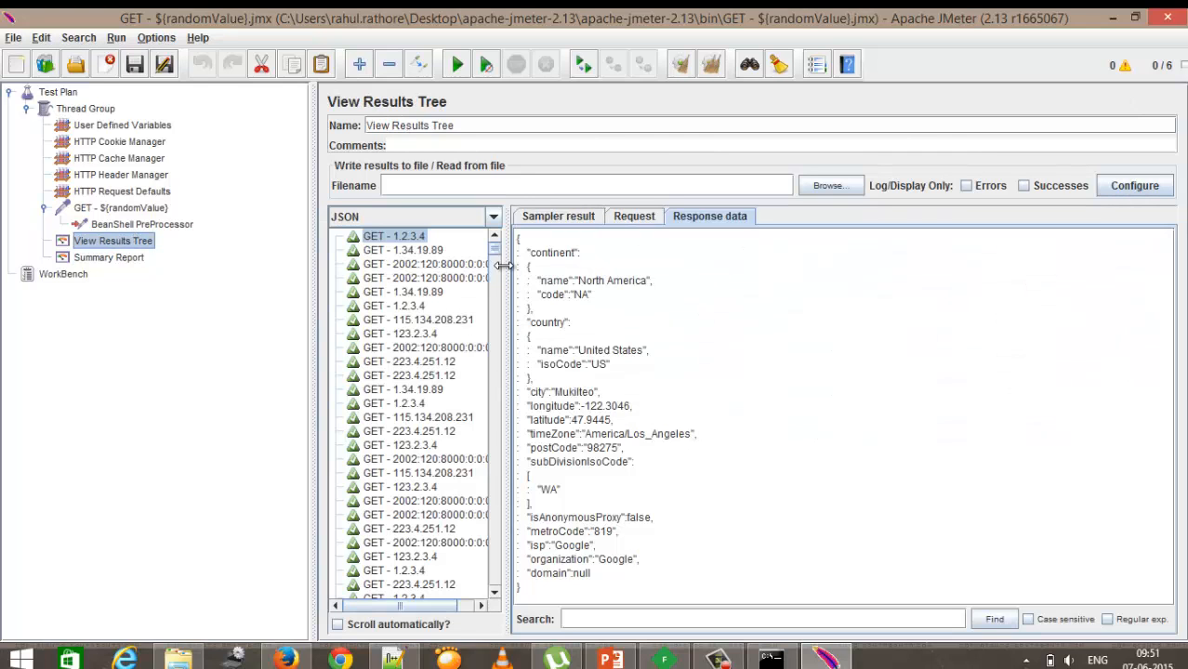
mouse_move(493, 250)
mouse_down()
mouse_move(497, 588)
mouse_move(516, 376)
mouse_move(509, 251)
mouse_up()
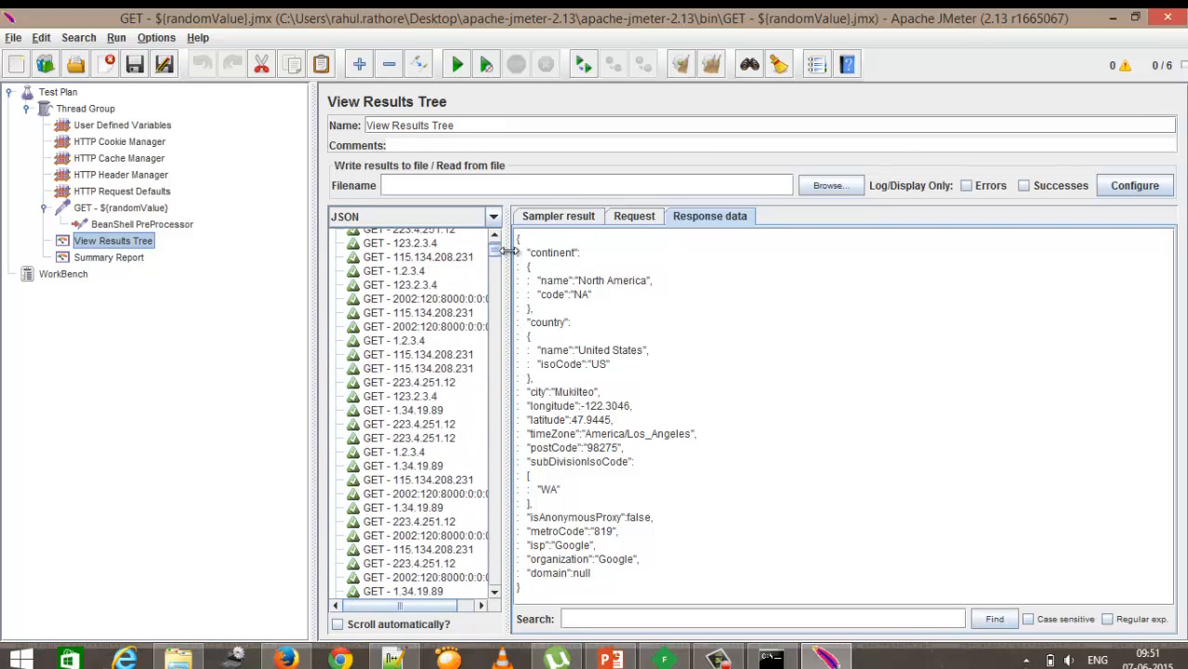